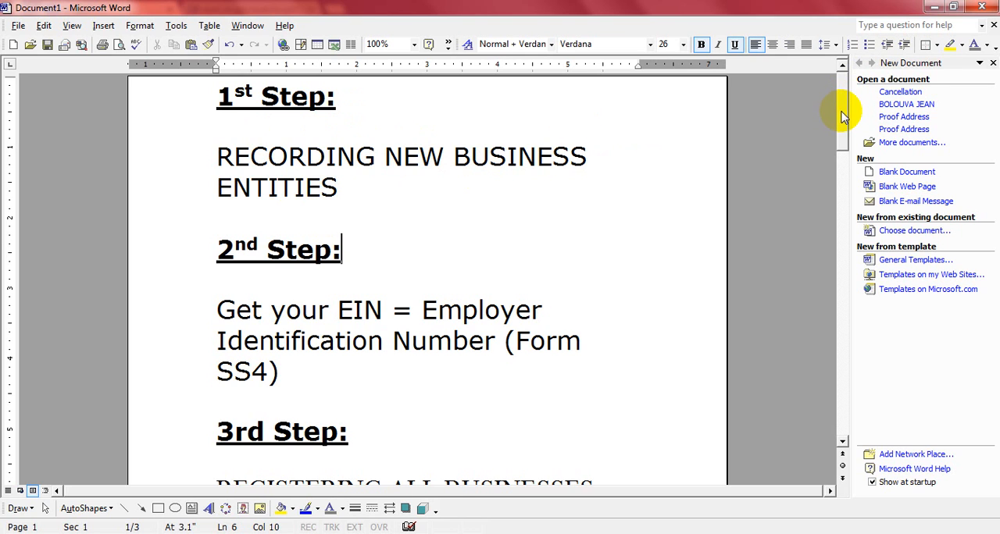
- Highlight the number on the document's second page for review and return to the 1st Step heading
left_click_drag(844, 116, 844, 286)
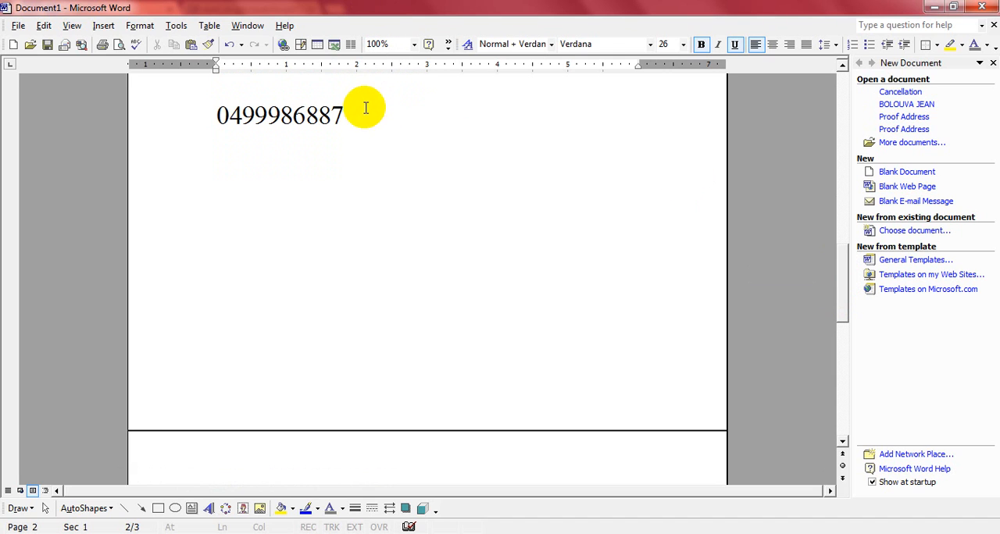
left_click_drag(364, 115, 196, 112)
left_click(289, 161)
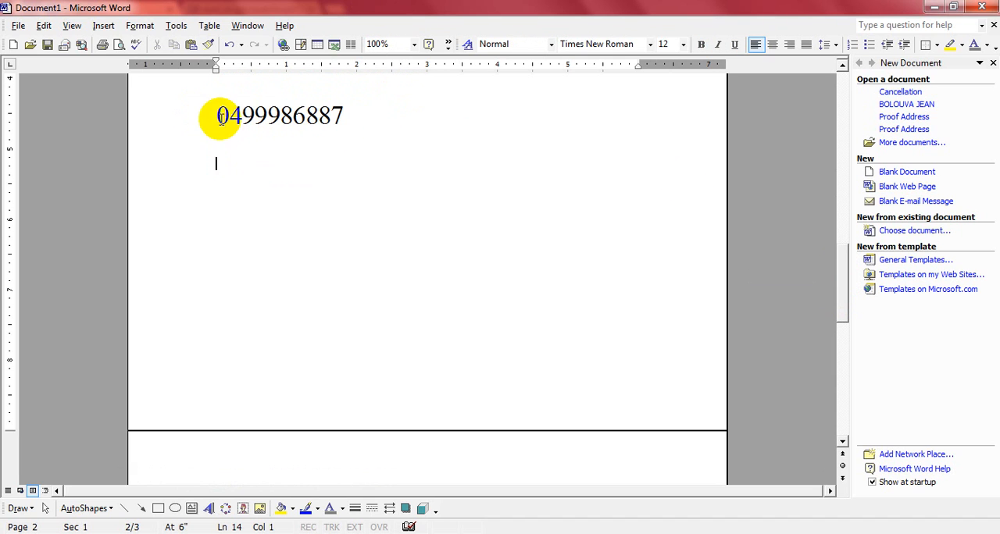
left_click_drag(212, 114, 353, 123)
left_click(356, 128)
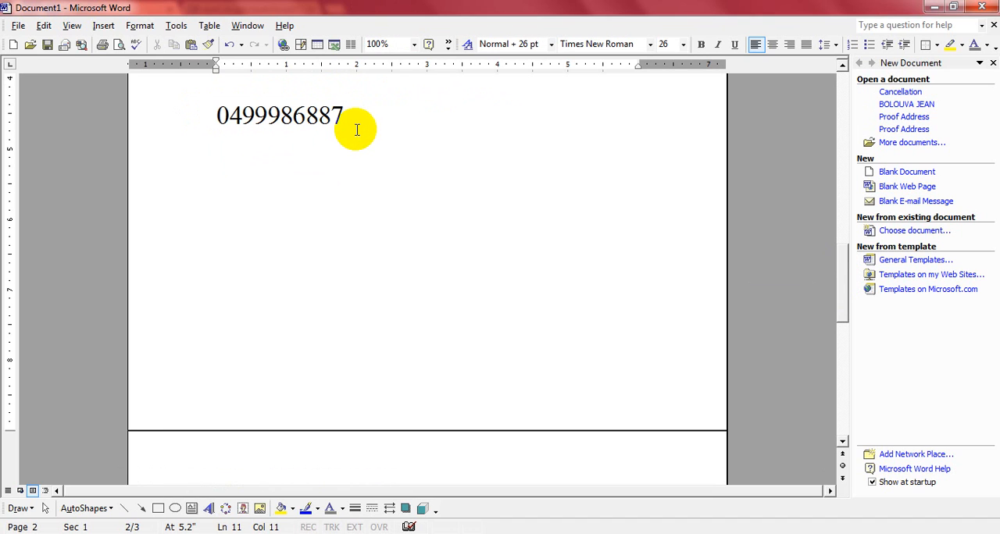
left_click_drag(341, 106, 234, 116)
right_click(234, 116)
left_click(290, 139)
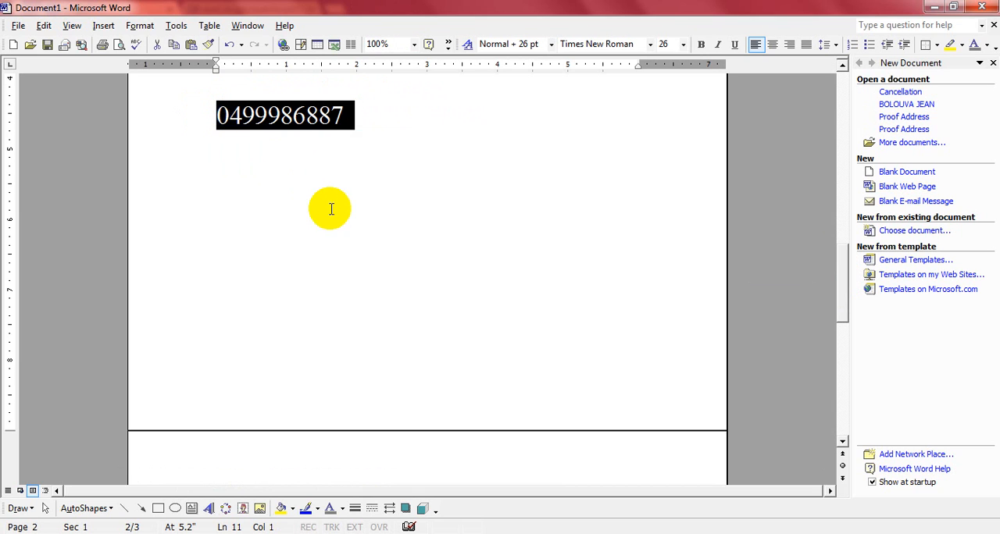
left_click(336, 218)
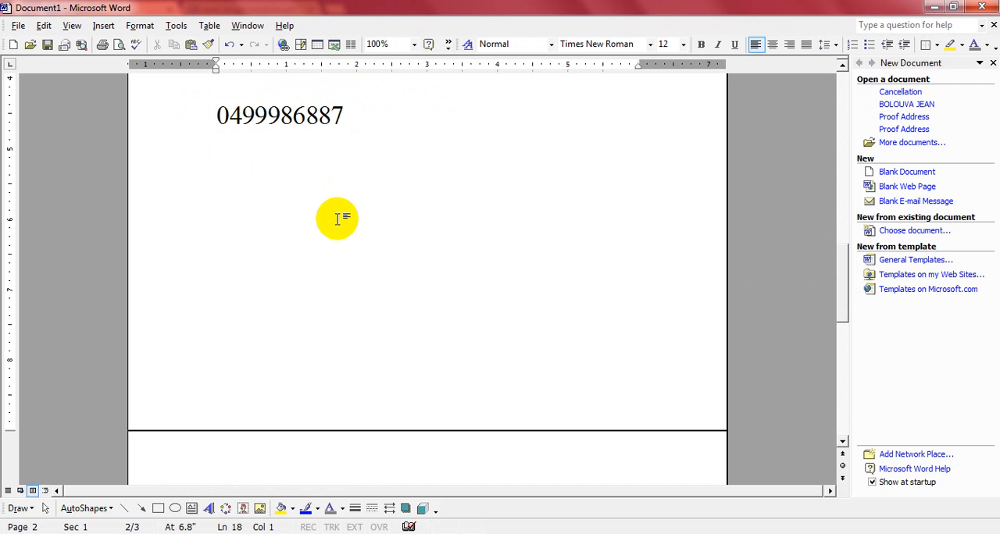
left_click_drag(842, 294, 851, 119)
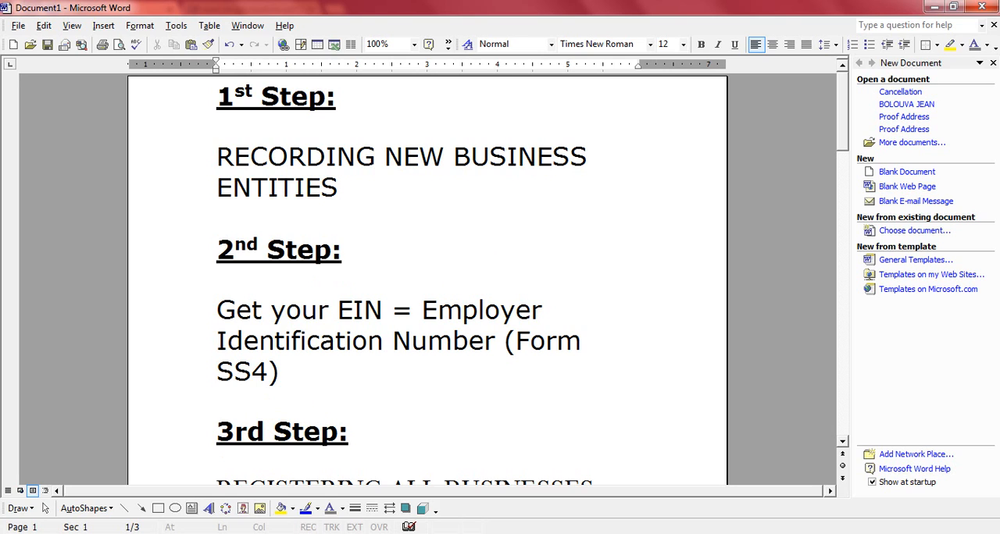
mouse_move(254, 533)
left_click(265, 533)
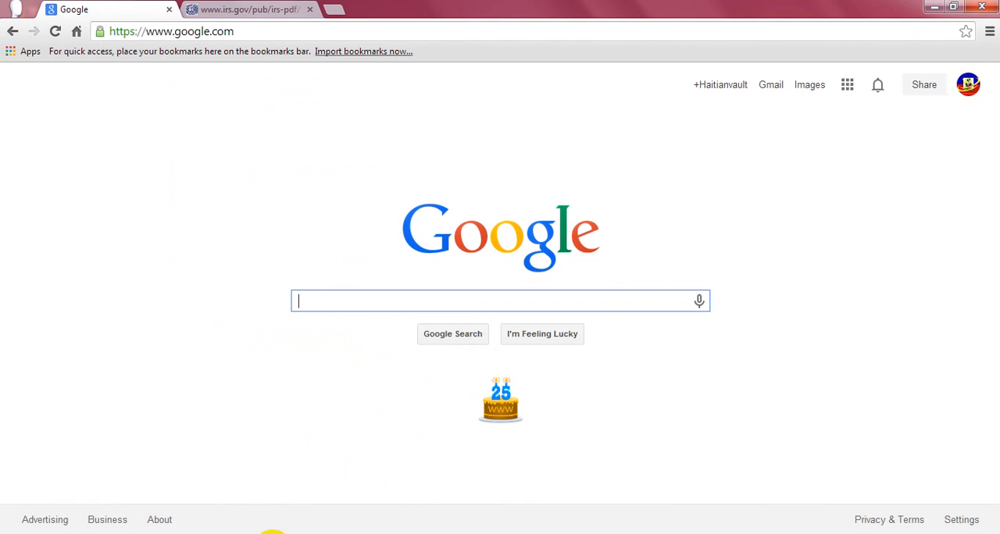
mouse_move(250, 533)
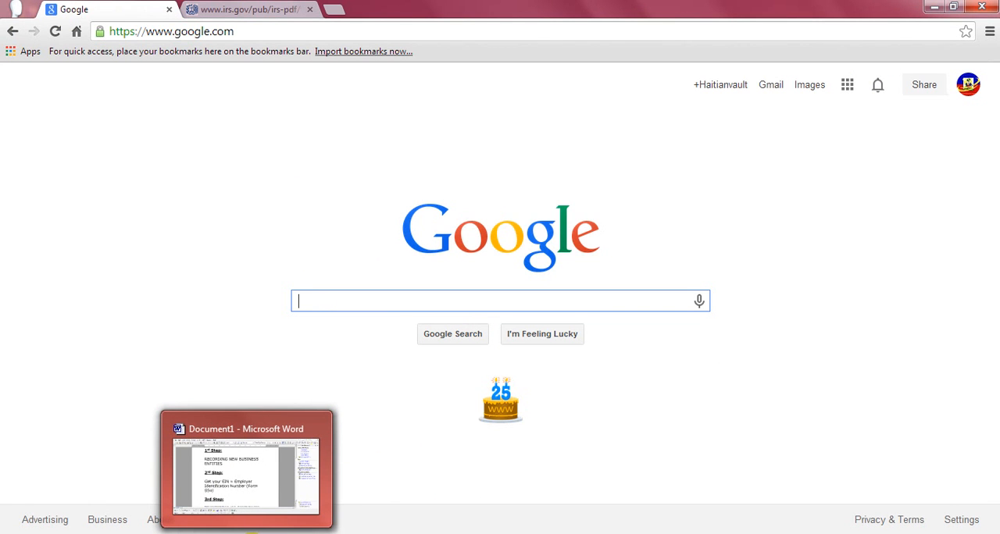
left_click(246, 468)
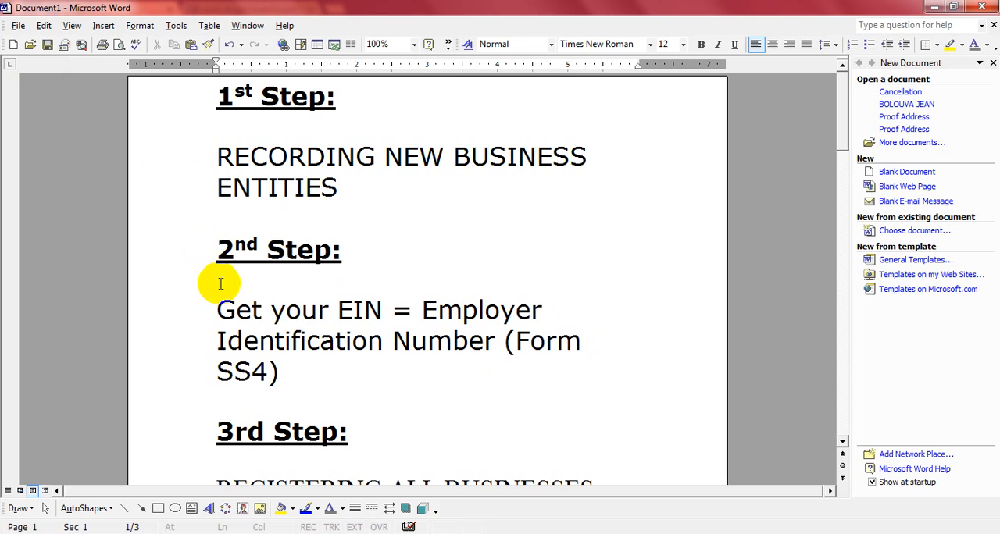
- Examine the 1st and 2nd Step entries by highlighting the business recording text, the EIN definition and the Form SS4 reference
left_click_drag(218, 282, 578, 341)
left_click(509, 387)
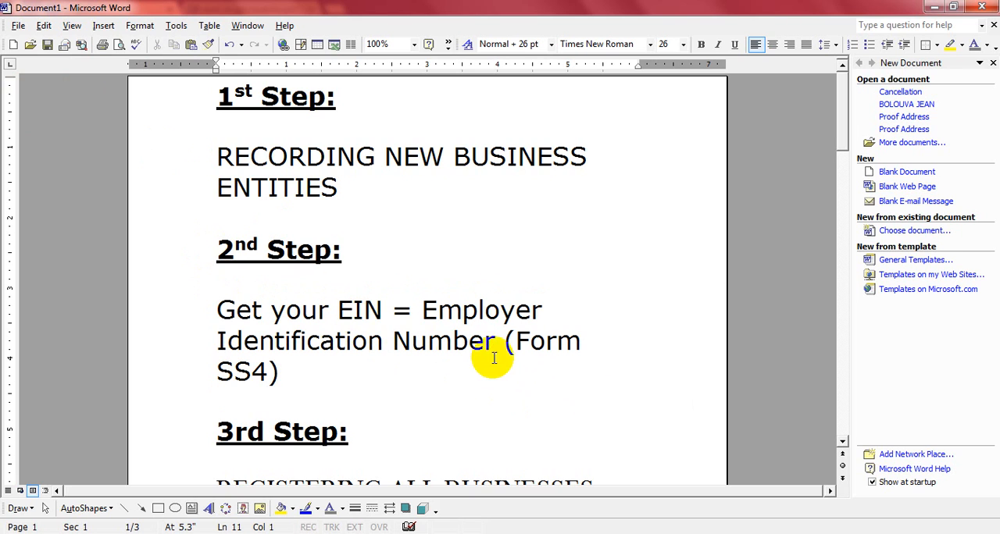
left_click_drag(286, 376, 211, 311)
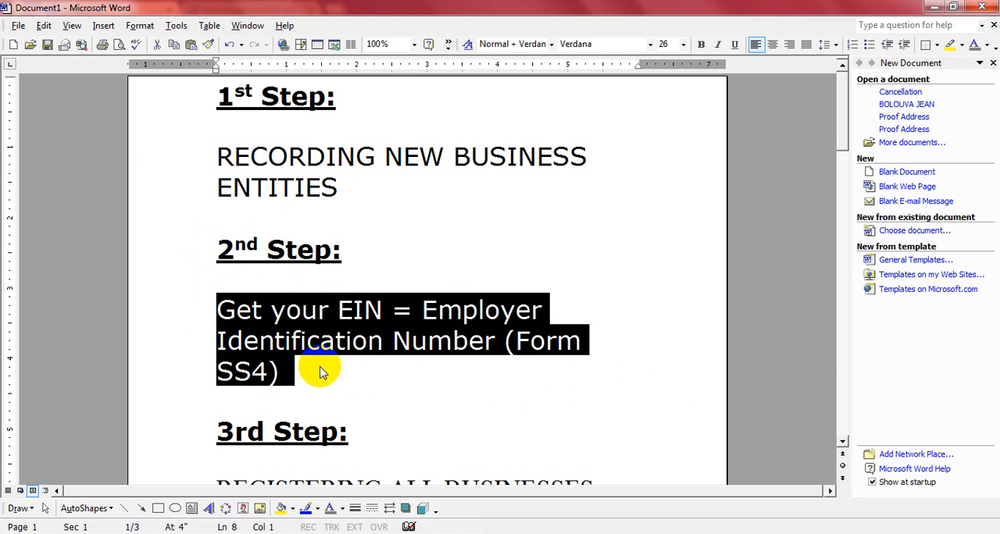
left_click(319, 367)
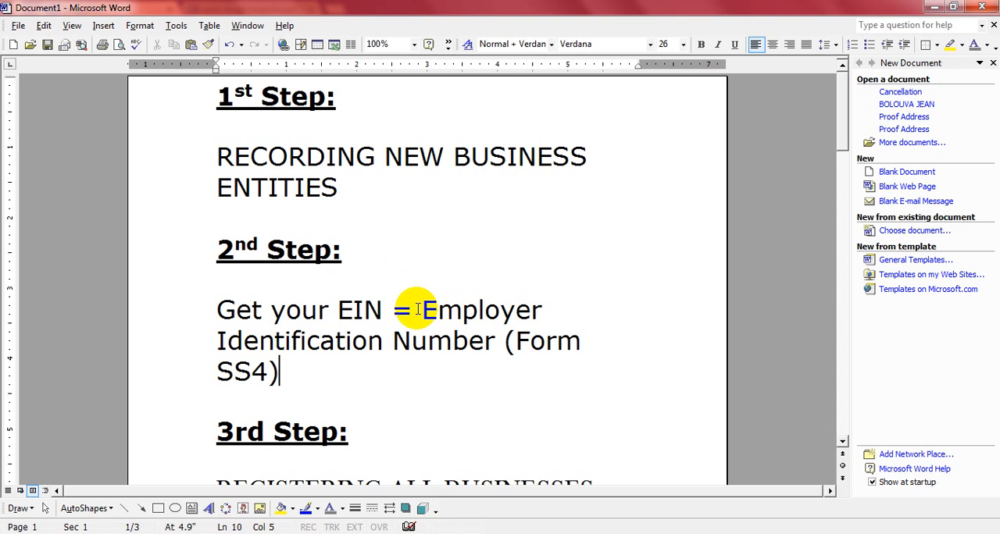
mouse_move(407, 310)
left_mouse_down()
mouse_move(547, 316)
mouse_move(577, 346)
left_mouse_up()
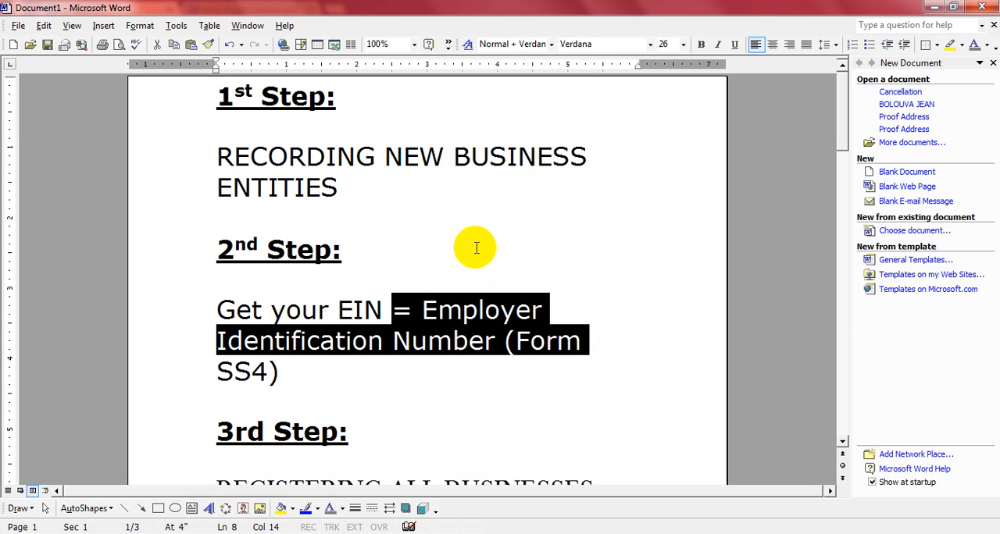
left_click(406, 285)
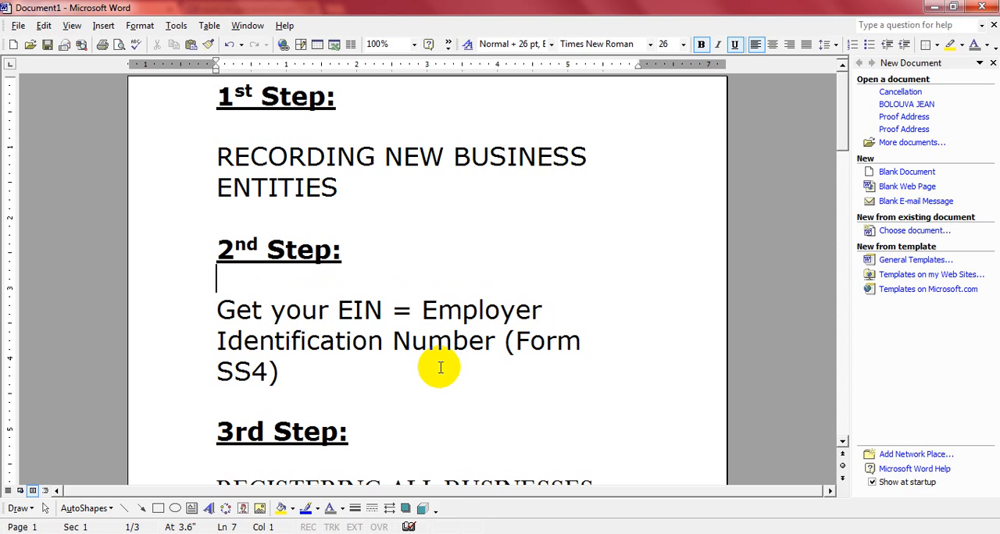
left_click_drag(368, 184, 194, 117)
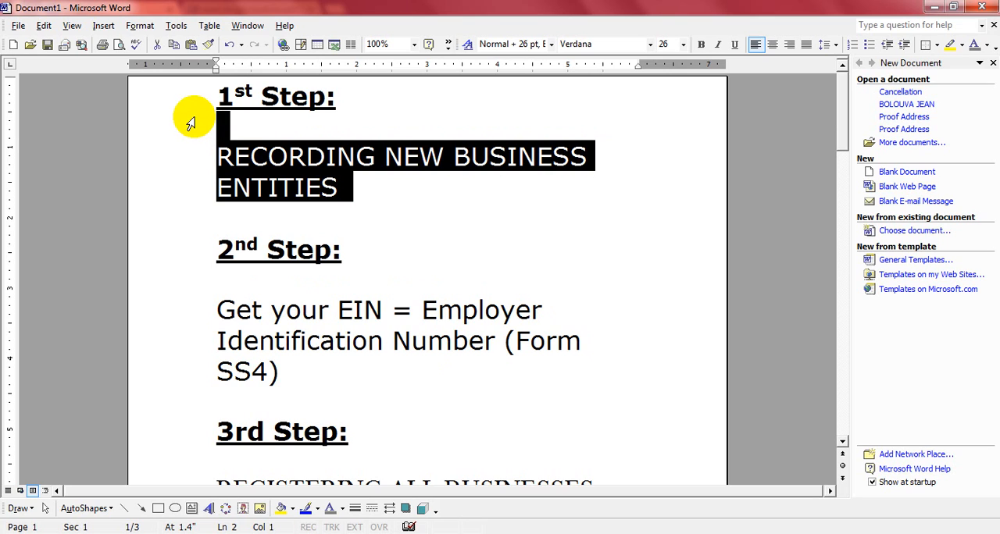
left_click(364, 256)
left_click(201, 236)
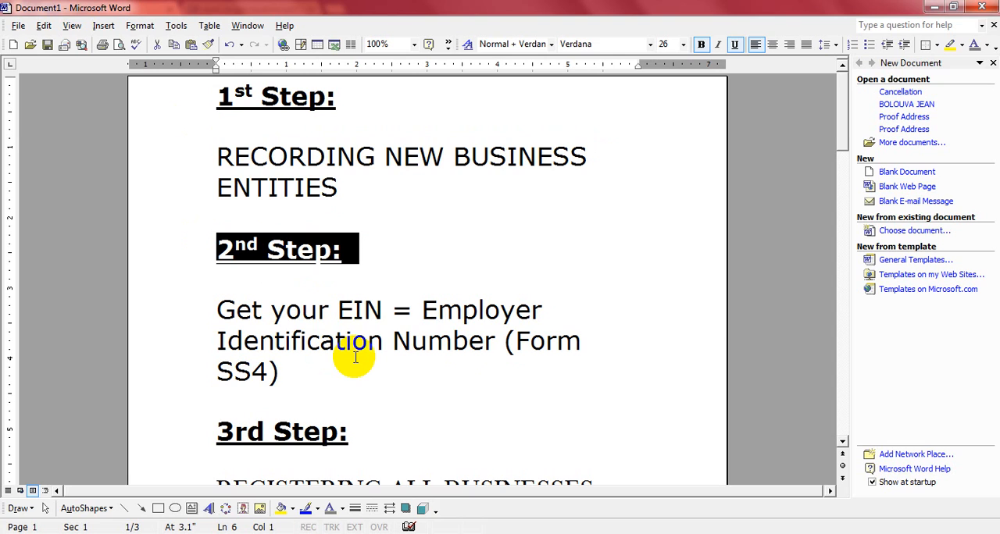
left_click_drag(516, 335, 584, 368)
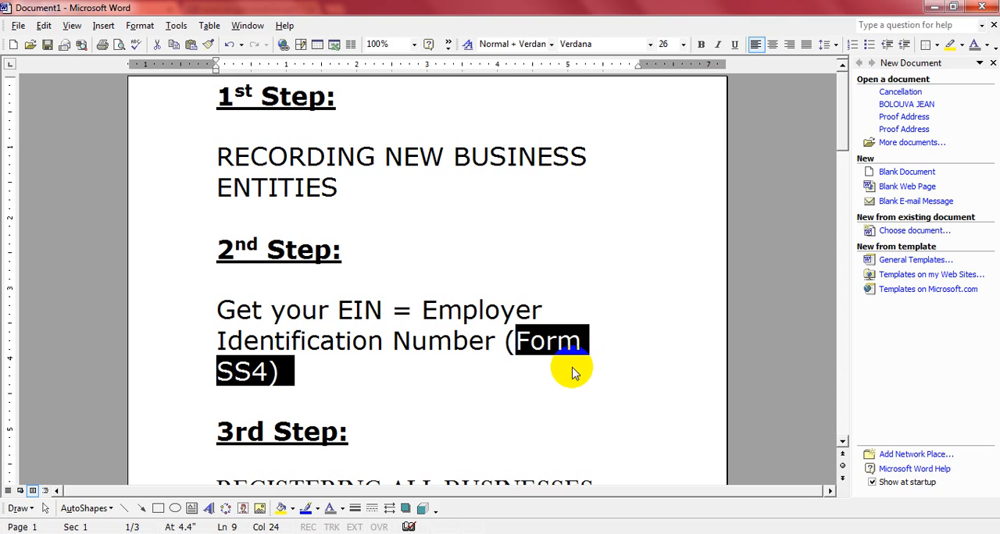
- Switch to Chrome, search Google for "business registry in nj" and open the "Getting Registered - State of New Jersey" result
left_click(205, 533)
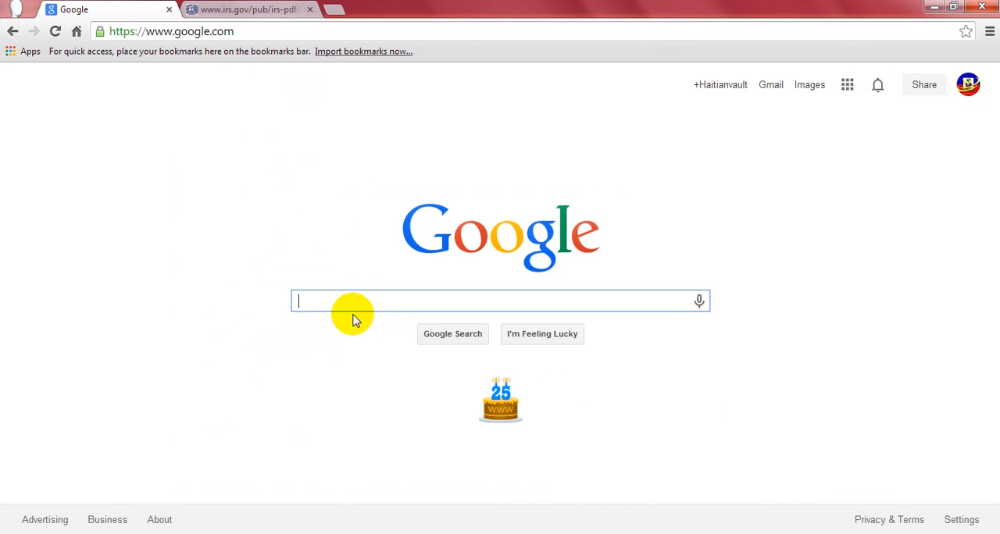
type("bu")
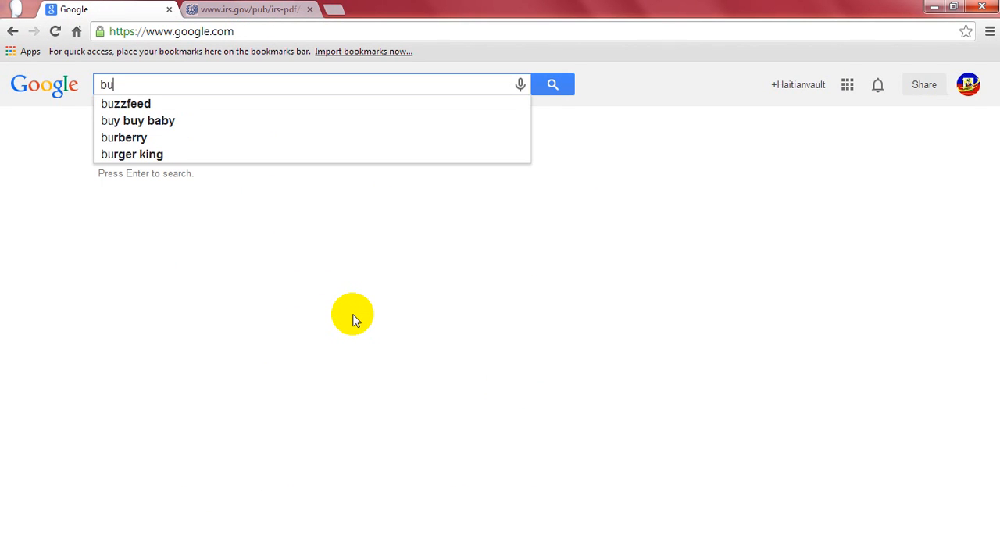
type("sin")
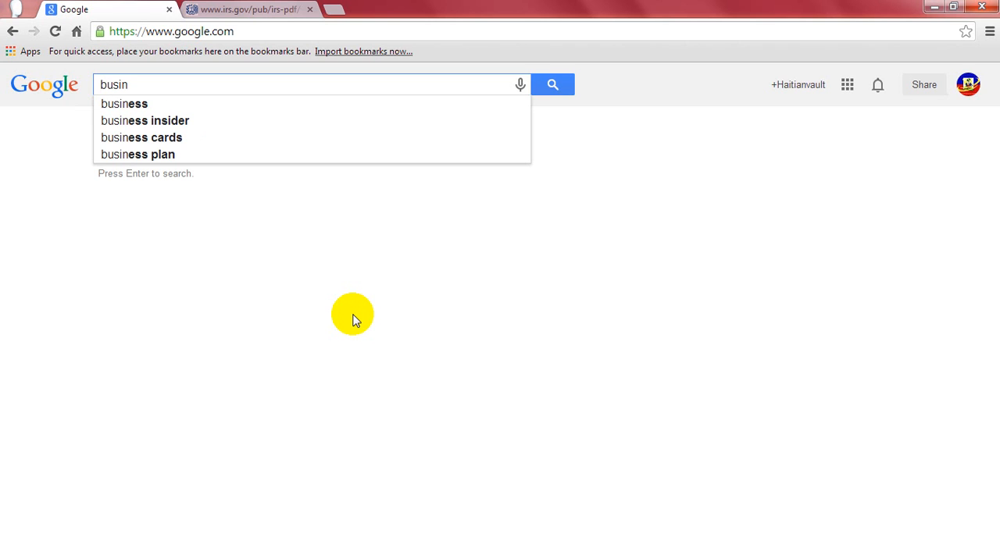
type("ess regis")
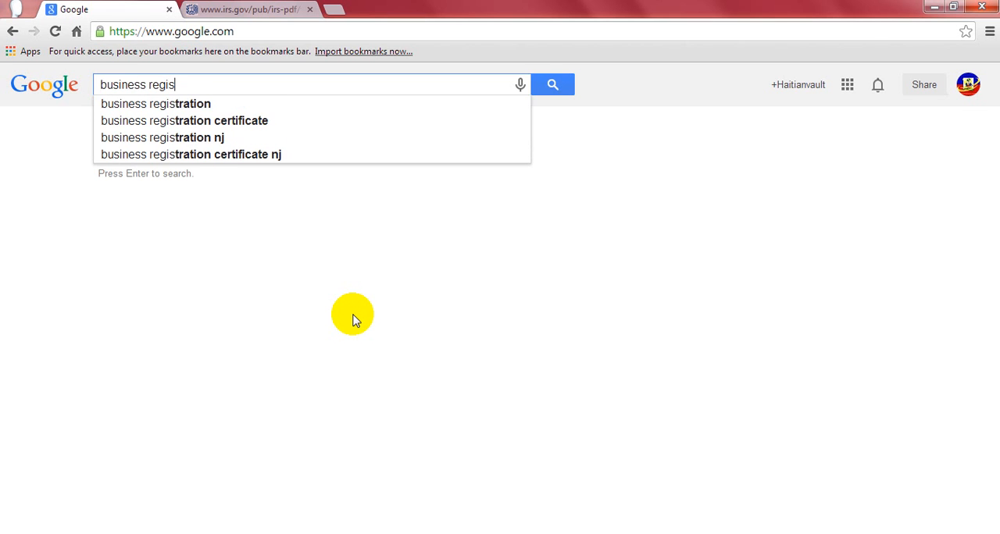
type("try in j")
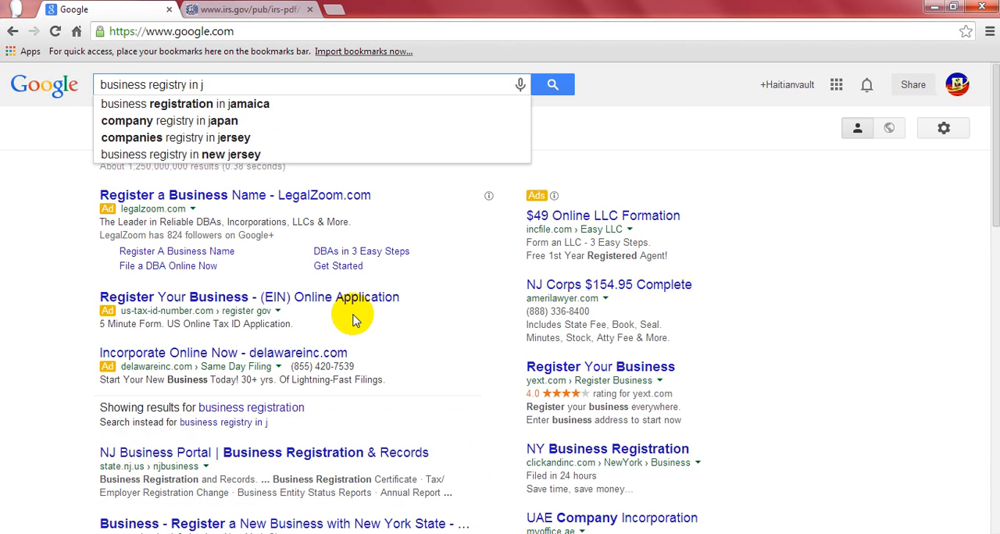
key("BackSpace")
type("nj")
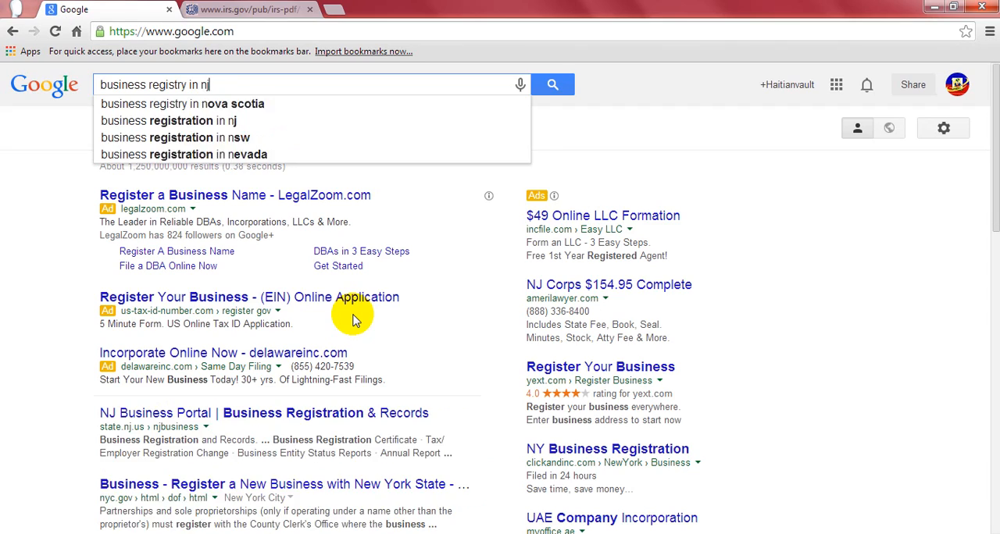
key("Return")
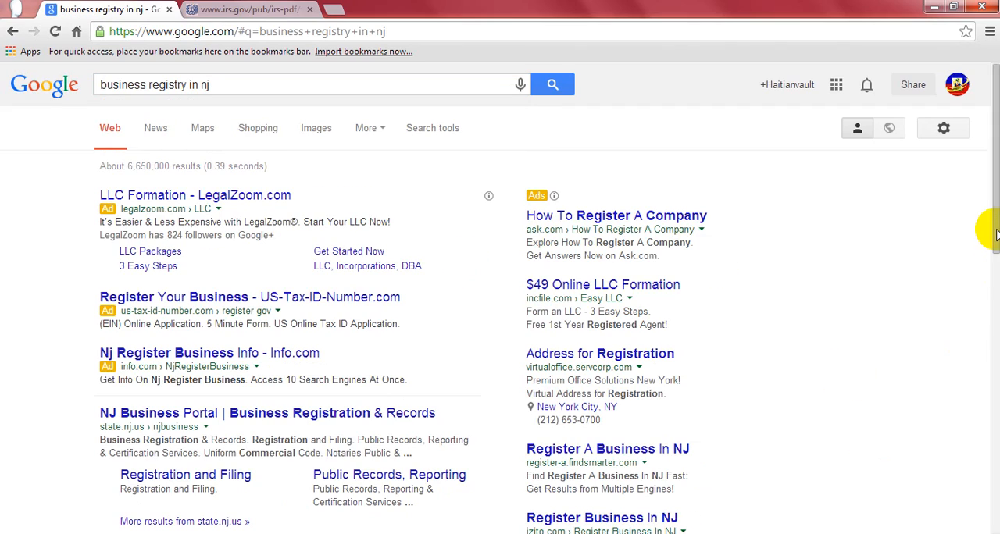
left_click_drag(987, 223, 993, 356)
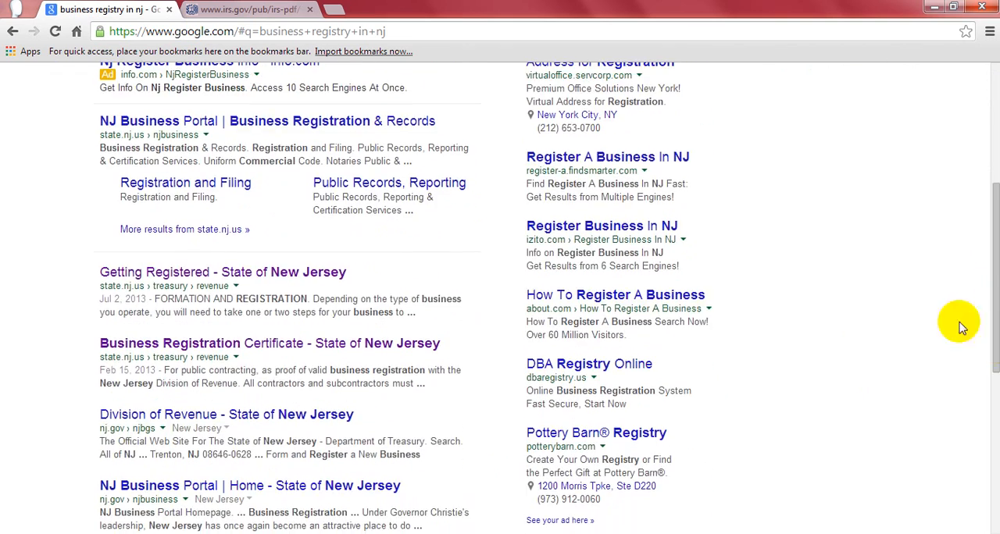
left_click(221, 273)
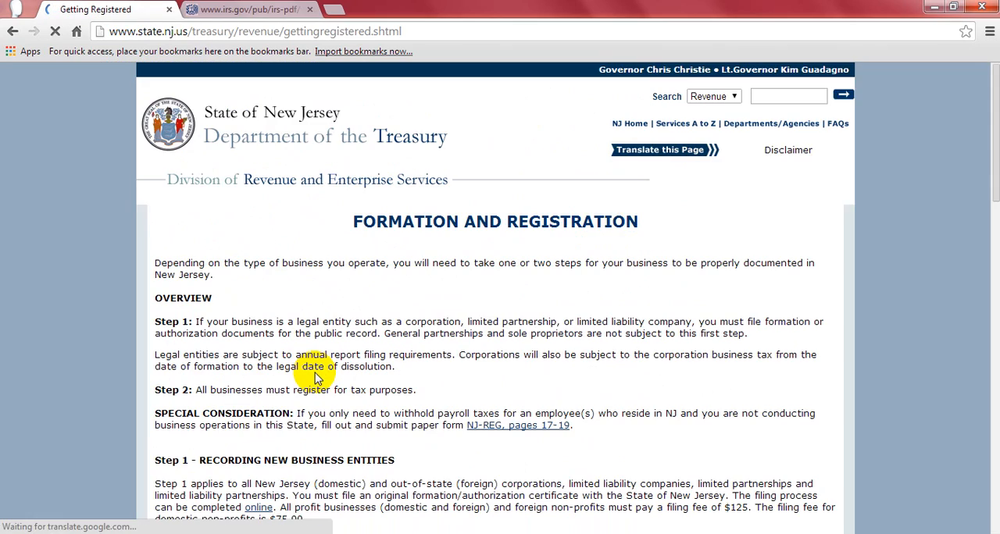
- Open the Application for Federal Employer Identification Number (FEIN) page from the helpful links for new businesses
left_click_drag(993, 105, 993, 386)
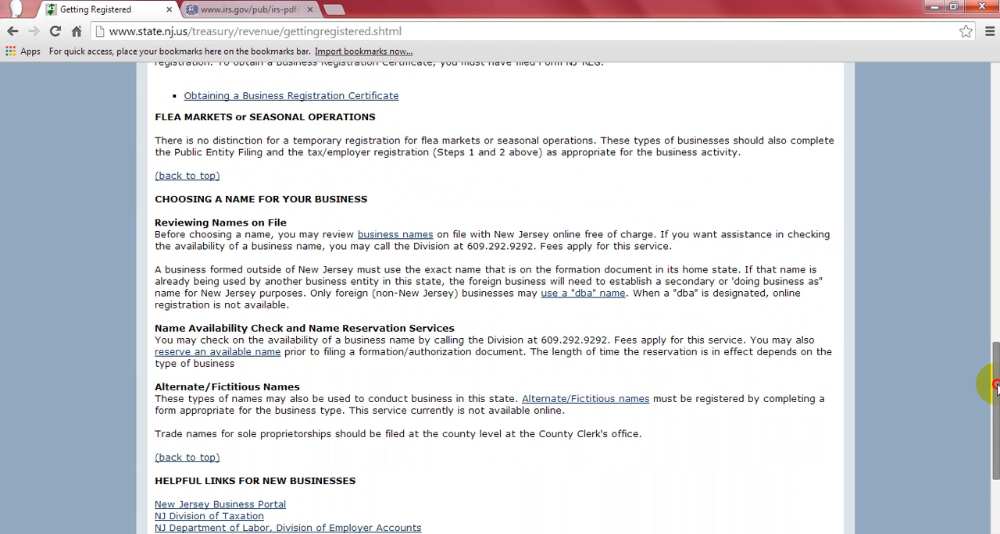
left_click_drag(995, 386, 995, 396)
scroll(990, 421, "down", 1)
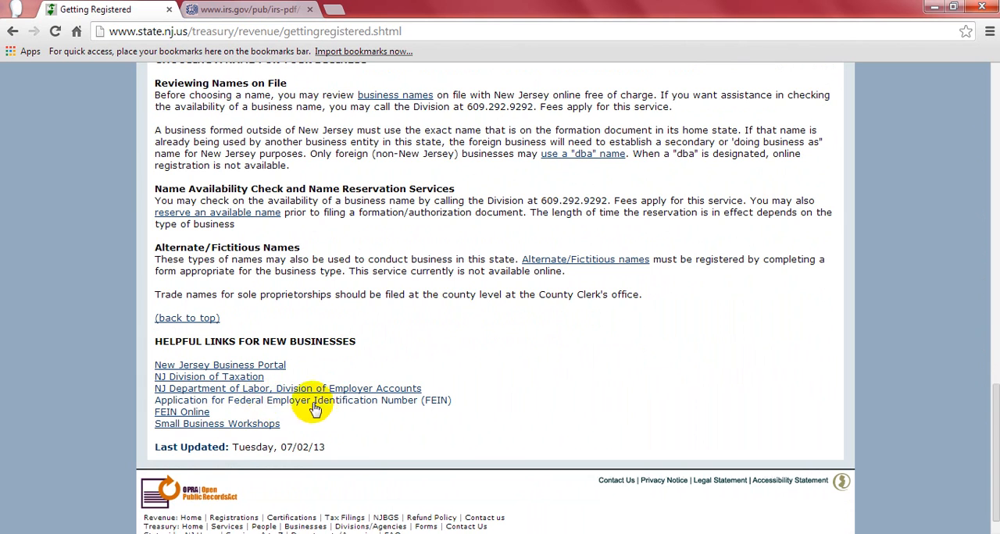
left_click(424, 401)
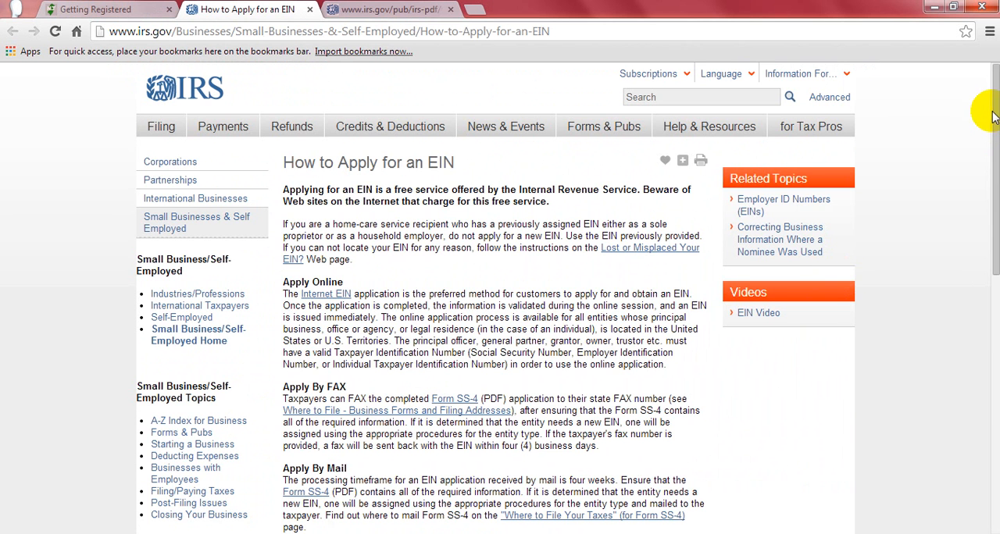
- Skim the How to Apply for an EIN page and close the Getting Registered page
scroll(985, 109, "down", 1)
scroll(980, 78, "up", 1)
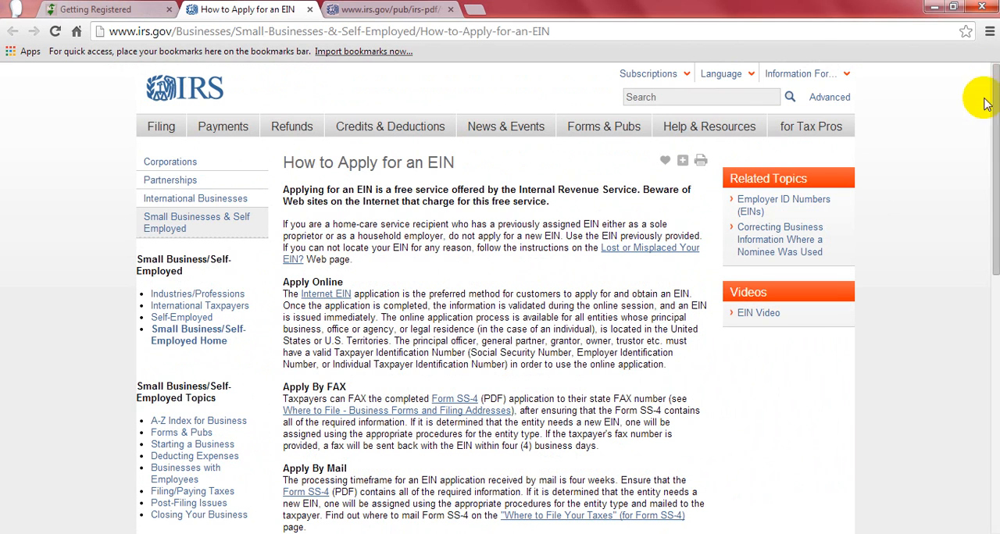
left_click(170, 10)
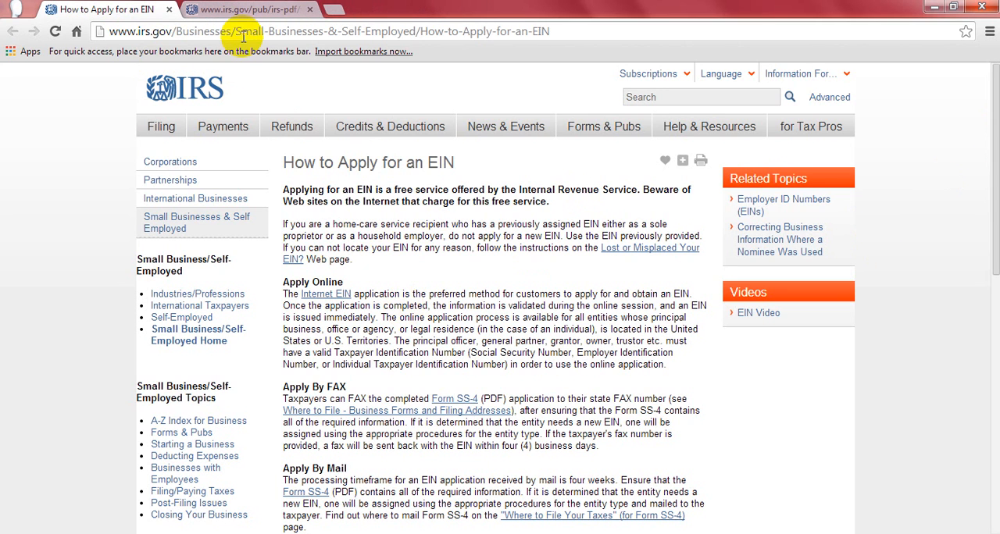
- Look at the open fss4.pdf document and return to the Apply Online section of the How to Apply for an EIN page
left_click(253, 11)
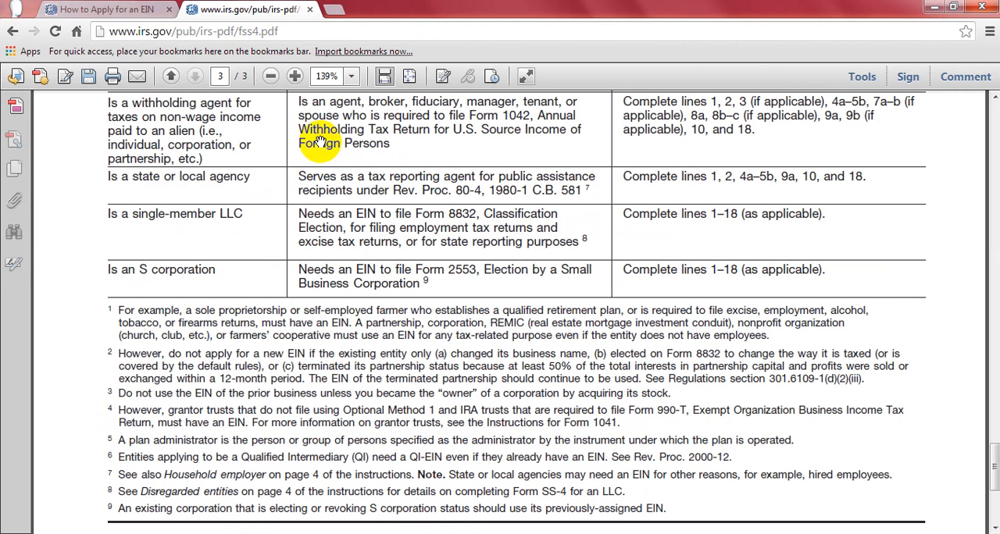
left_click(112, 11)
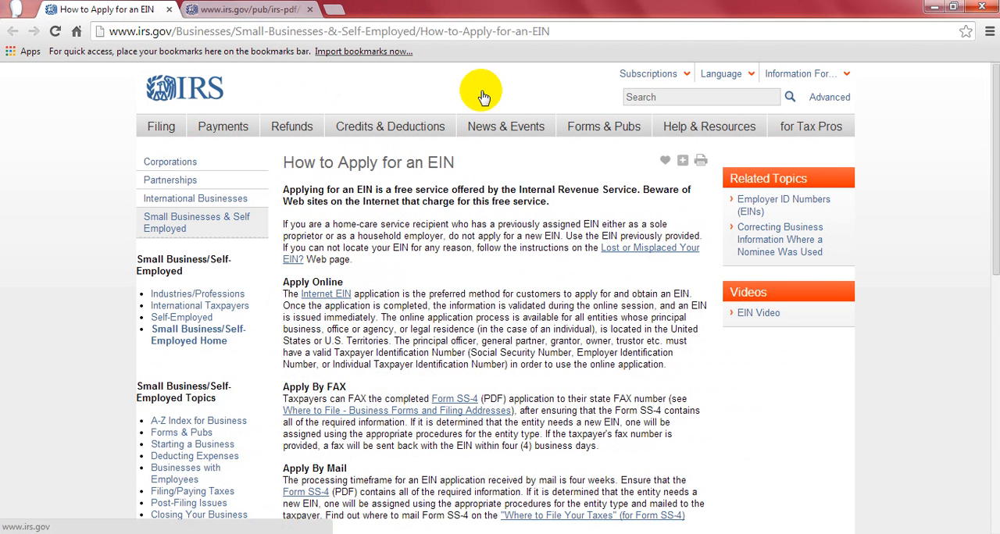
left_click(997, 101)
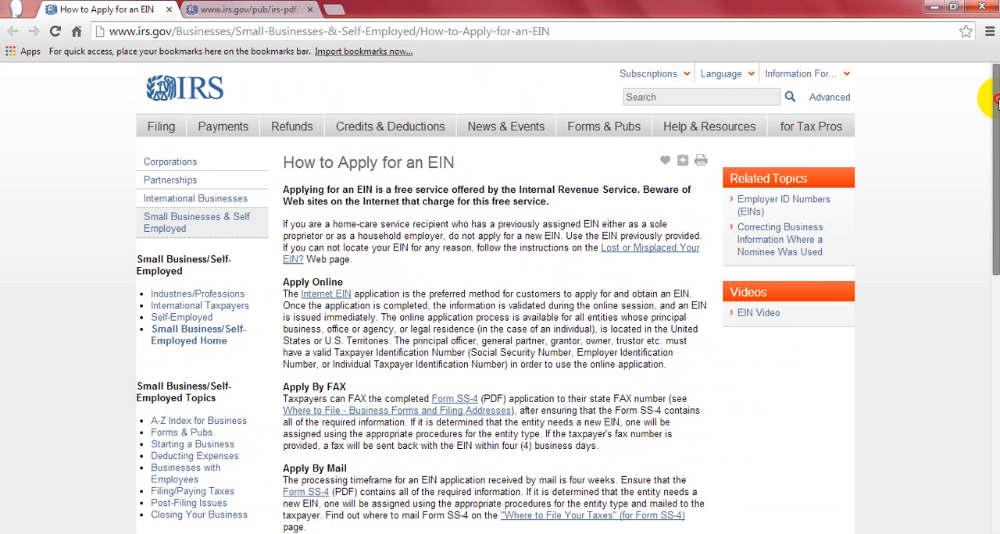
left_click_drag(996, 102, 997, 107)
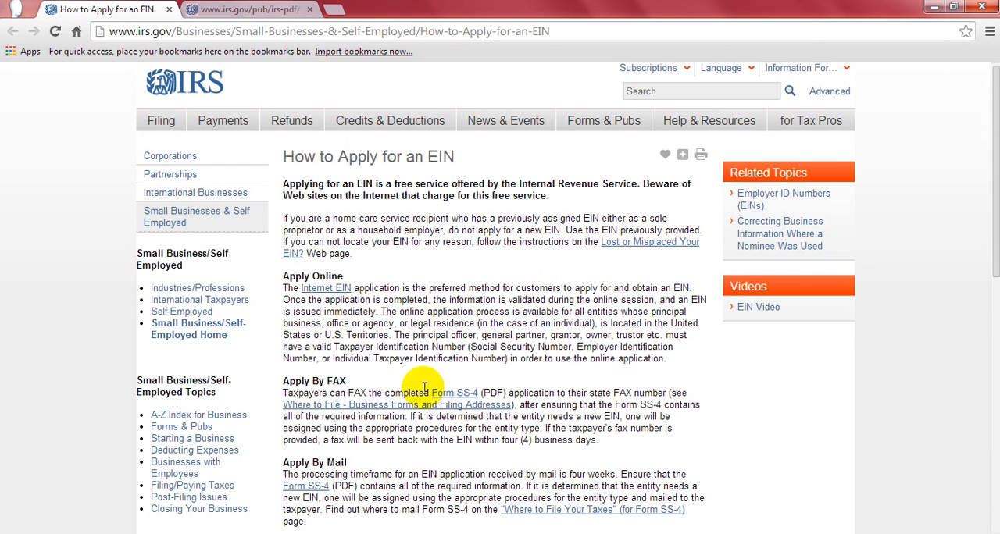
- Open the Internet EIN application page and skim it down to the online application link
left_click(323, 291)
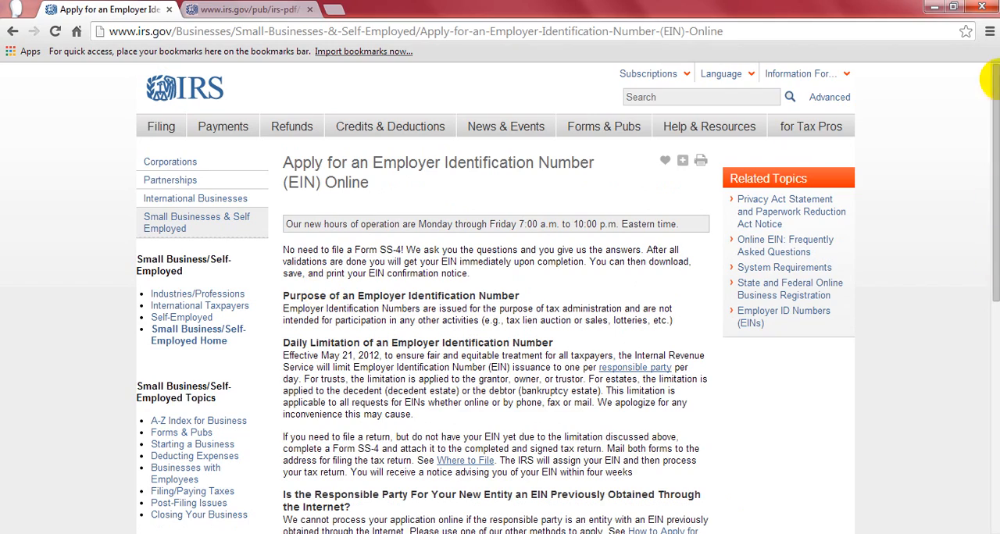
left_click_drag(992, 156, 992, 289)
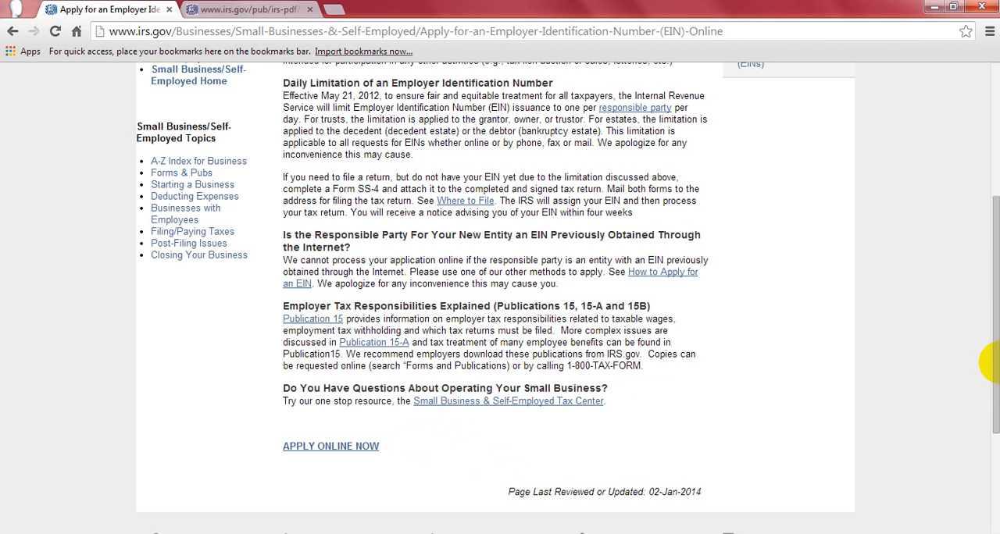
left_click_drag(988, 278, 990, 143)
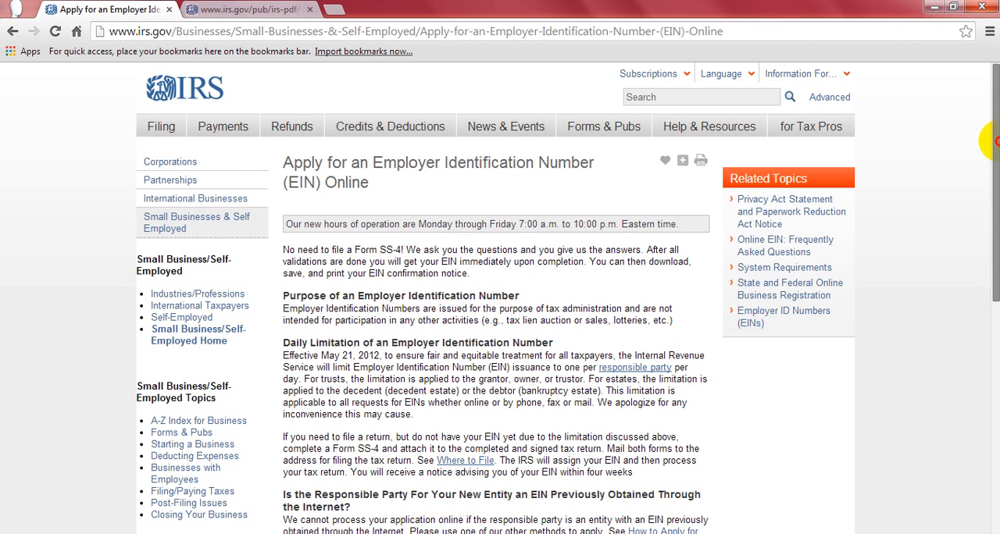
left_click_drag(993, 141, 996, 271)
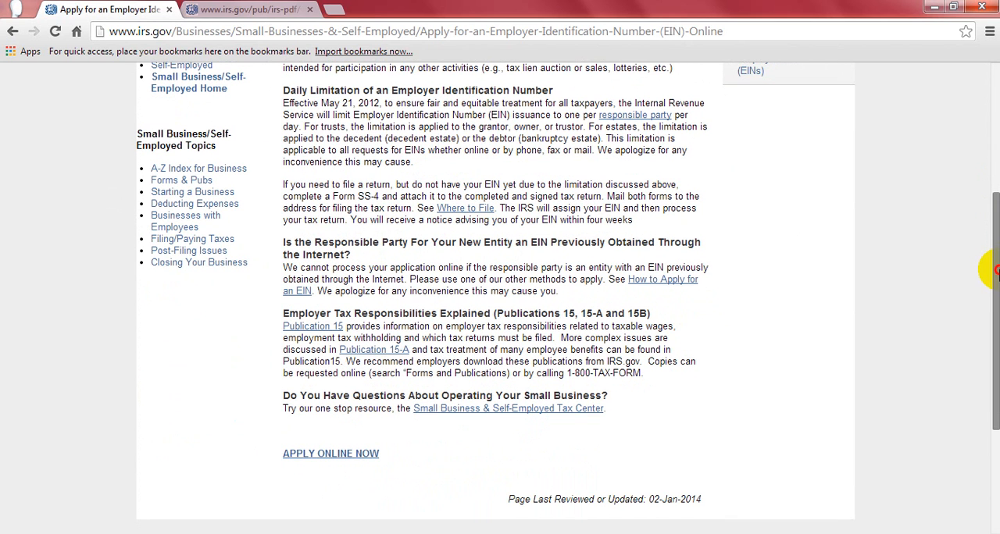
- Launch the online EIN Assistant, accept the authorized-use notice and begin the application
left_click(320, 454)
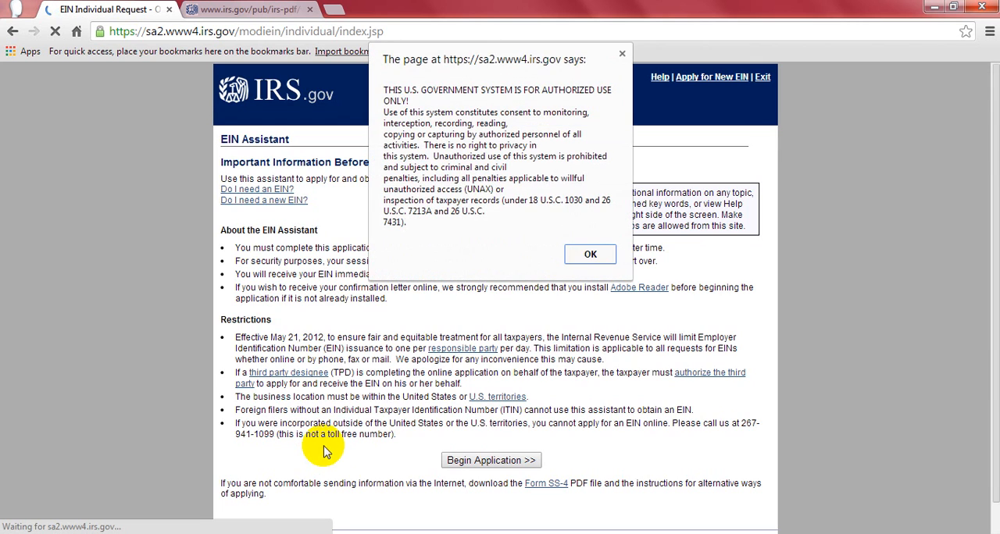
left_click(590, 255)
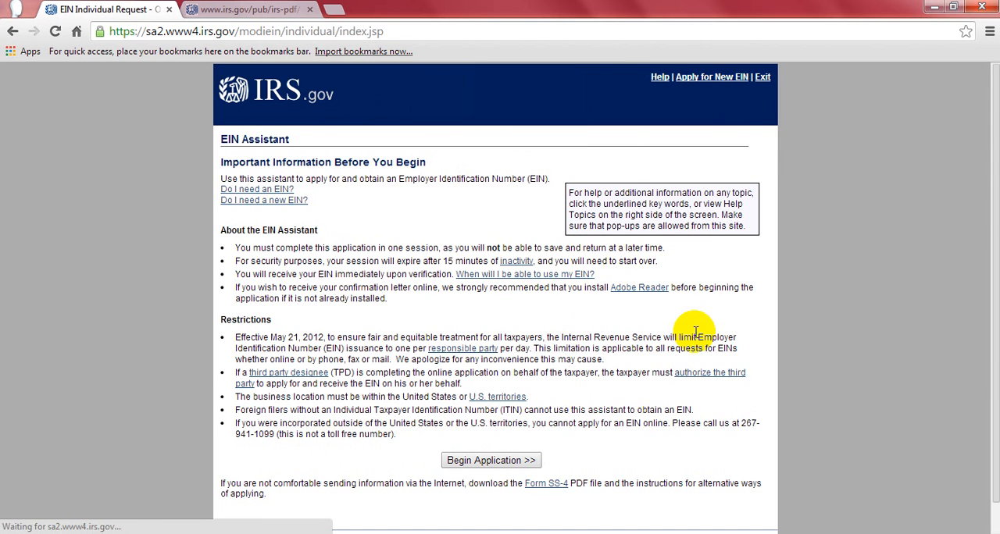
left_click(509, 460)
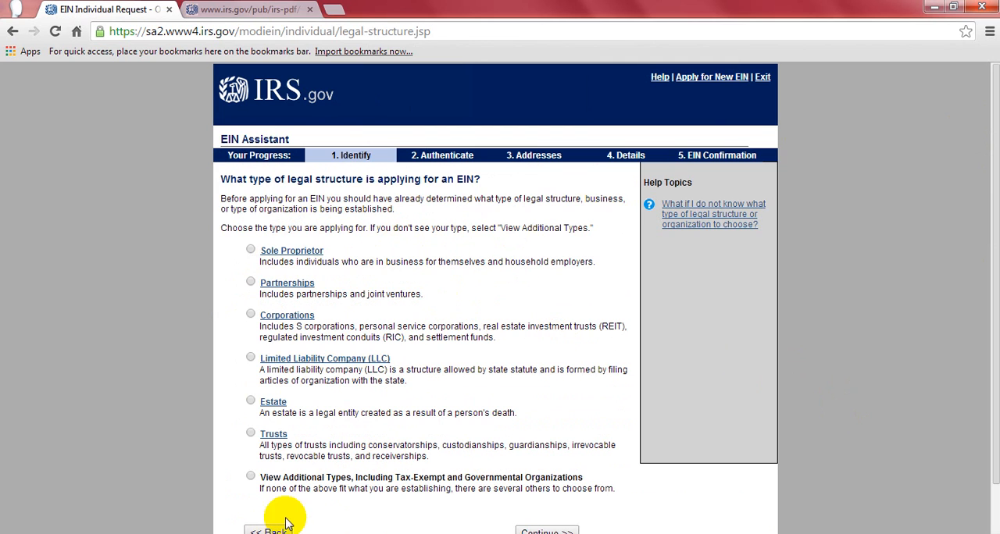
- Choose Limited Liability Company (LLC) as the legal structure and continue past its description page
left_click(250, 359)
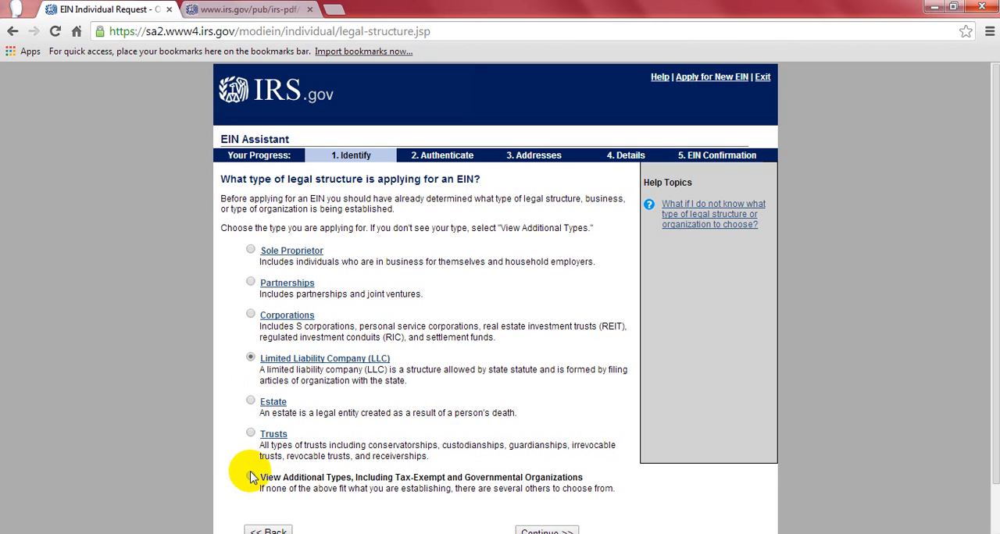
left_click(250, 477)
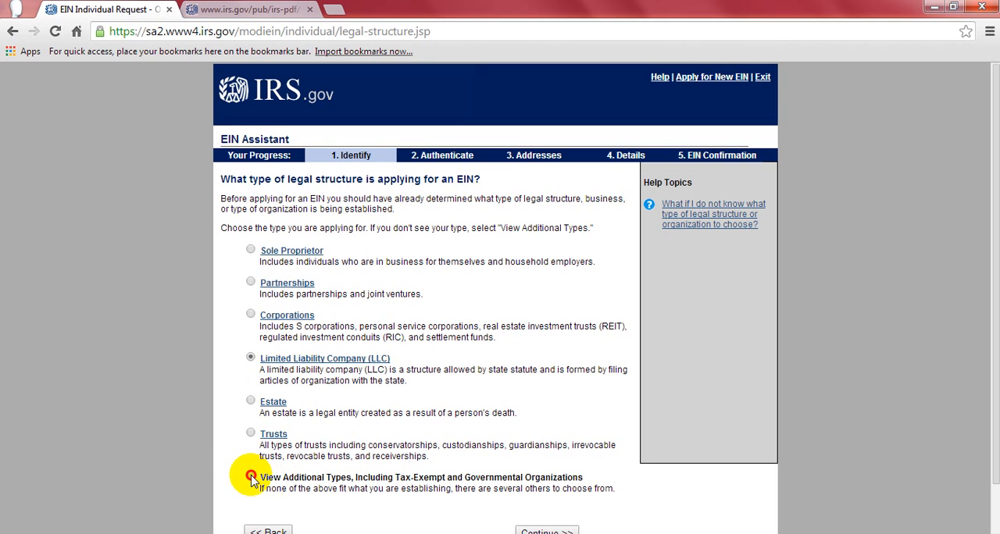
left_click(250, 359)
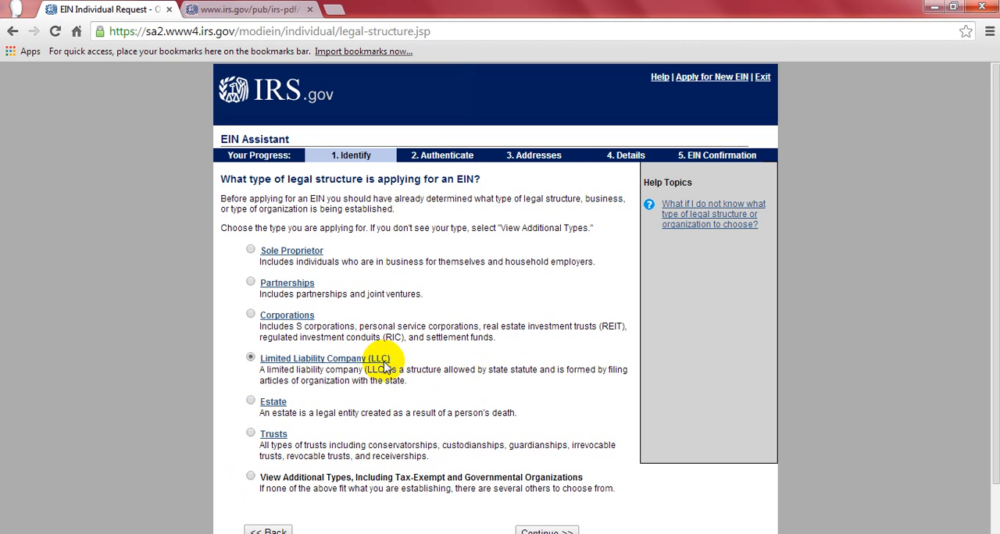
scroll(977, 246, "down", 1)
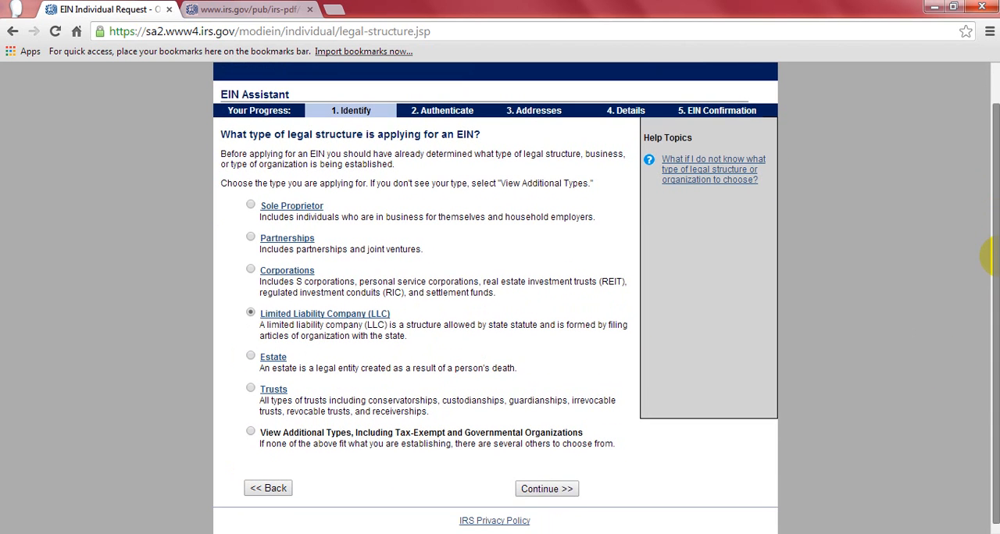
left_click(564, 485)
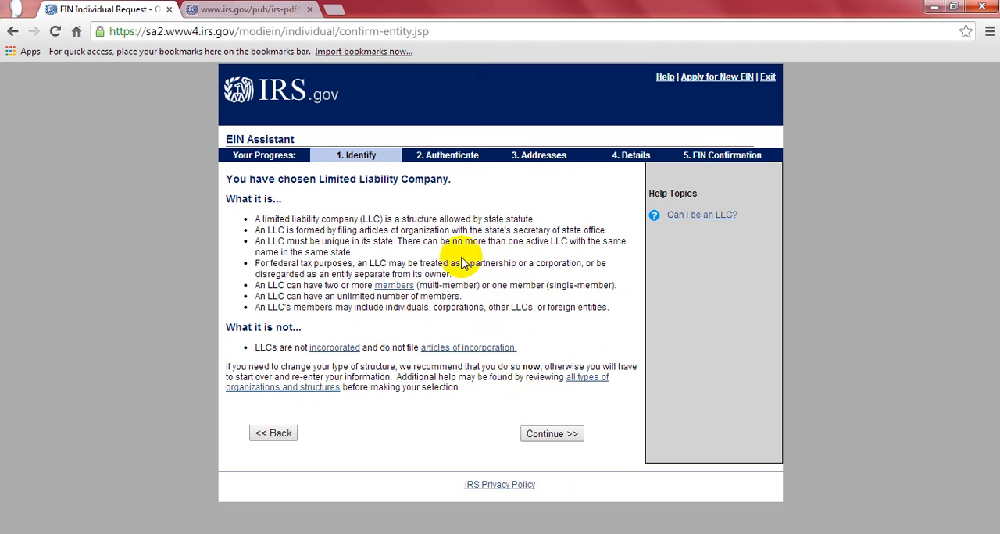
left_click(553, 434)
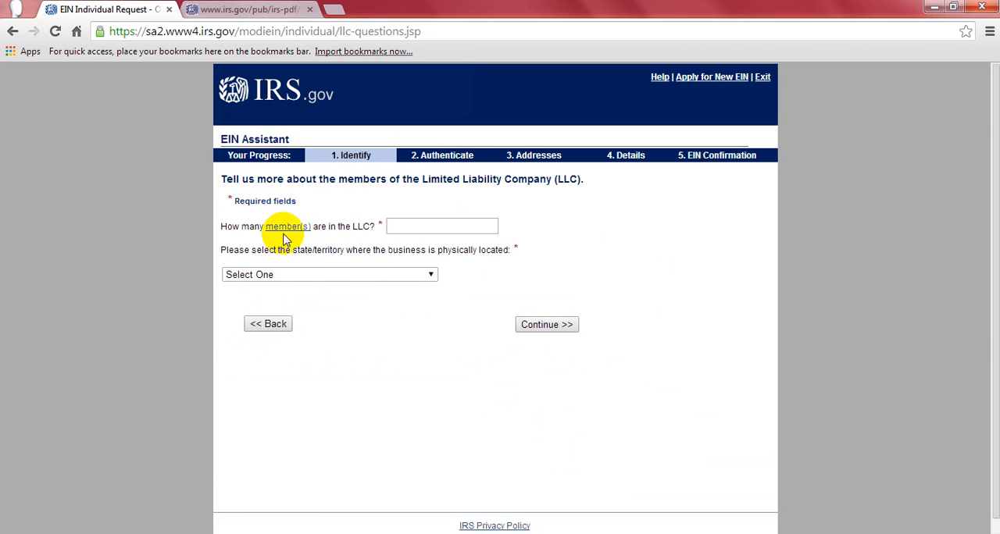
- Set the LLC to 1 member located in NEW JERSEY (NJ) and confirm the single-member LLC selection
left_click(407, 227)
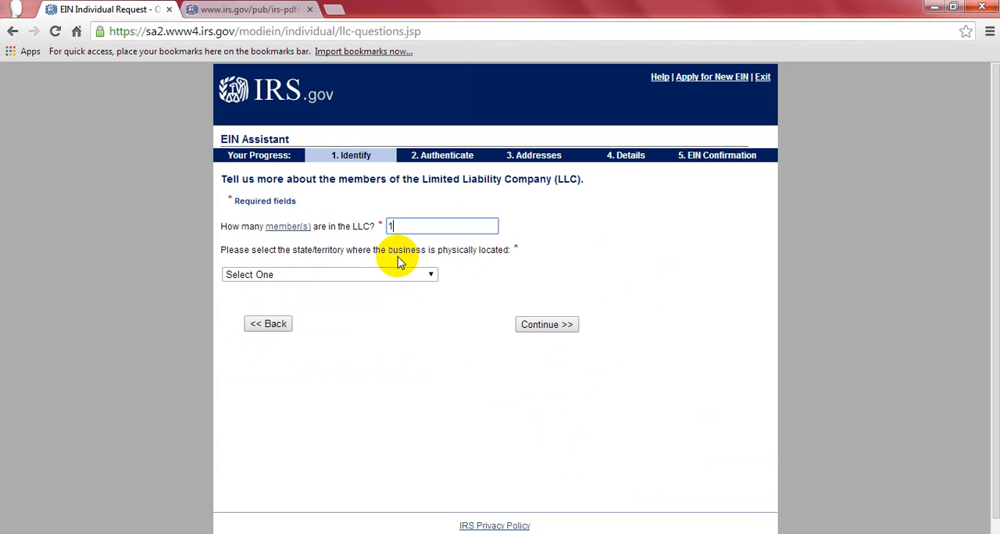
left_click(434, 276)
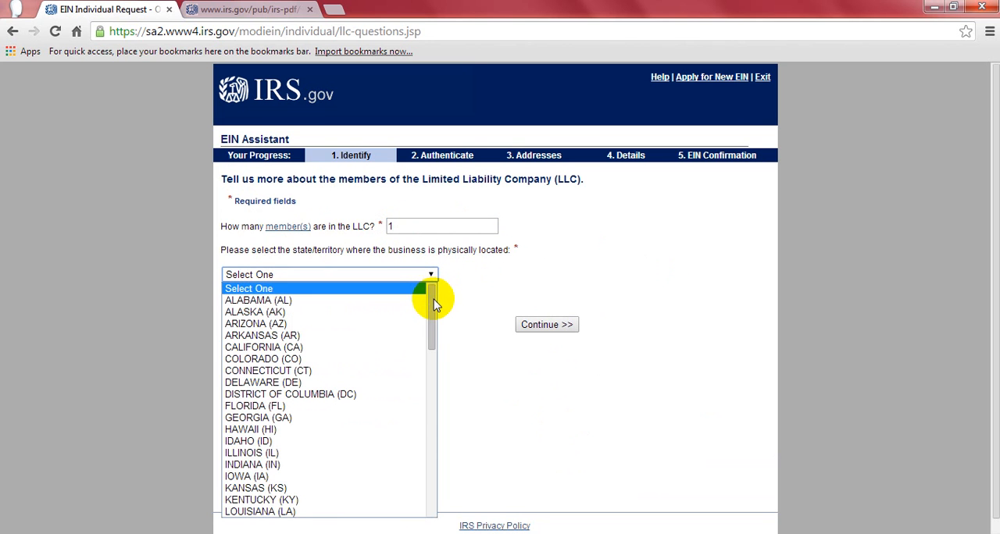
left_click_drag(430, 295, 431, 394)
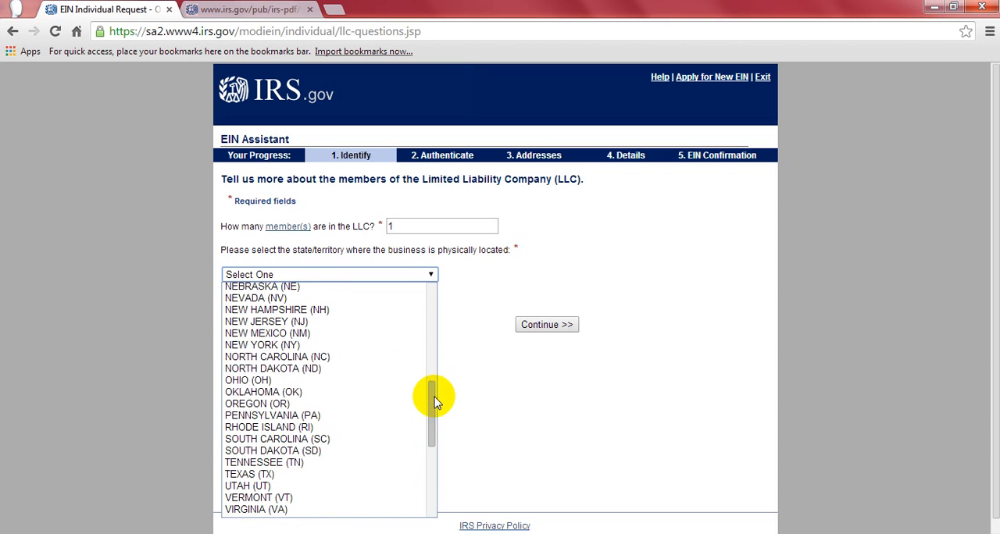
left_click(317, 321)
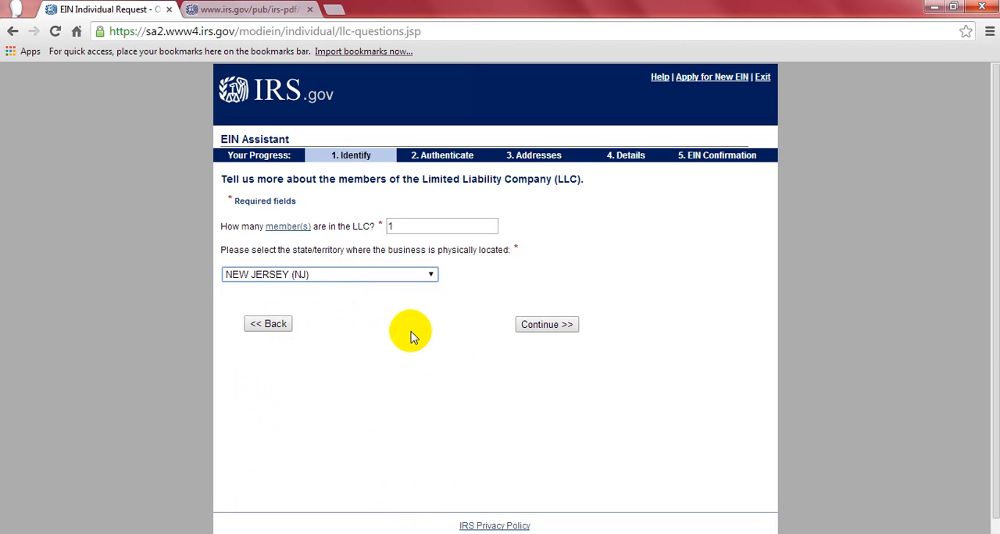
left_click(547, 325)
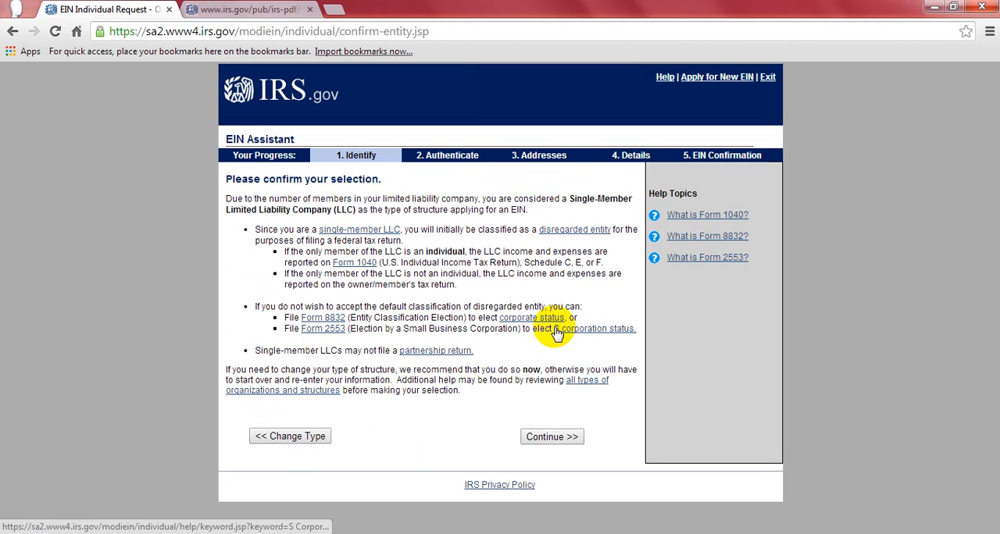
left_click(561, 438)
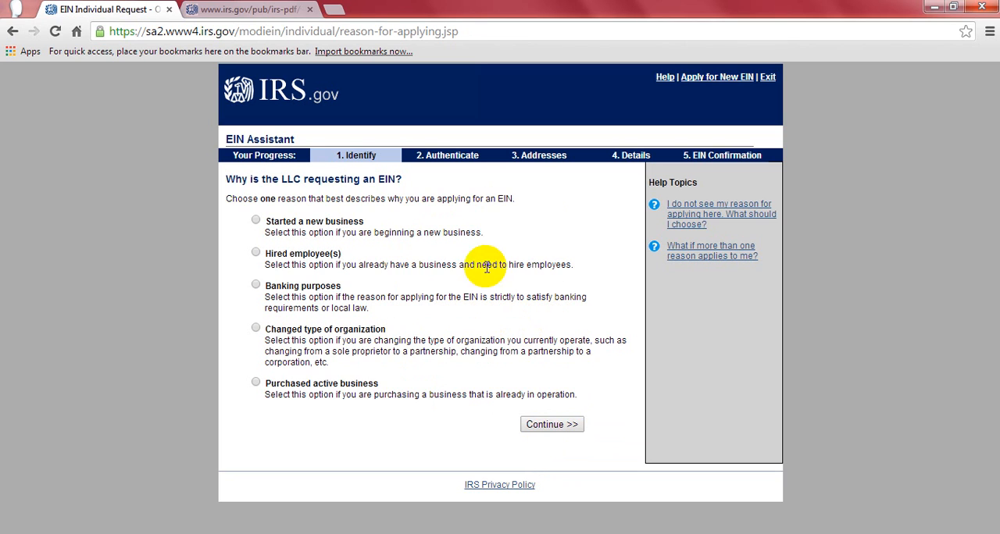
- Switch to the fss4.pdf document and bring up the beginning of Form SS-4 on page 2
left_click(258, 9)
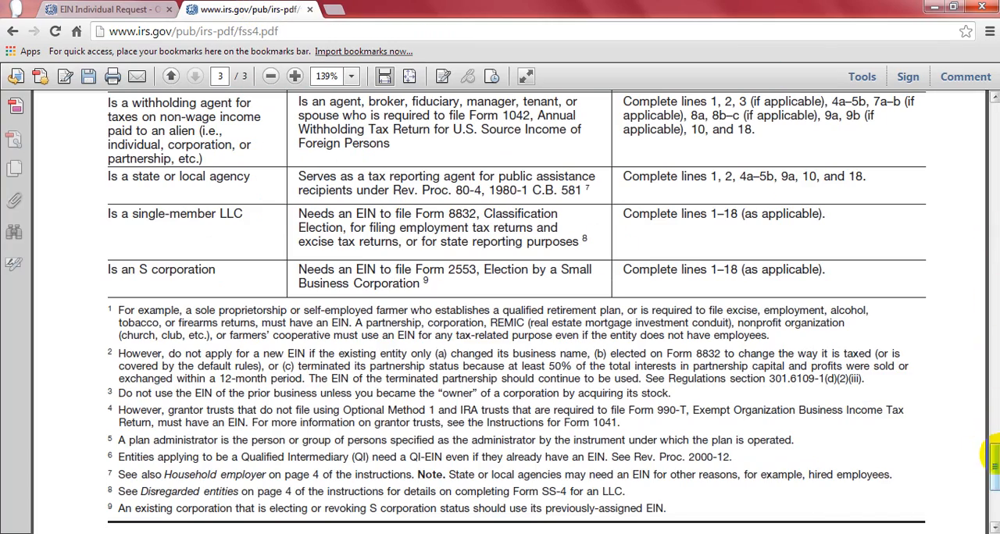
left_click_drag(995, 447, 992, 256)
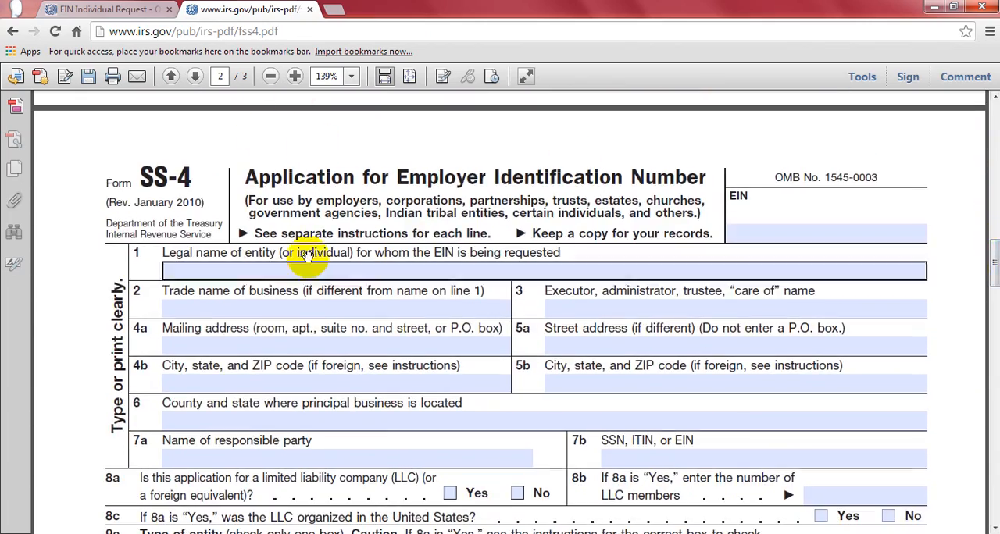
left_click(98, 10)
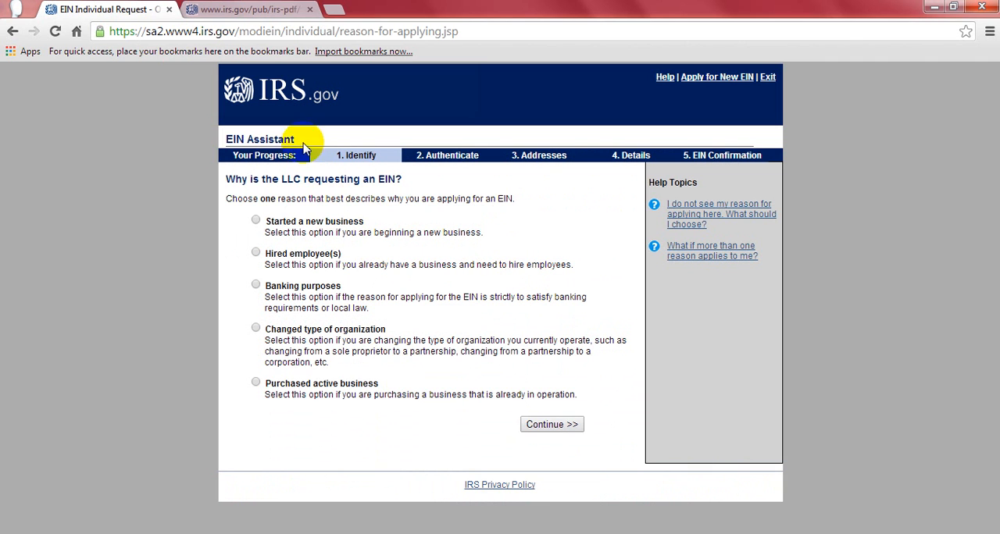
left_click(269, 8)
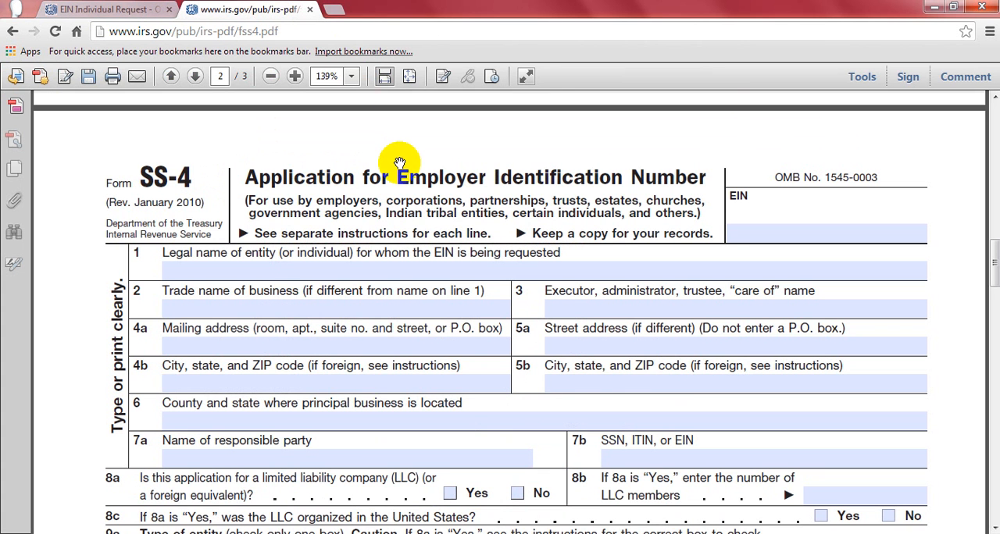
- Enter HAITIAN BEAUTY, LLC as the legal name of the entity on line 1 of Form SS-4
left_click(224, 267)
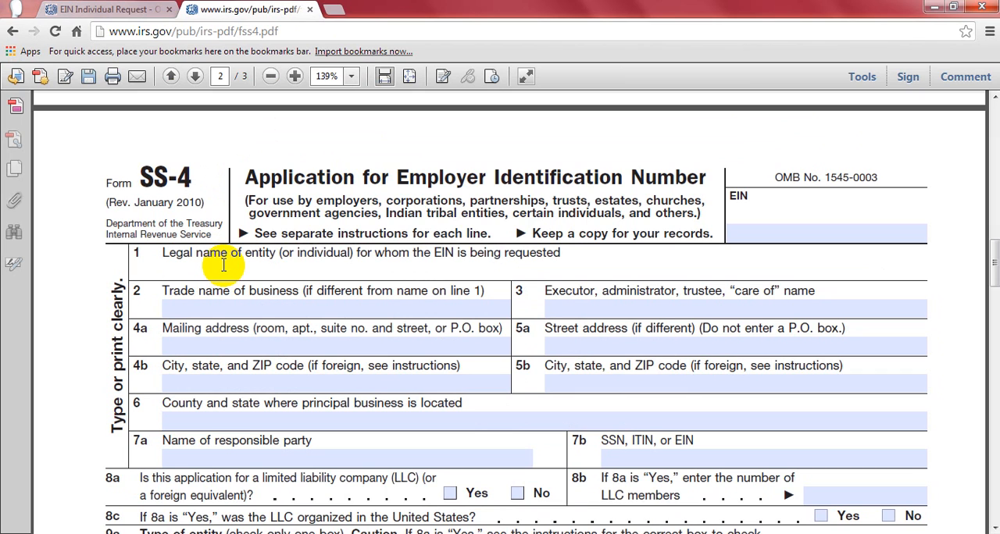
type("b")
key("BackSpace")
type("BEAUT")
key("BackSpace")
key("BackSpace")
key("BackSpace")
key("BackSpace")
key("BackSpace")
key("BackSpace")
type("HAITIAN BEAUTY ")
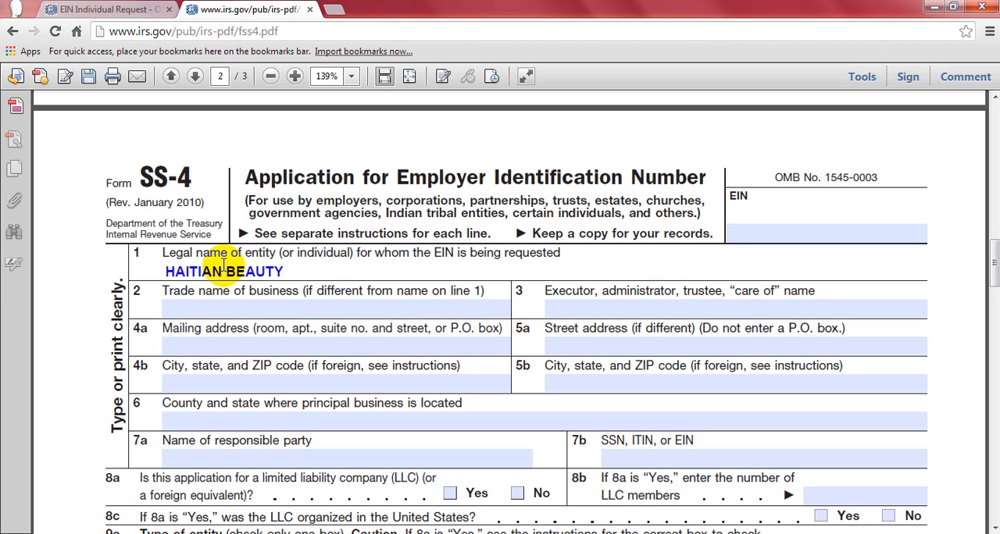
type(", LLC")
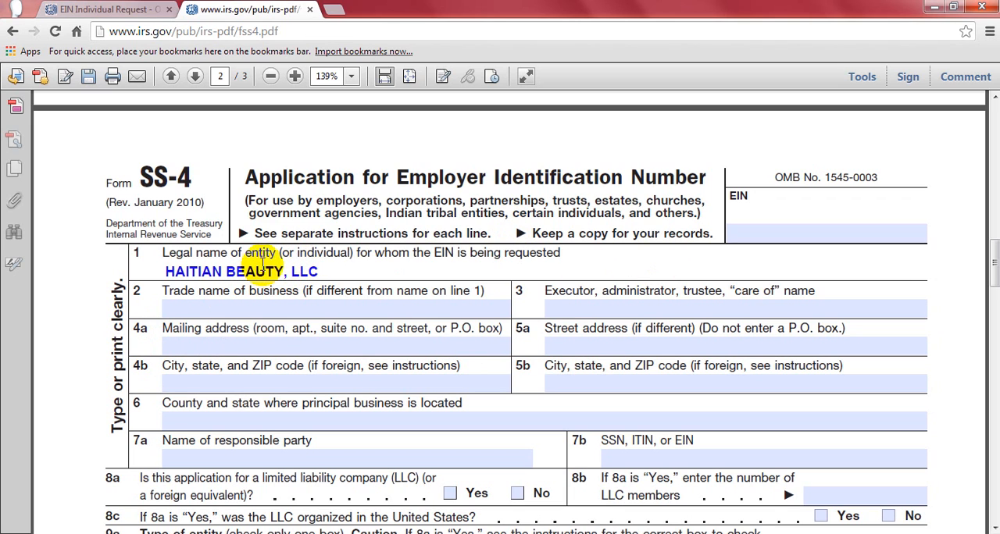
- Leave the trade name on line 2 blank and enter the administrator's full name on line 3
left_click(200, 309)
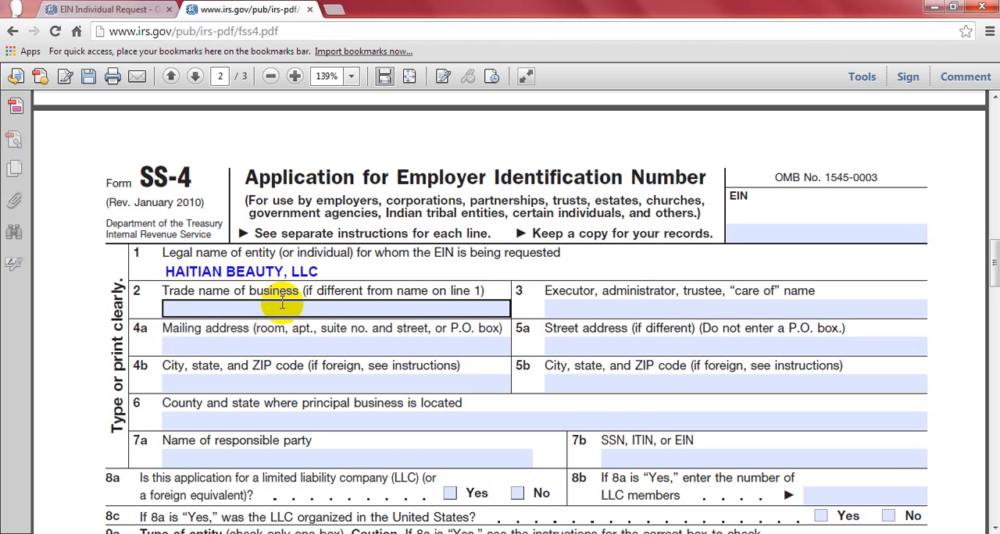
left_click(304, 321)
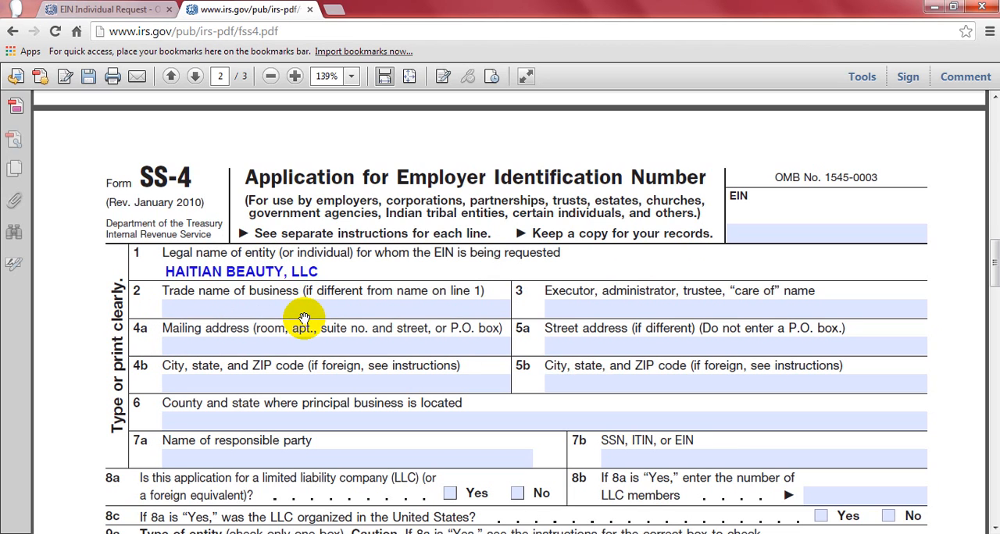
left_click(324, 309)
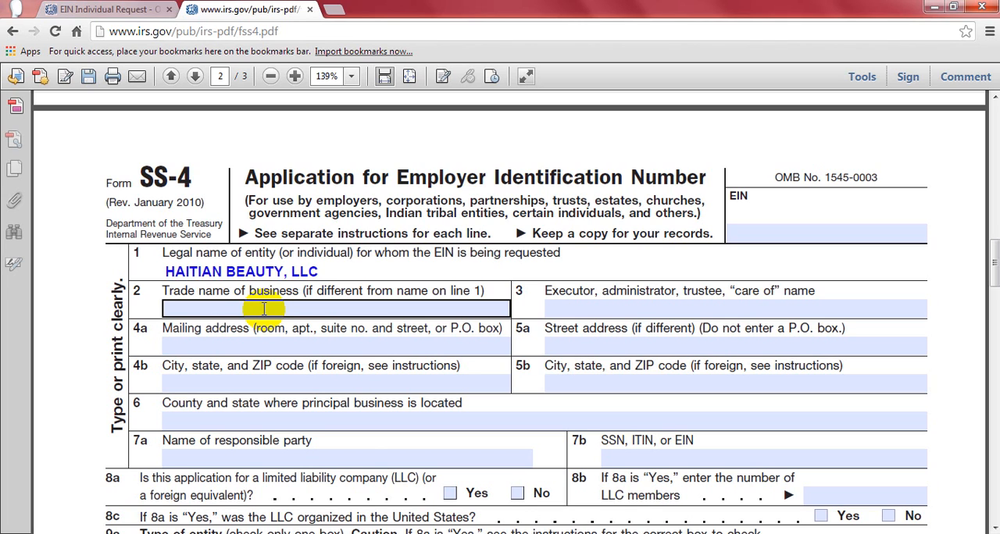
left_click(486, 360)
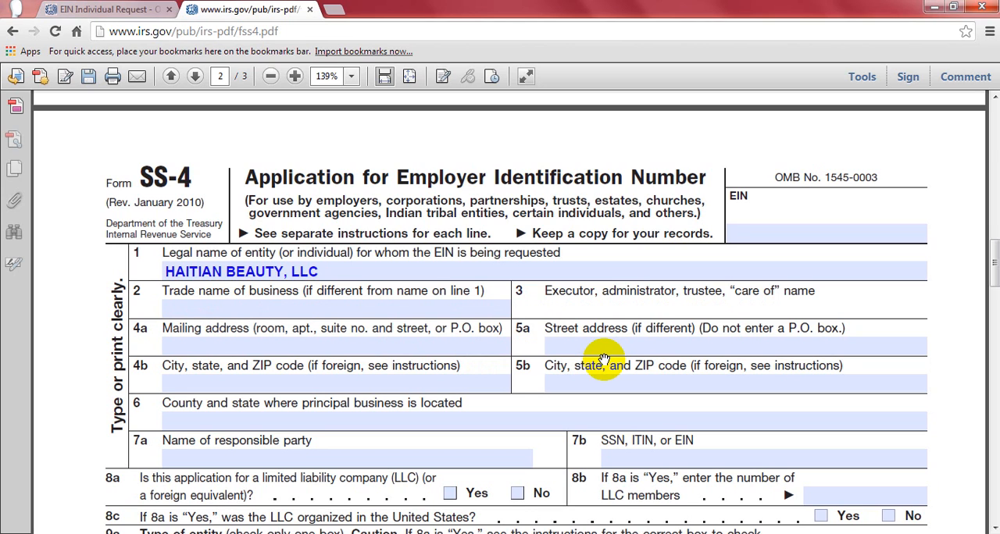
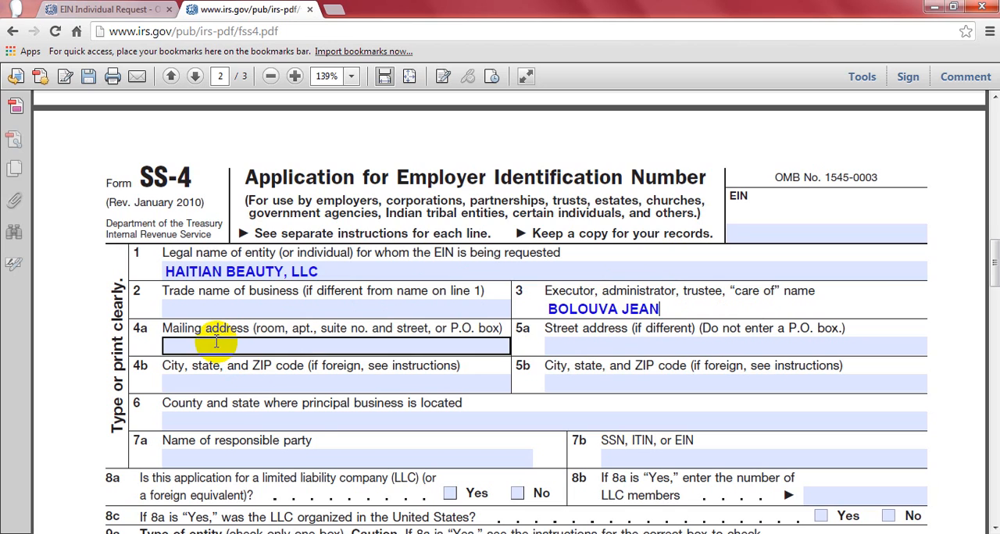
- Enter the business's street mailing address on line 4a of Form SS-4
left_click(241, 332)
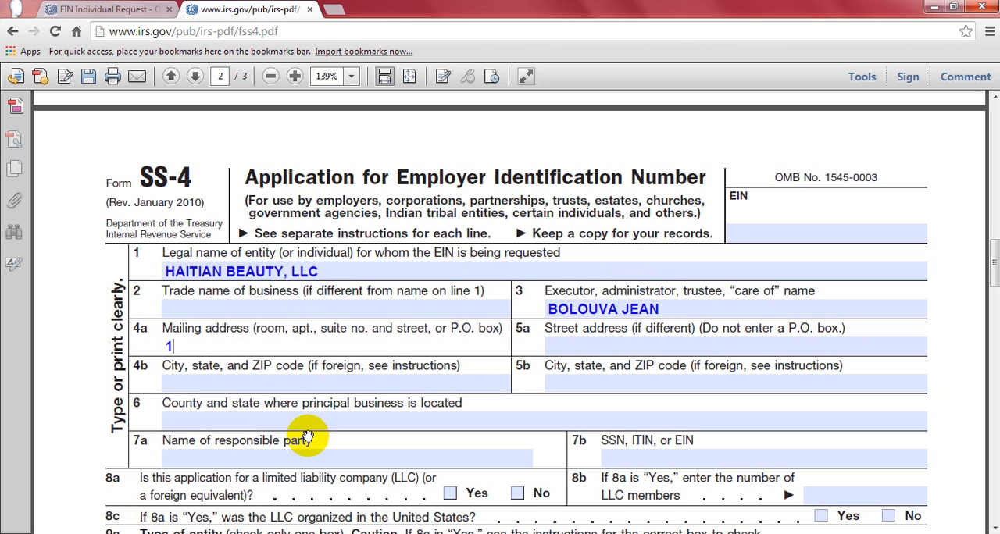
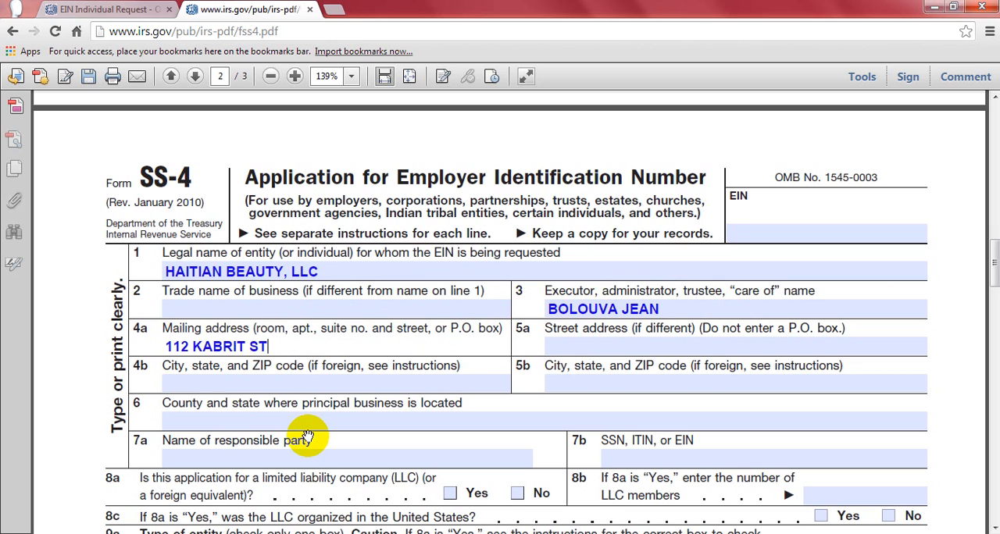
- Enter the mailing address's city, state and ZIP code on line 4b
left_click(204, 384)
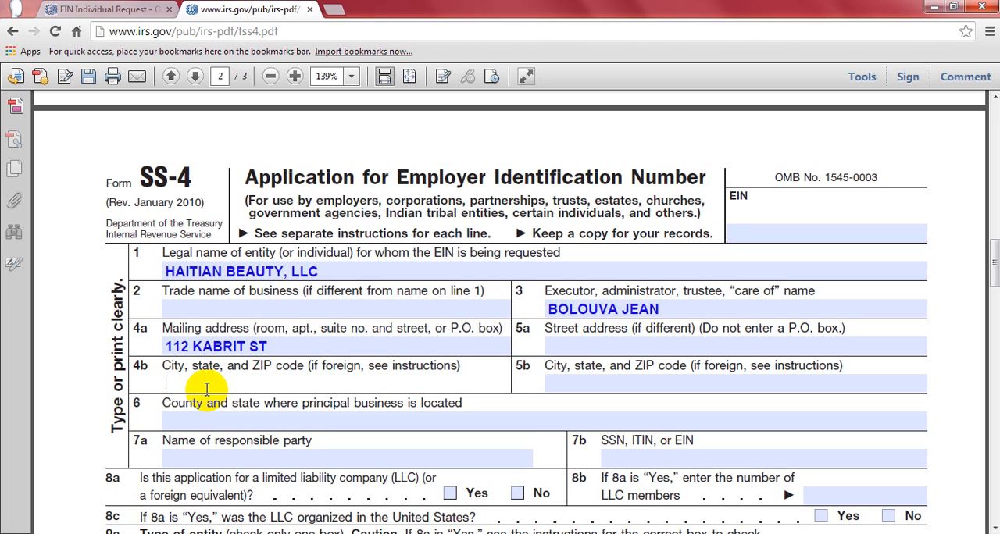
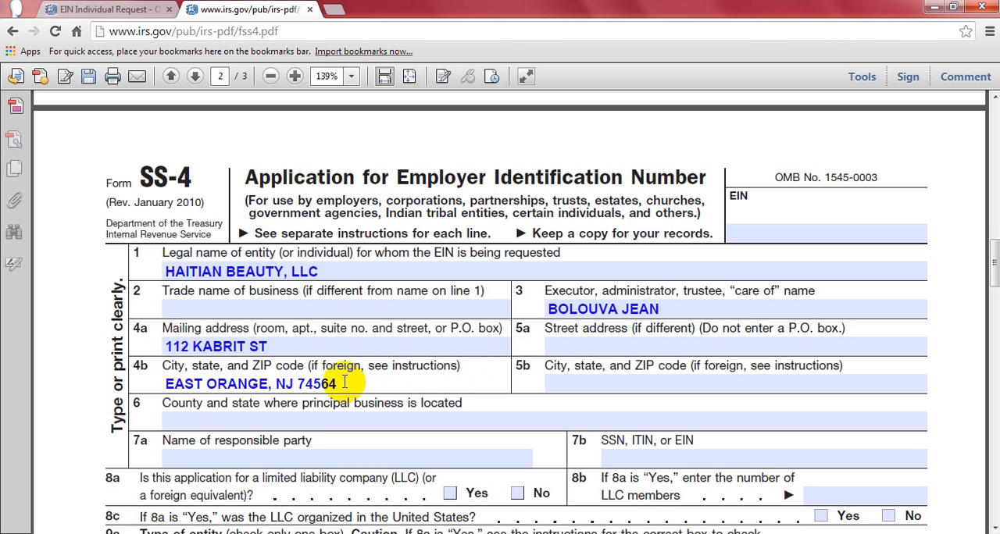
- Enter UNION, NJ on line 6 as the county and state where the principal business is located
left_click(210, 418)
left_click(281, 460)
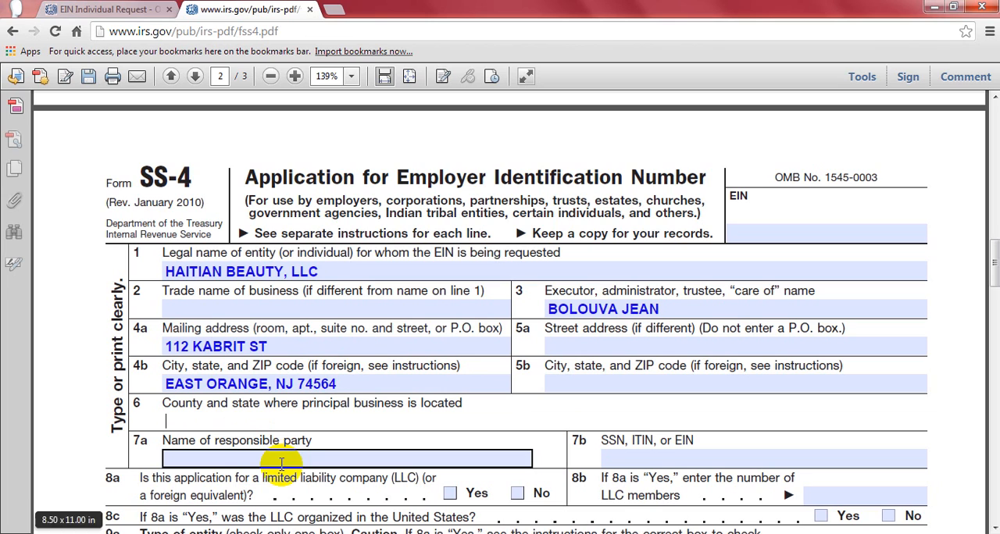
type("UNION")
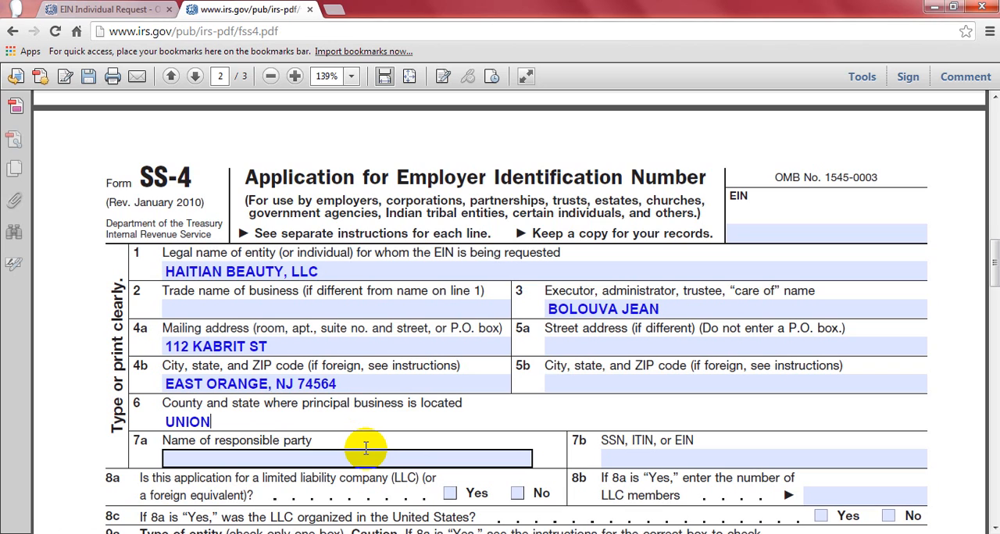
type(", NJ")
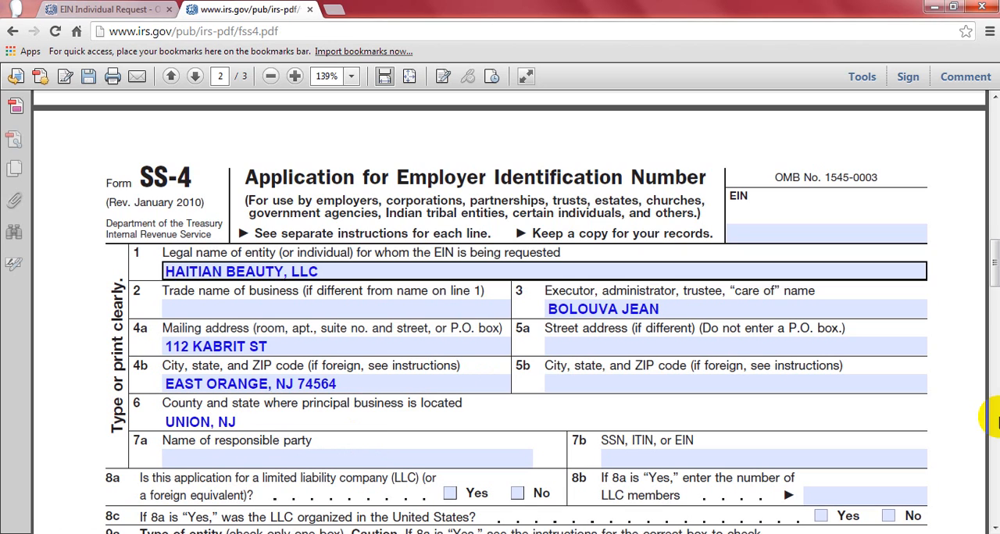
- Leave the separate street address on lines 5a and 5b blank and enter the responsible party's full name on line 7a
left_click(551, 347)
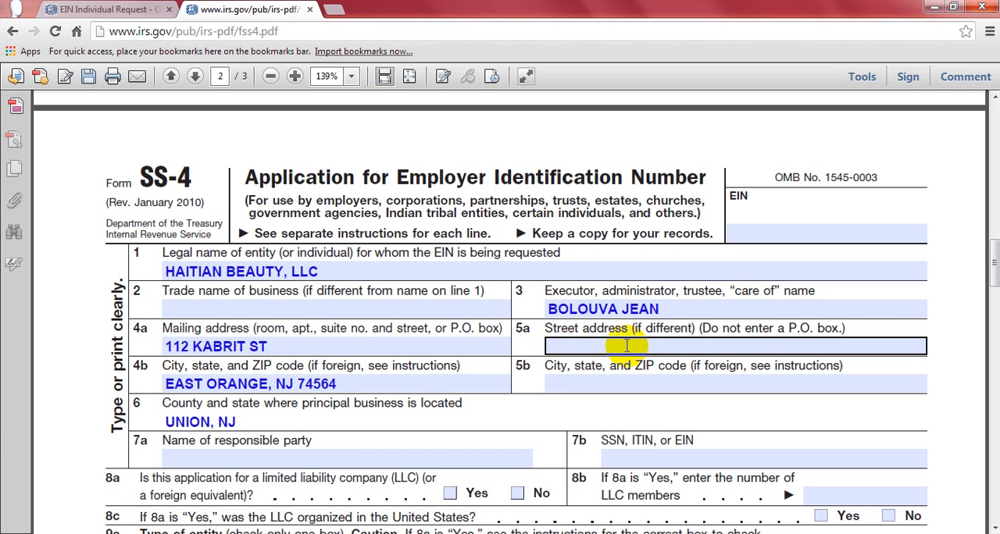
left_click(699, 332)
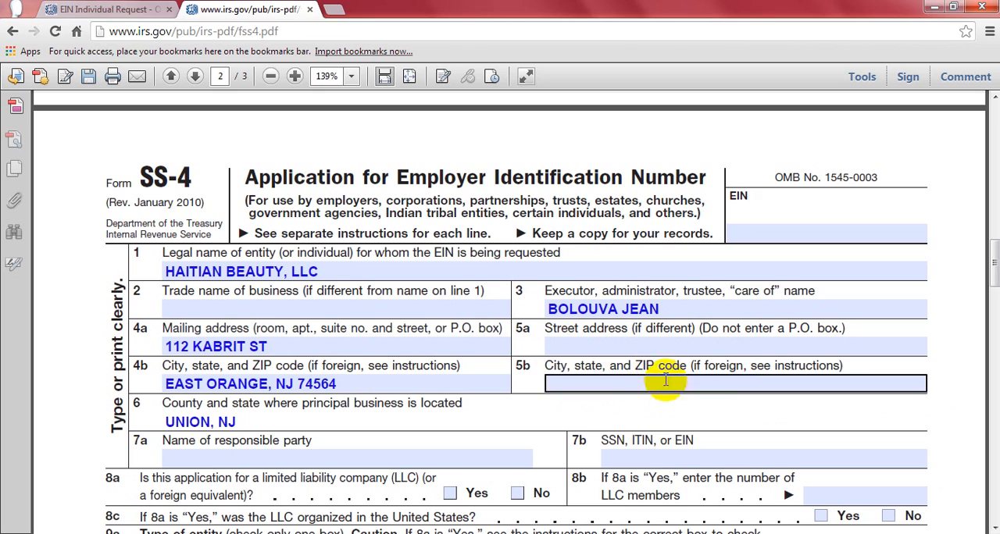
left_click_drag(996, 261, 996, 277)
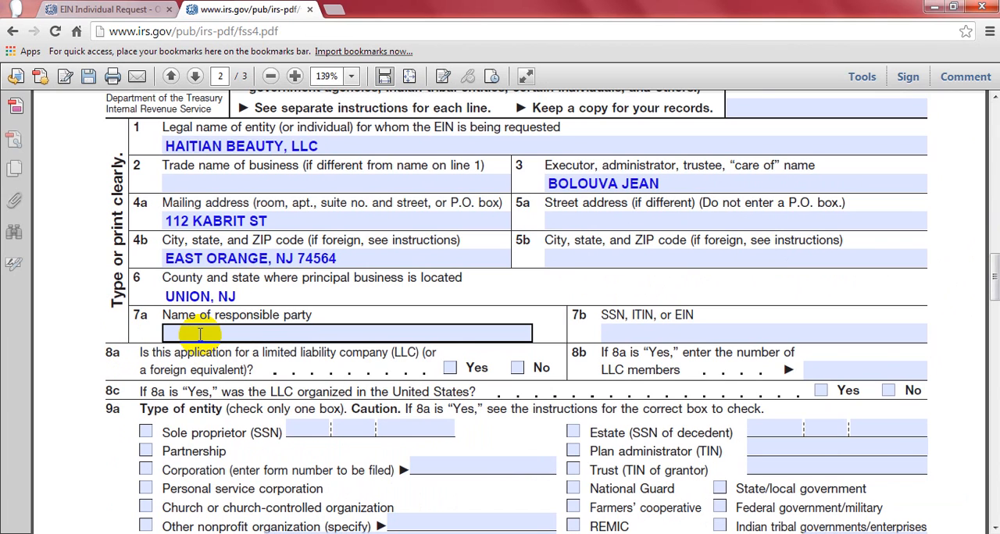
type("BOLO")
key("BackSpace")
key("BackSpace")
key("BackSpace")
key("BackSpace")
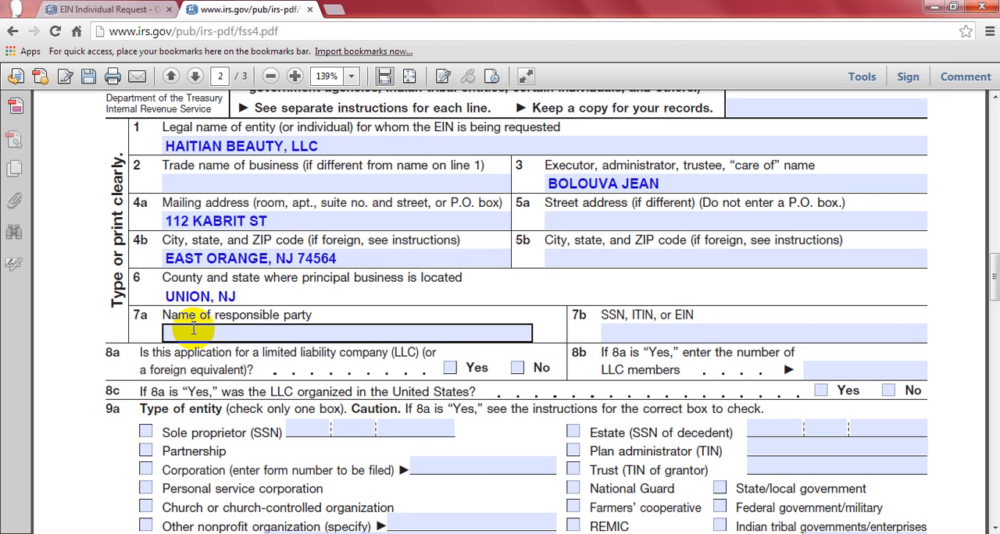
left_click(193, 329)
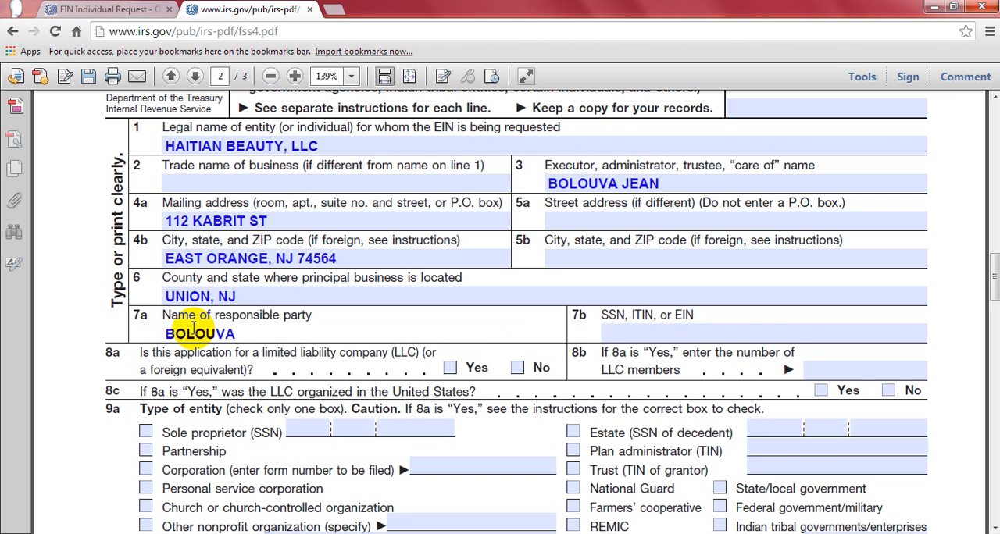
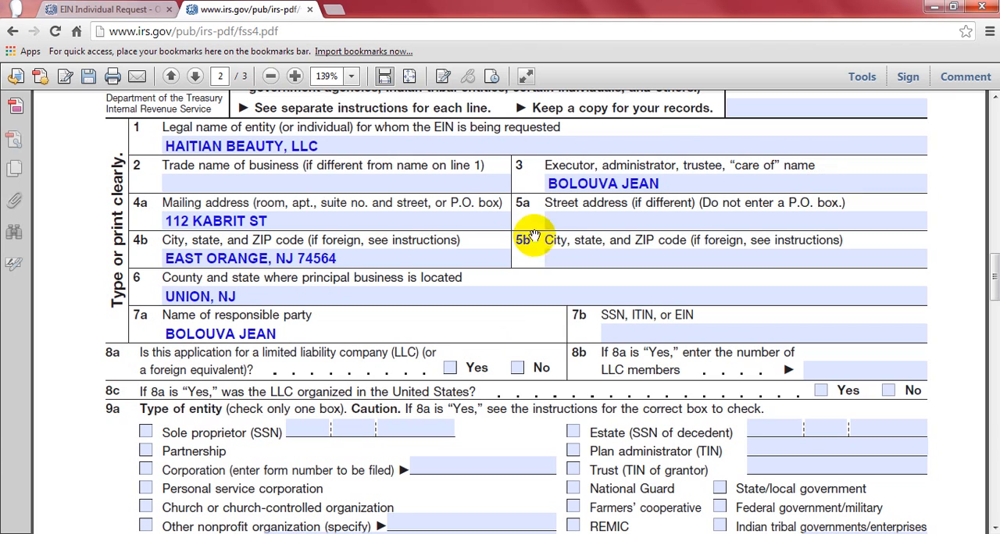
- Enter the responsible party's Social Security number on line 7b, with hyphens between its groups
left_click(635, 335)
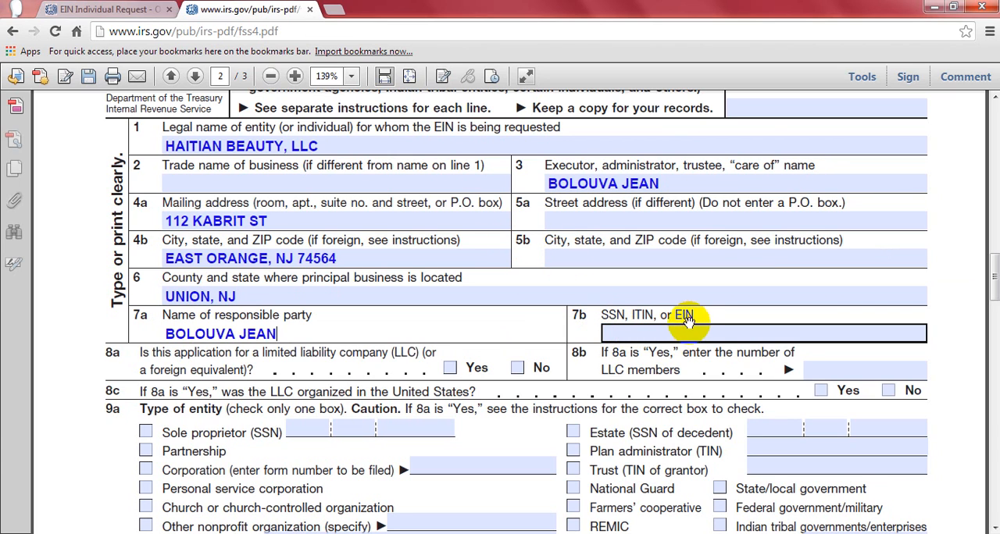
left_click(648, 330)
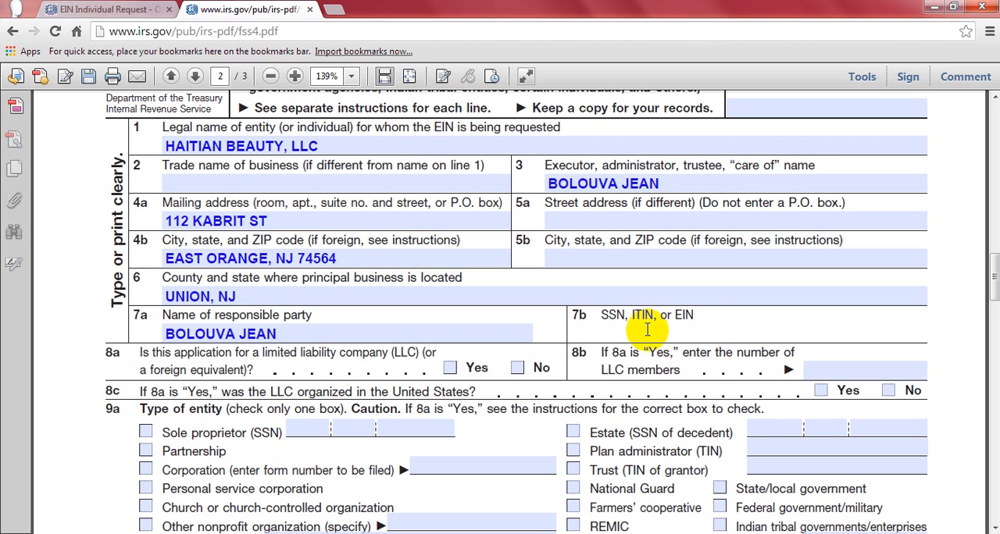
left_click(760, 334)
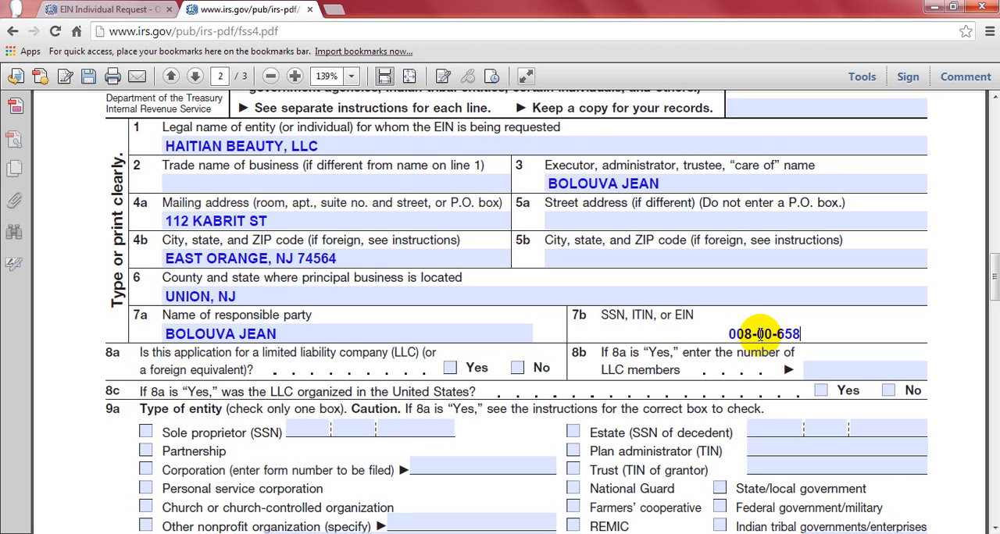
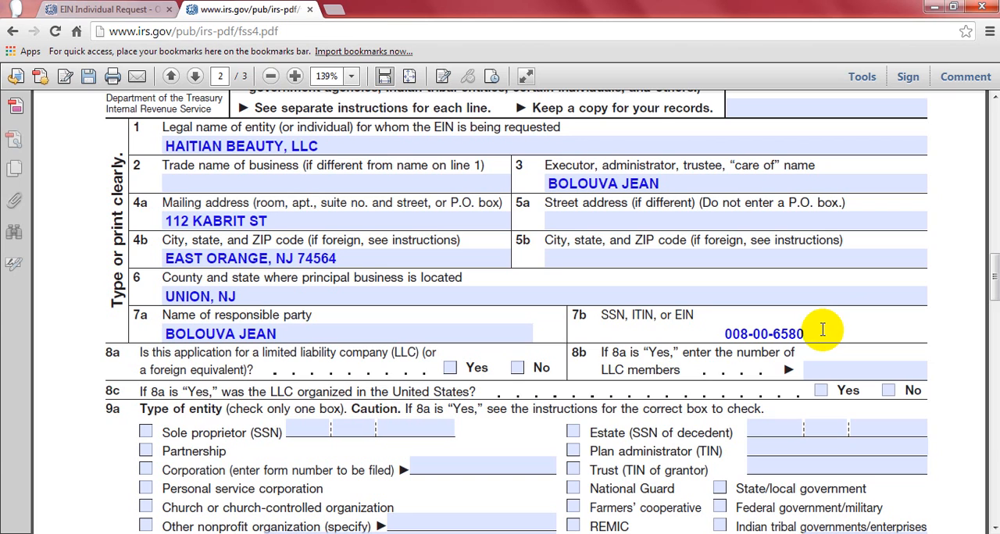
- Review the responsible party's entries on lines 7a and 7b and the EIN box in the form's header
left_click_drag(805, 332, 723, 326)
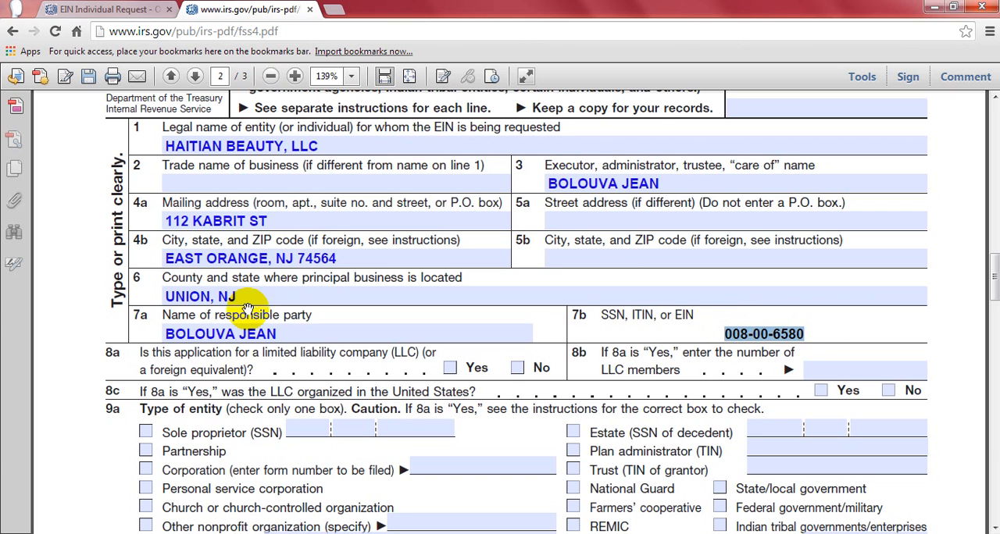
left_click(266, 334)
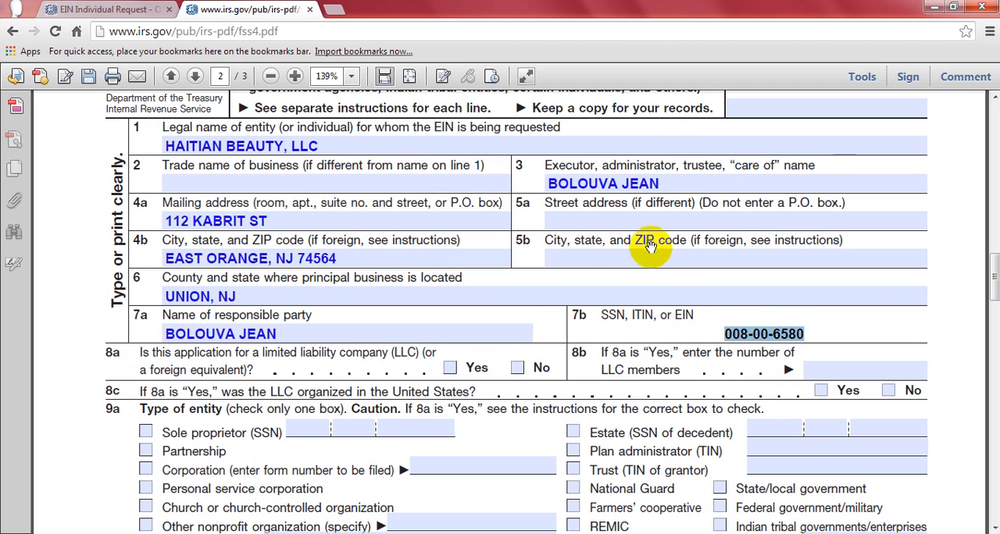
mouse_move(990, 270)
left_mouse_down()
mouse_move(981, 179)
mouse_move(990, 253)
left_mouse_up()
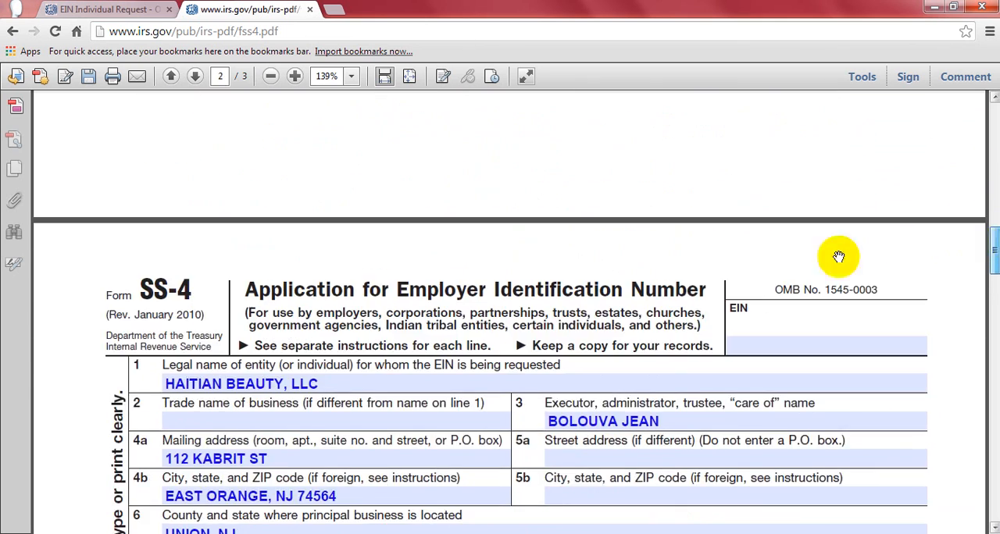
left_click(755, 341)
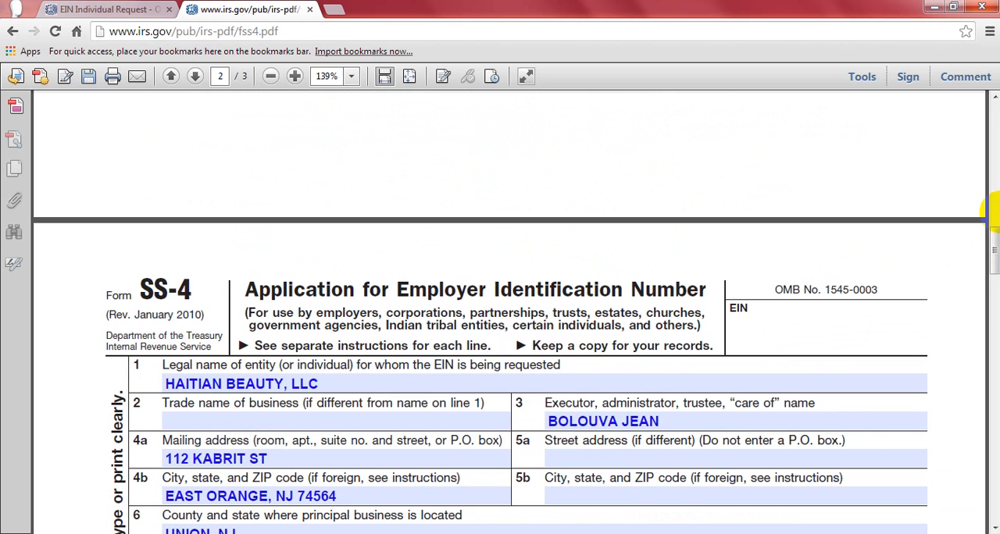
- Answer Yes on line 8a for an LLC, enter 1 member on line 8b, and answer Yes on line 8c for organized in the United States
left_click_drag(993, 225, 996, 268)
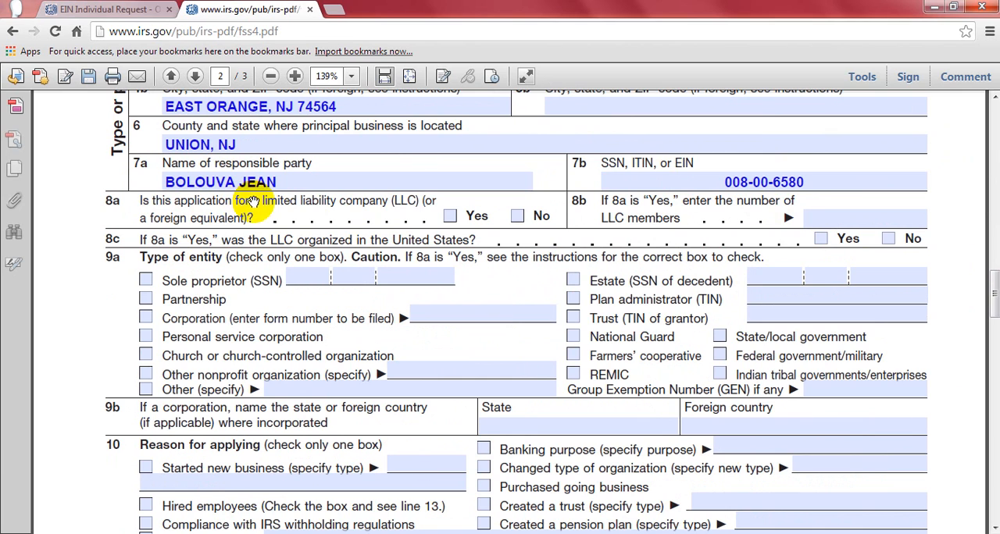
left_click(450, 217)
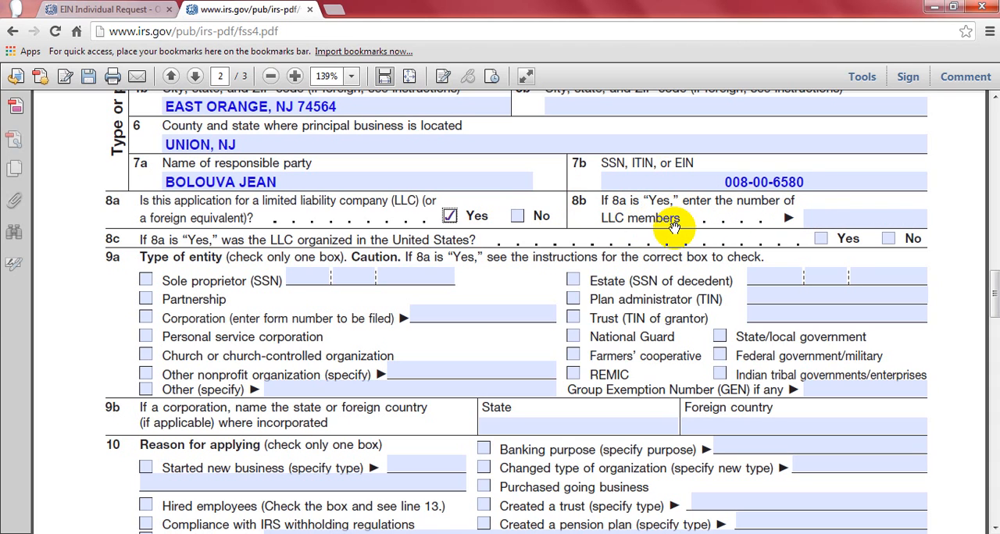
left_click(820, 218)
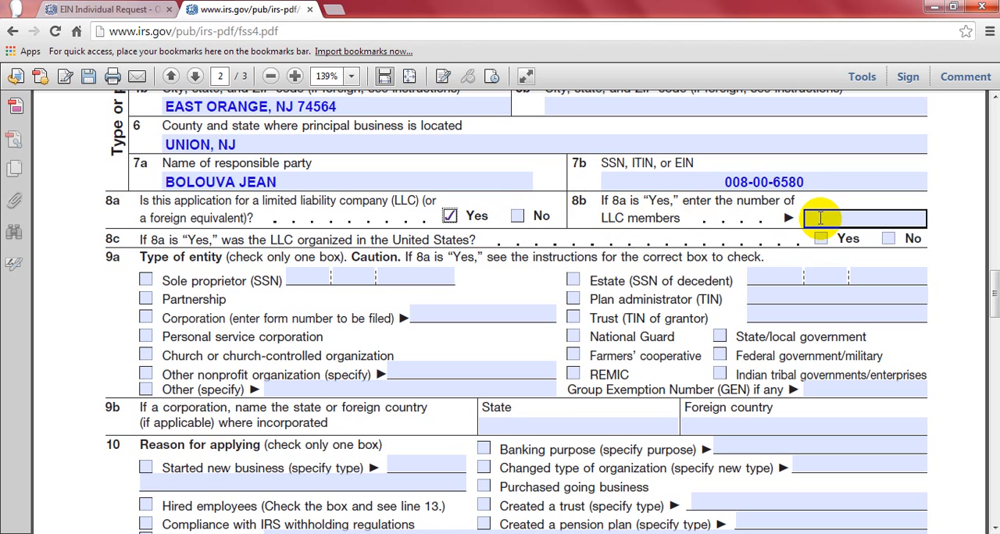
left_click(820, 218)
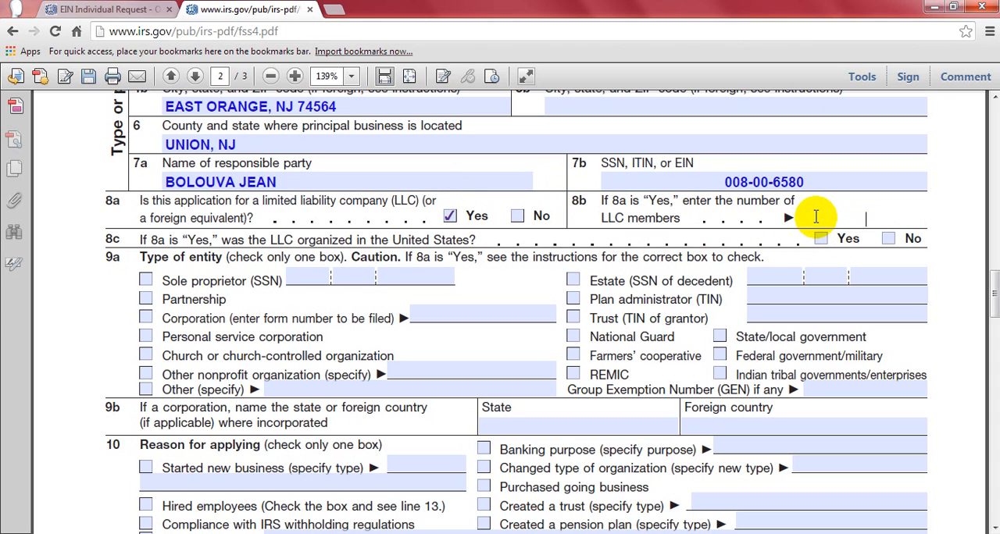
type("1")
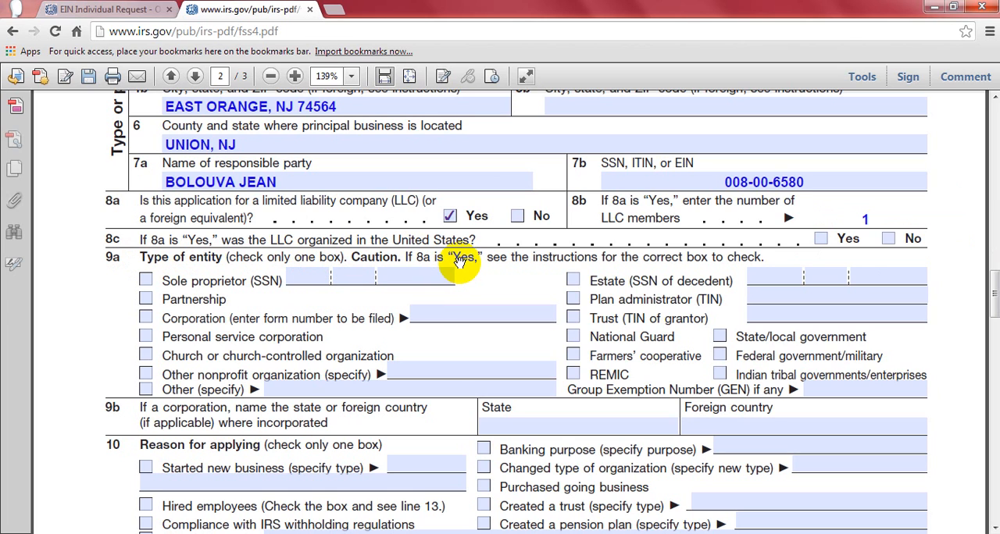
left_click(820, 244)
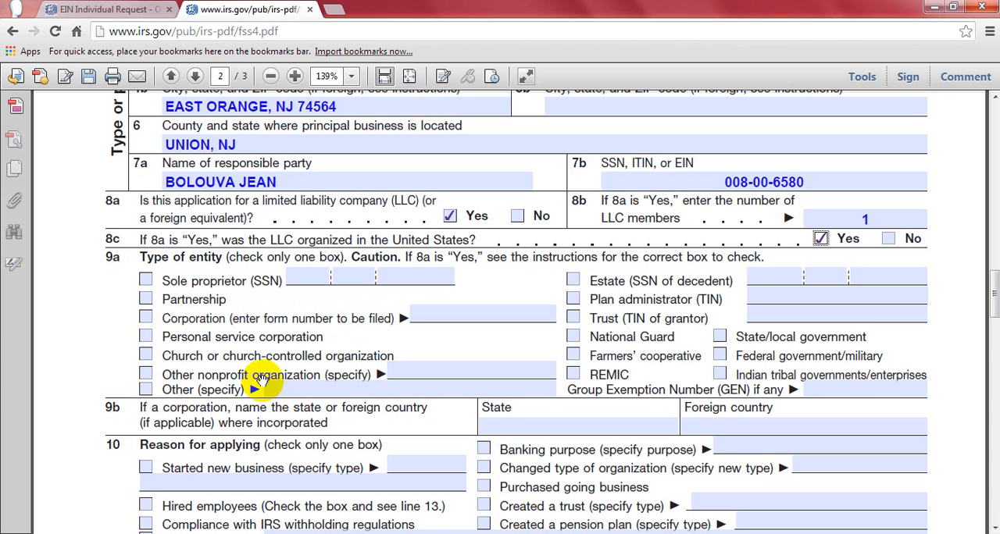
left_click(146, 358)
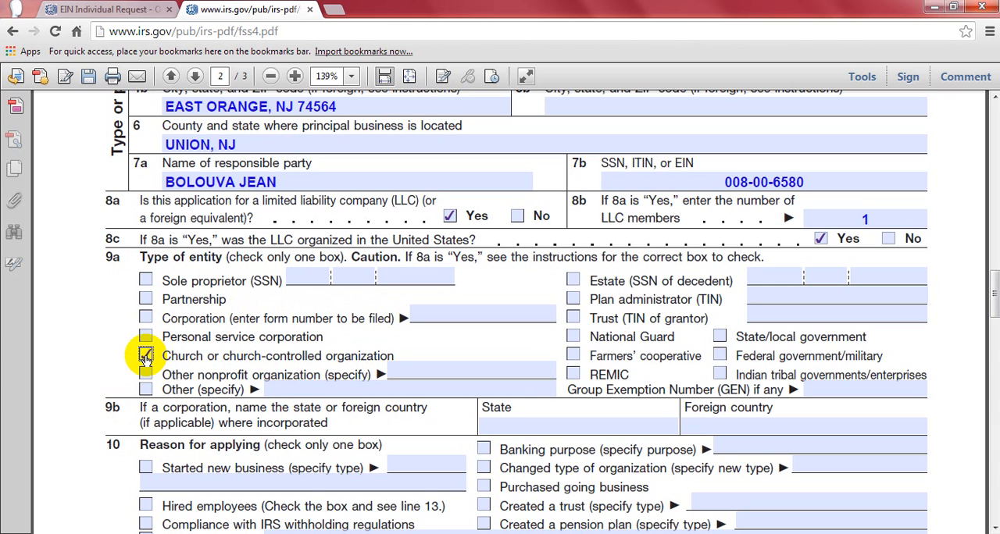
left_click(145, 375)
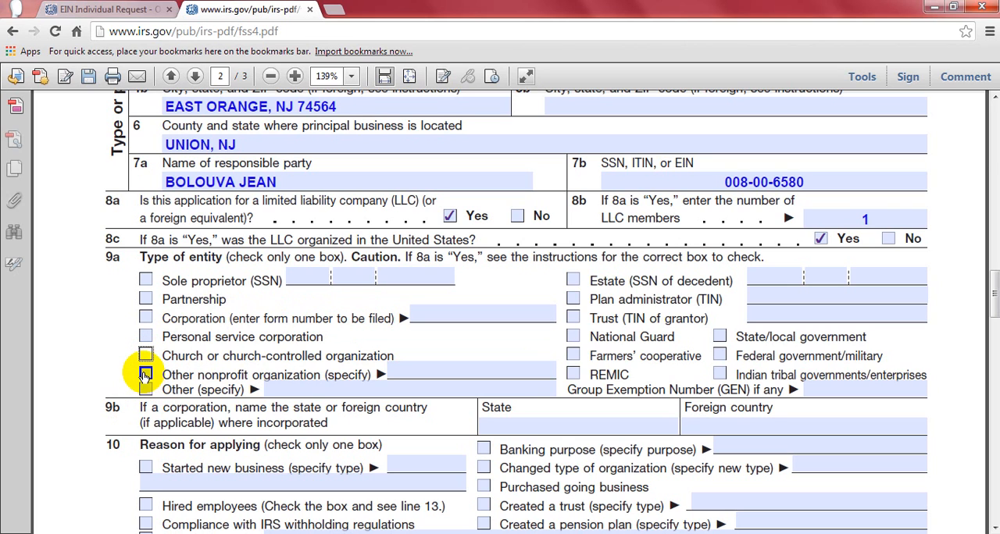
left_click(273, 388)
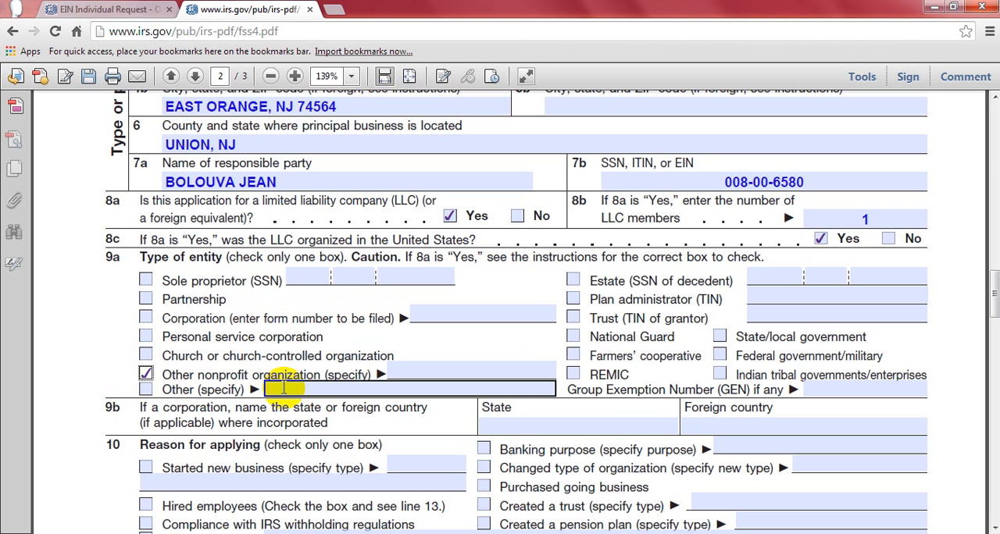
left_click(146, 374)
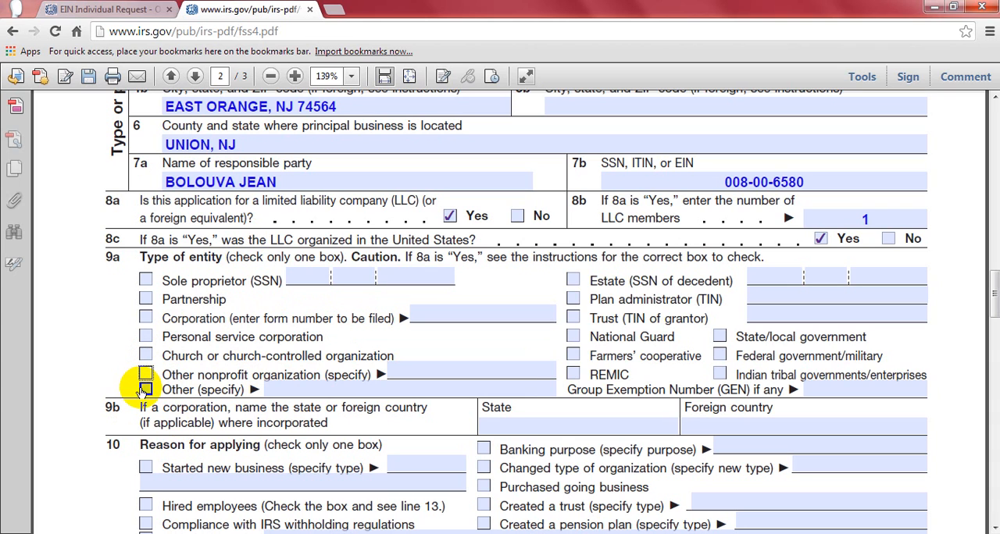
- Mark Other as the type of entity on line 9a and specify LIMITED LIABILITY COMPANY
left_click(145, 389)
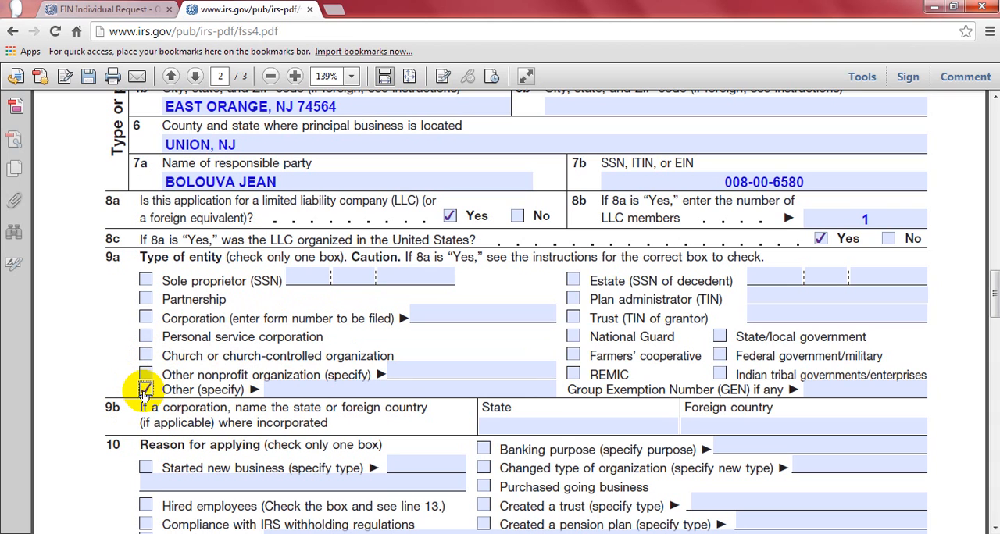
left_click(266, 389)
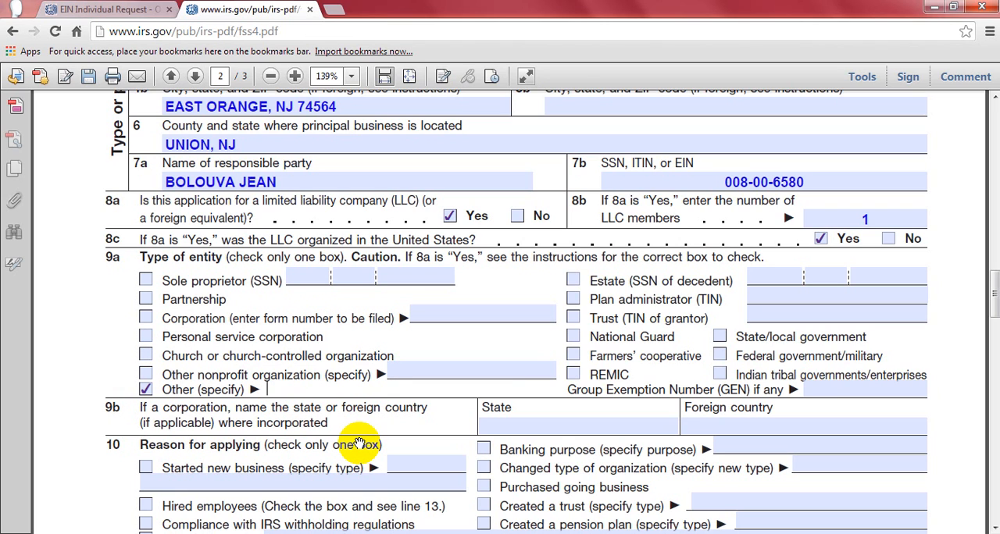
type("LIMINTED")
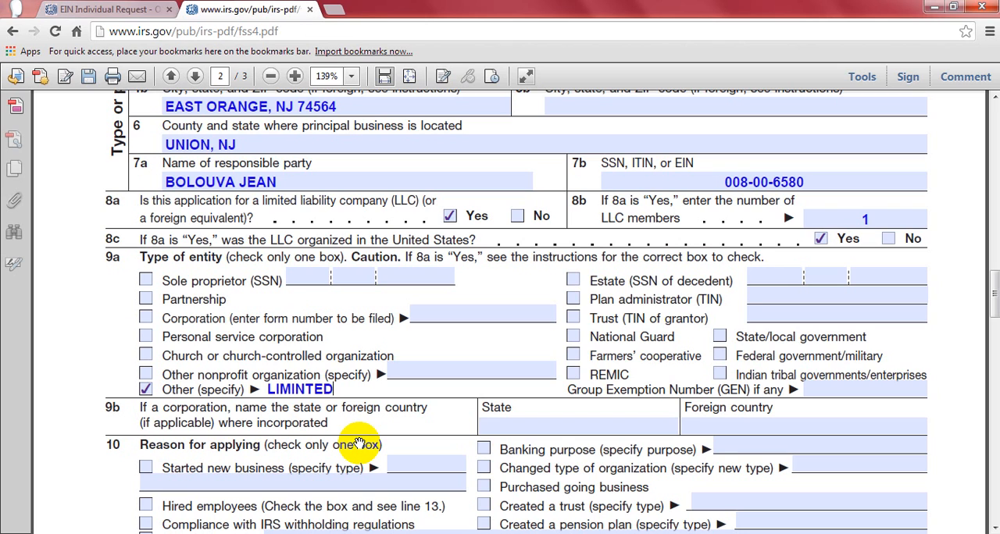
key("BackSpace")
key("BackSpace")
key("BackSpace")
key("BackSpace")
type("TED LIABI")
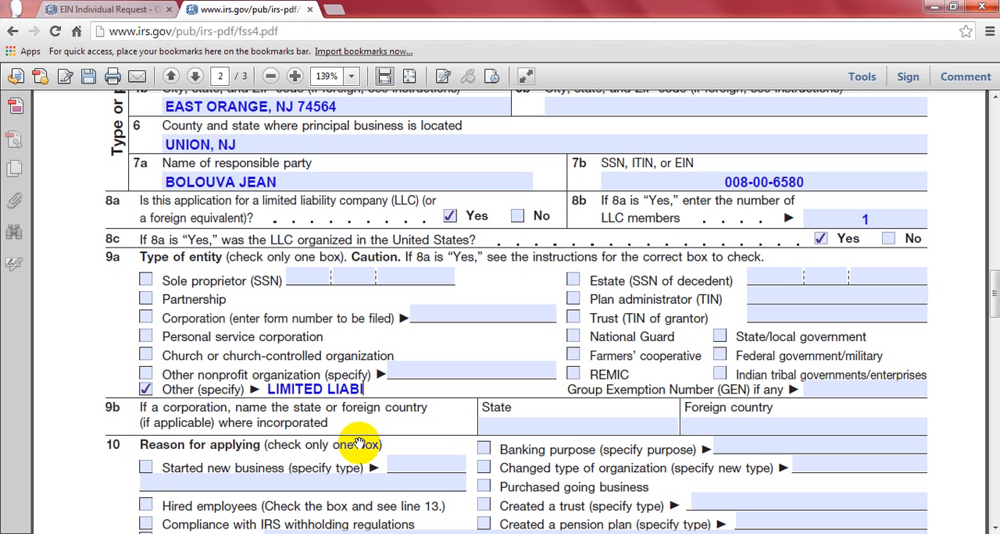
type("LITY COMPANY")
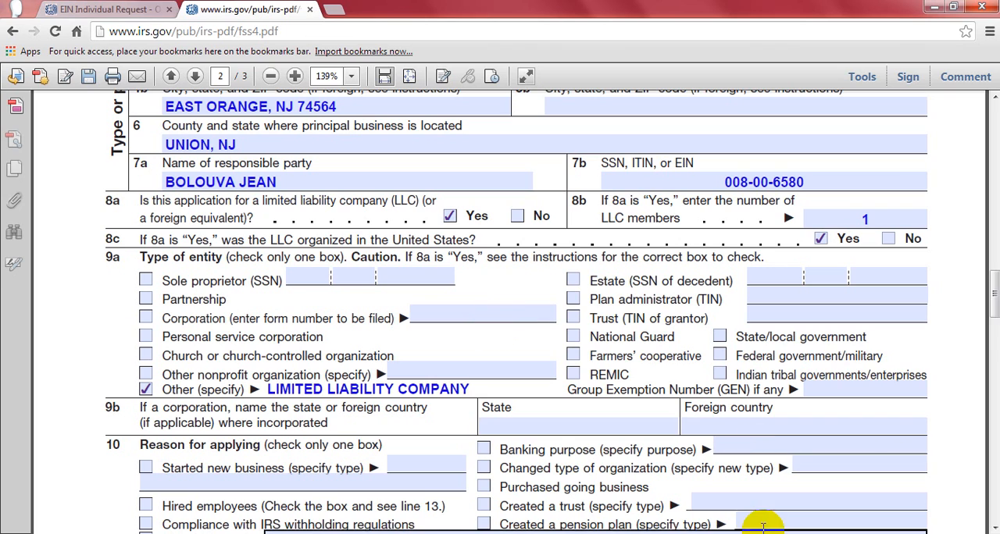
left_click(960, 385)
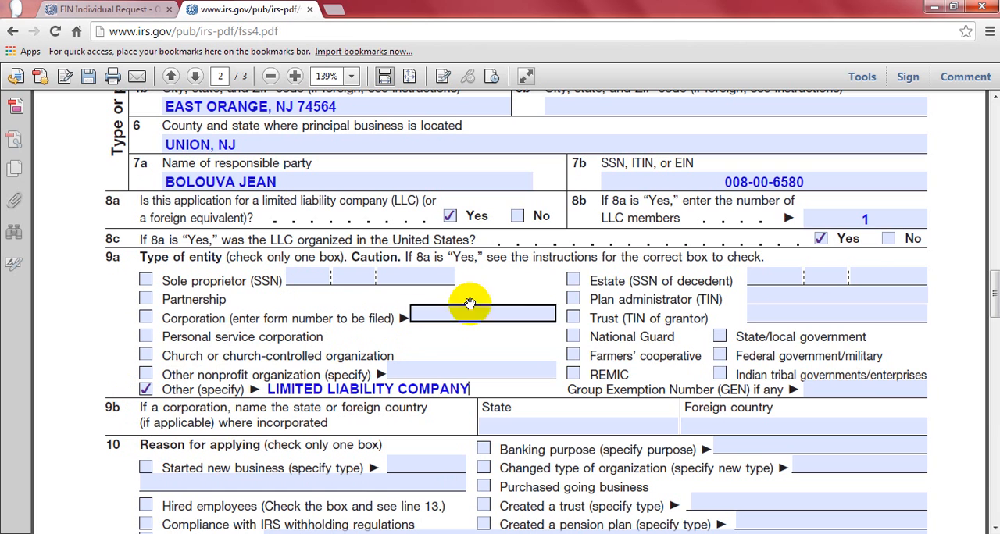
- Mark Started new business as the reason for applying on line 10 and specify the type LLC
left_click(994, 525)
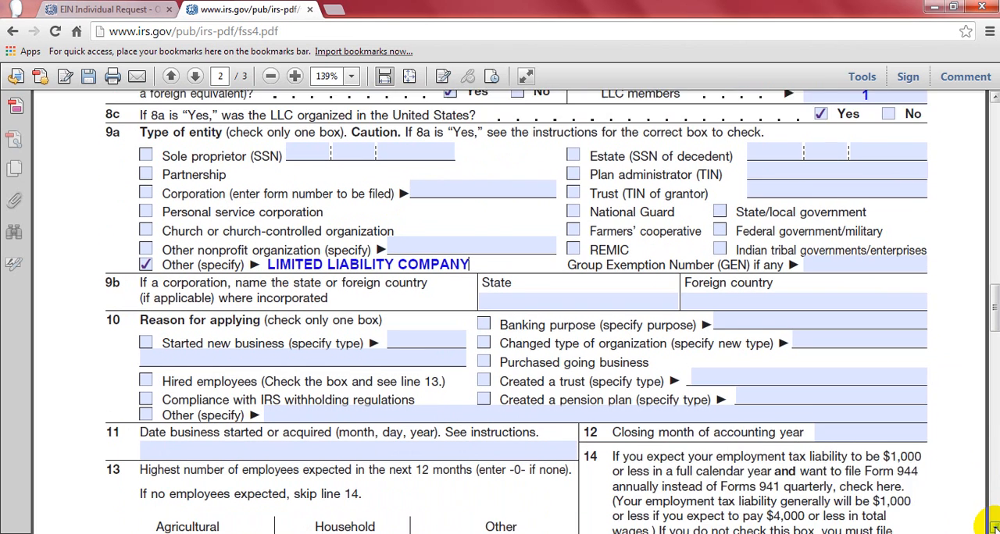
left_click(994, 528)
left_click(994, 528)
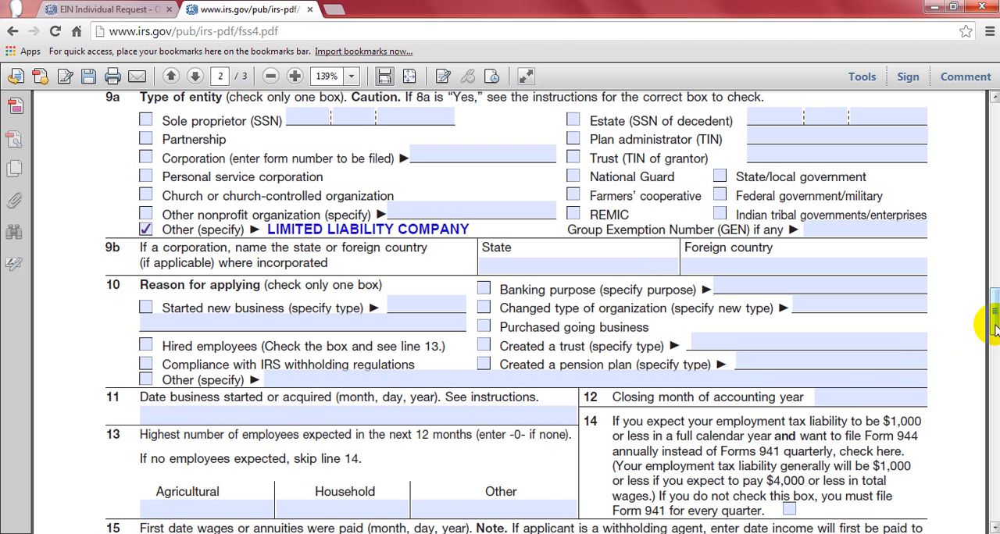
left_click(147, 308)
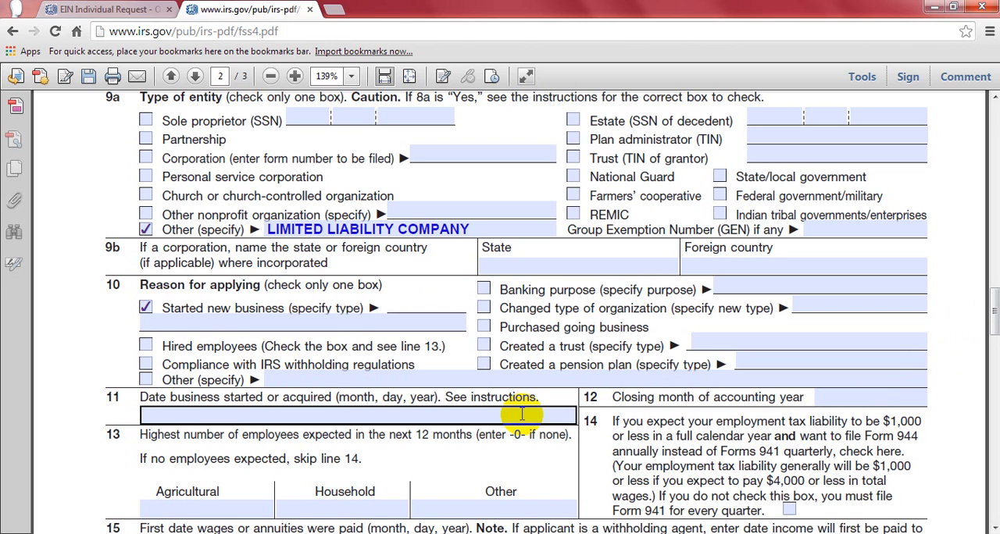
type("LLC")
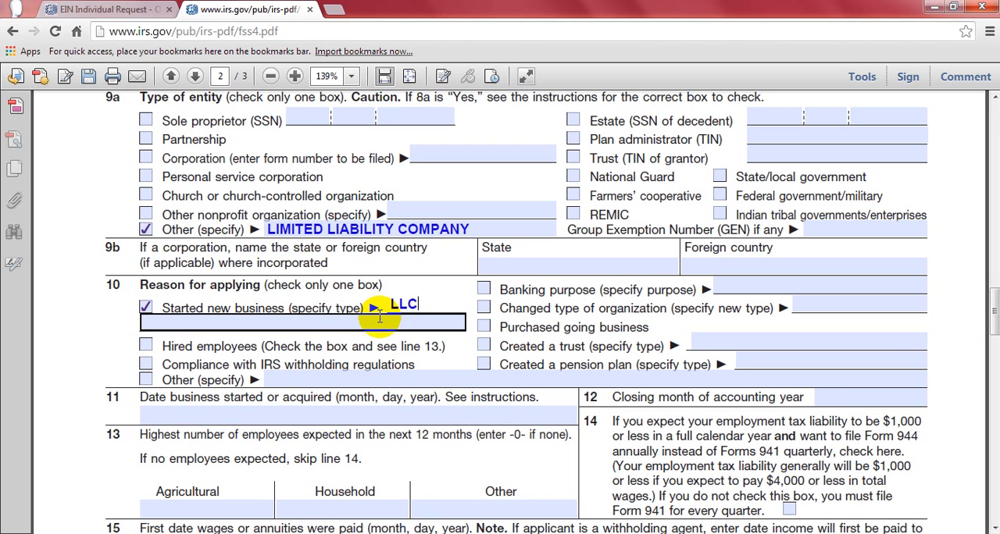
- Enter ALL LAWFUL BUSINESS on the second line of the new business type on line 10
left_click(380, 316)
type("ALL")
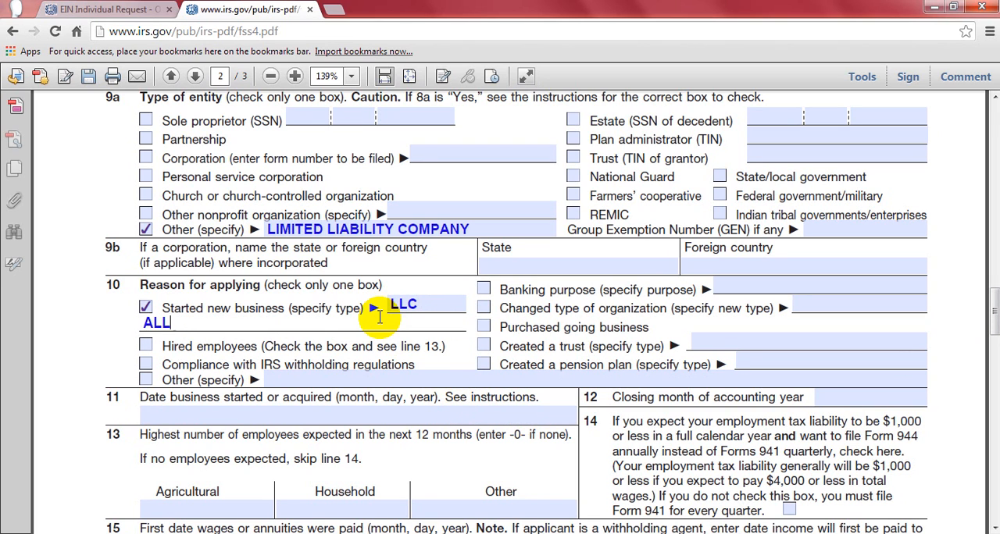
type(" BU")
key("BackSpace")
key("BackSpace")
type("LAWFUL")
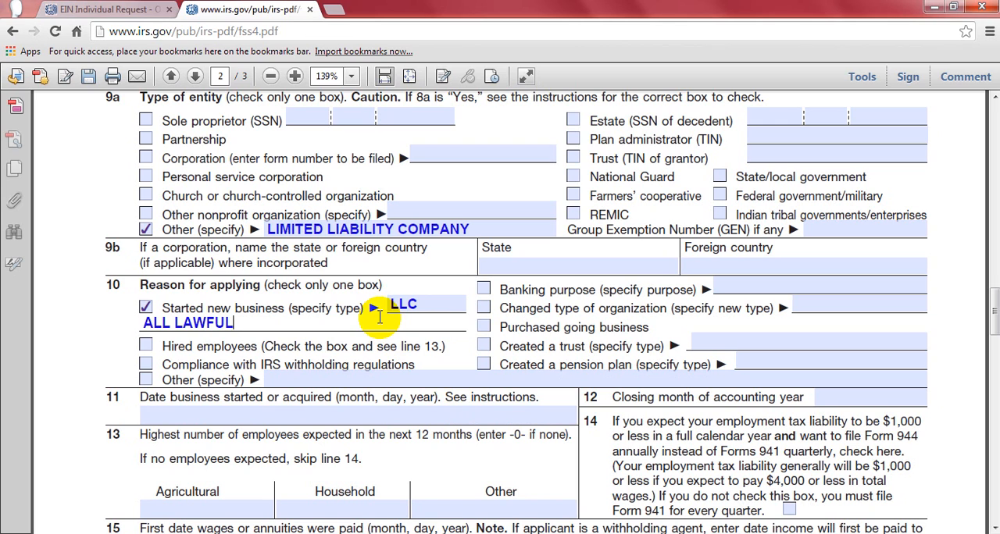
type(" BUSINESS")
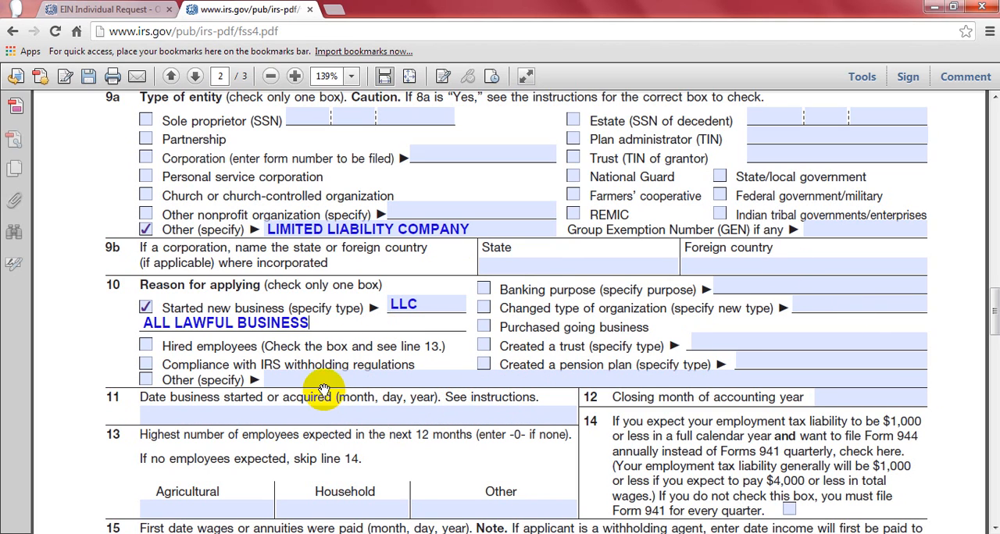
left_click(321, 319)
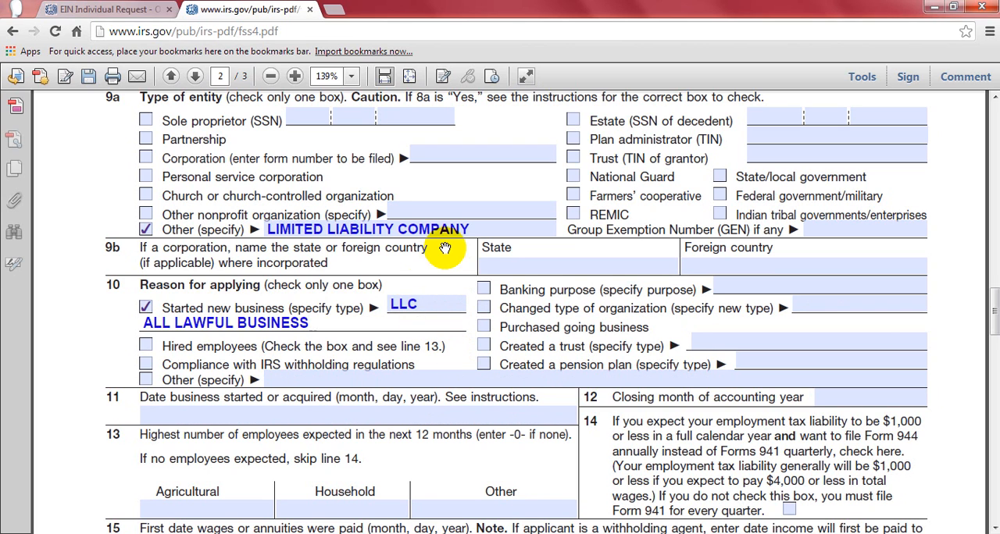
left_click(645, 266)
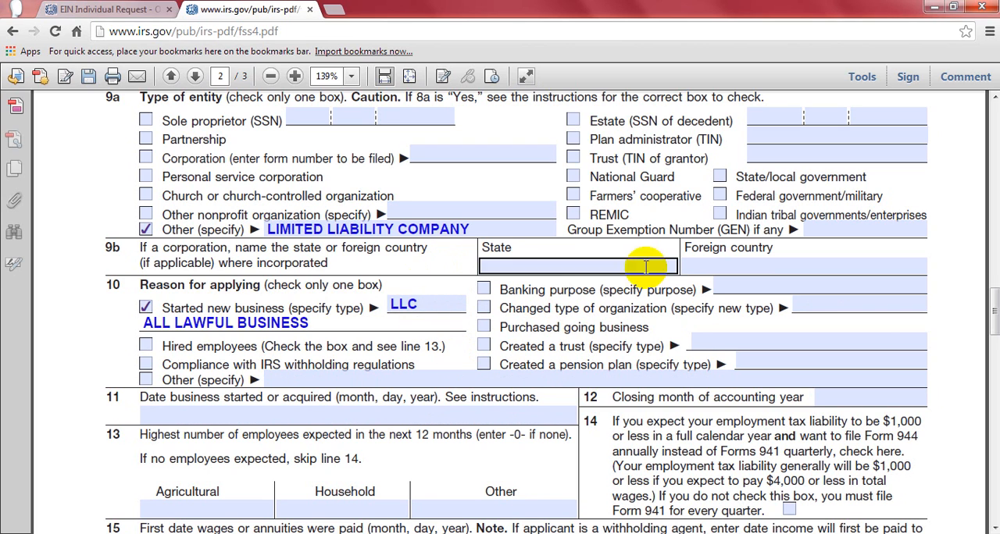
left_click(484, 290)
left_click(484, 290)
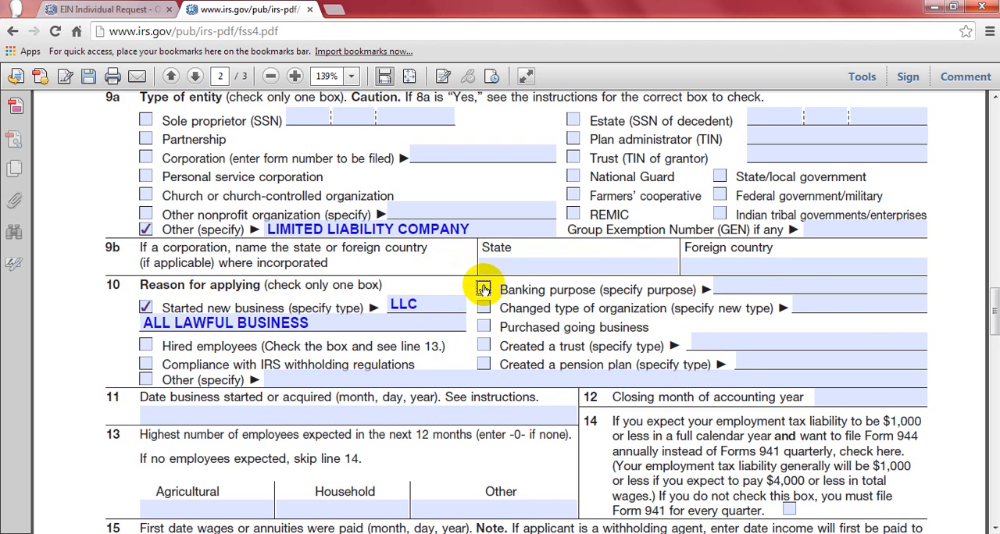
left_click(176, 322)
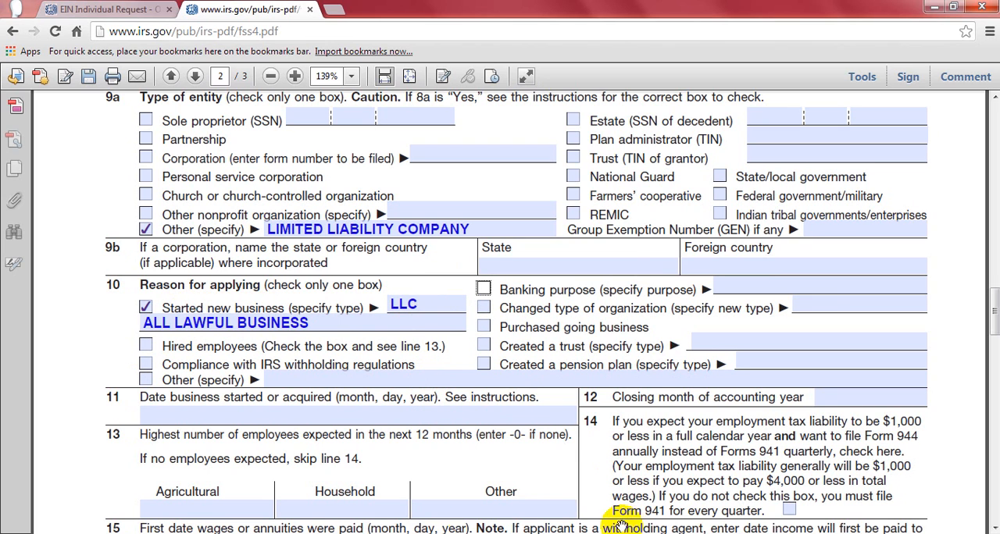
- Examine lines 11 through 17, from the business start date to the principal line of merchandise or services
left_click(993, 529)
left_click(994, 529)
left_click(994, 528)
left_click(994, 529)
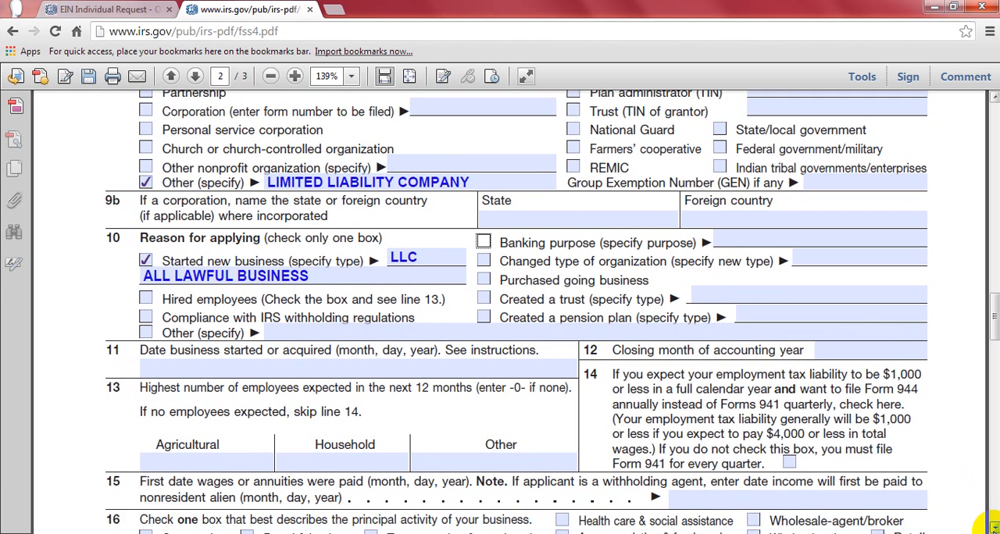
left_click(993, 529)
left_click(993, 529)
left_click(993, 529)
left_click(993, 529)
left_click(994, 529)
left_click(994, 529)
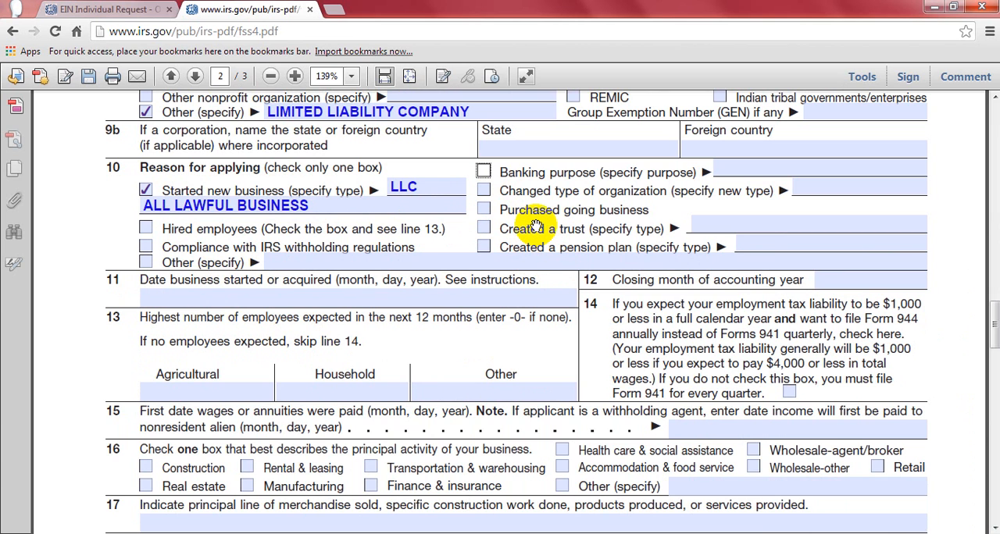
- Switch to the Word document and review the outlined business registration steps
left_click(249, 533)
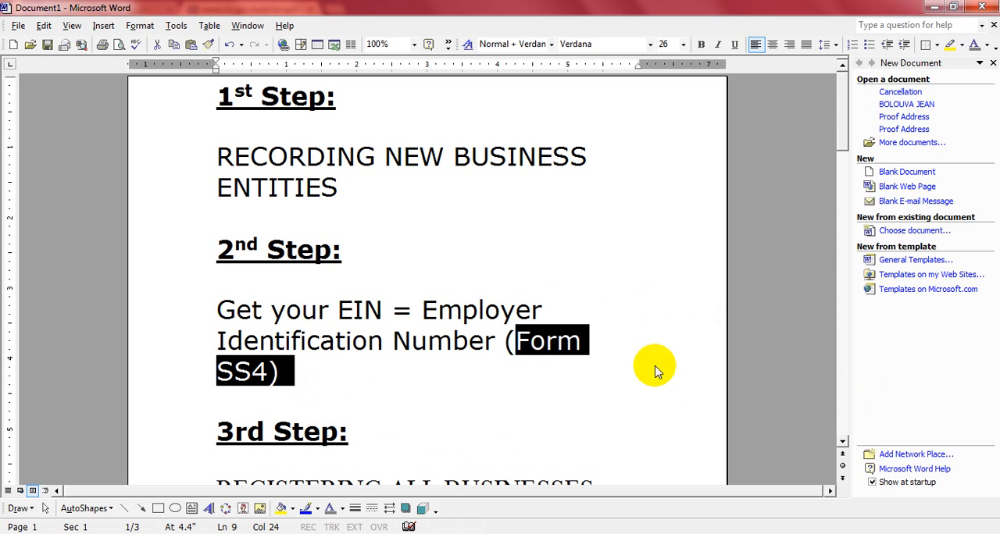
left_click_drag(844, 445, 843, 441)
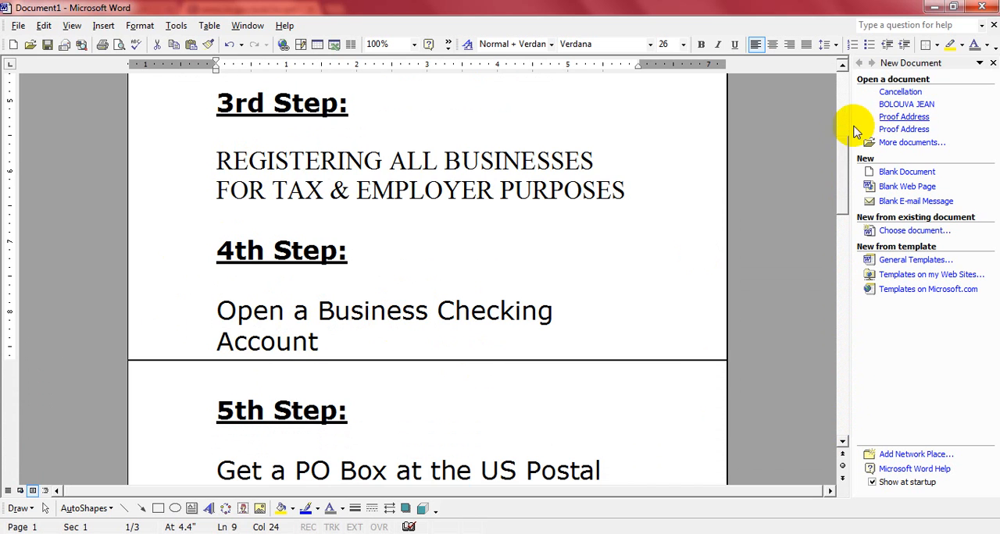
left_click_drag(842, 175, 841, 82)
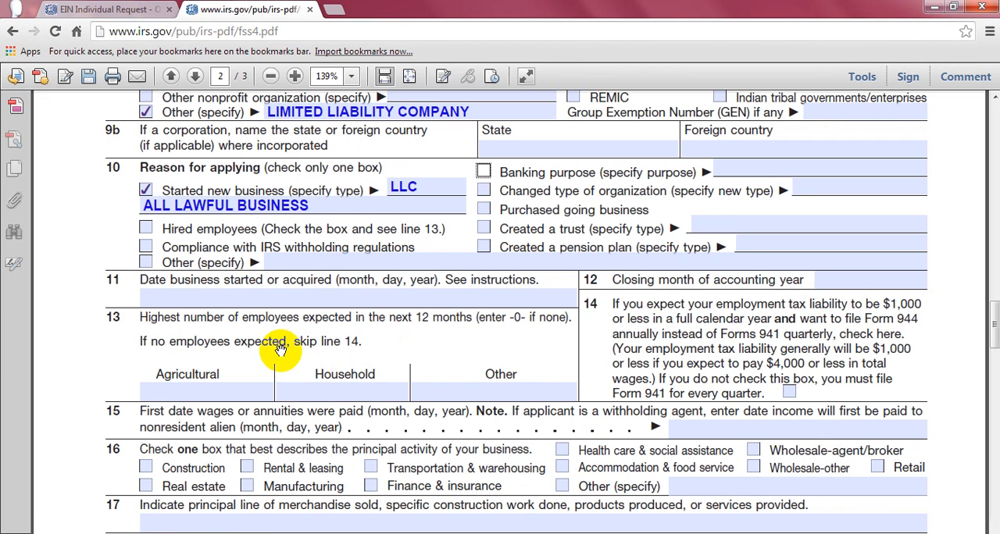
- Enter 3/12/2014 as the date the business started on line 11 of the SS-4 form
left_click(141, 293)
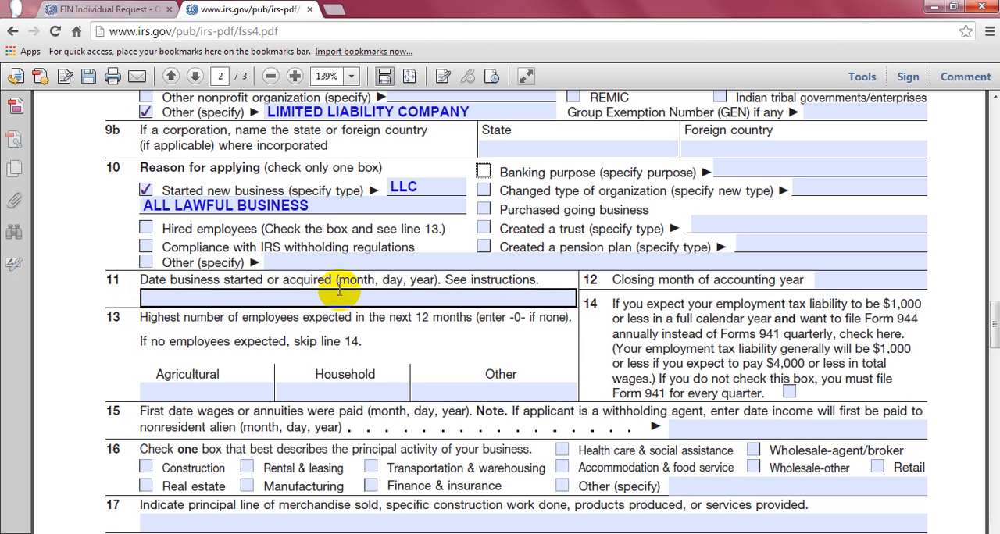
left_click(440, 387)
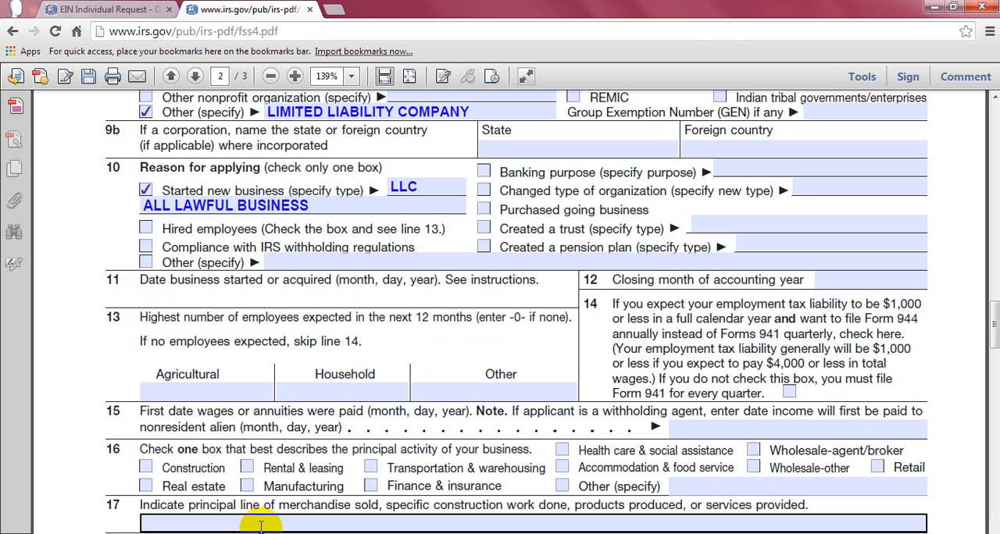
mouse_move(246, 533)
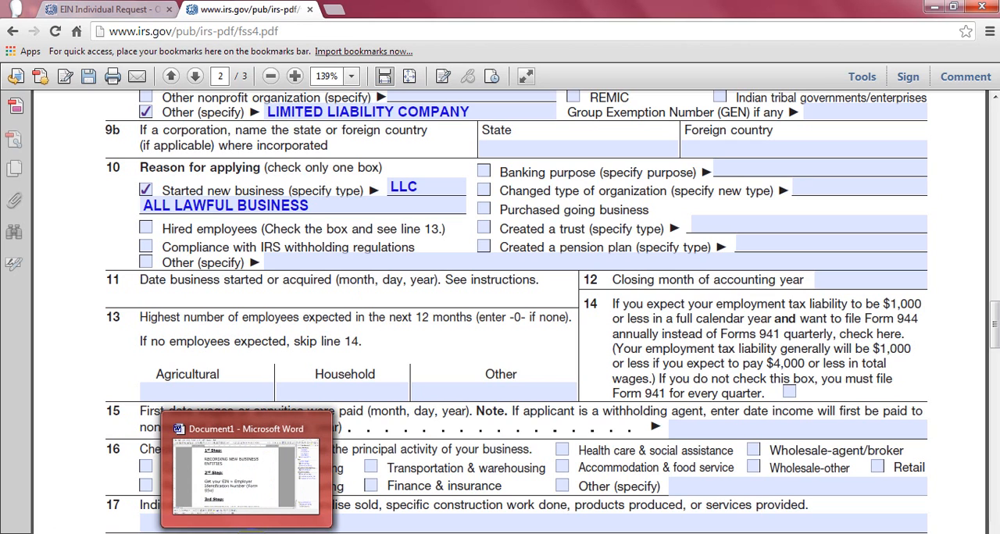
type("3/")
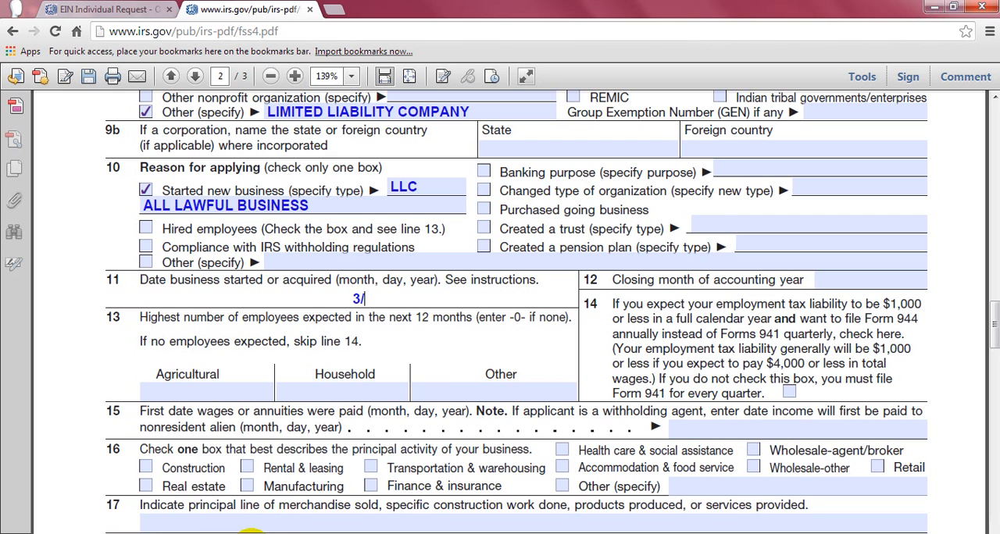
type("12/2014")
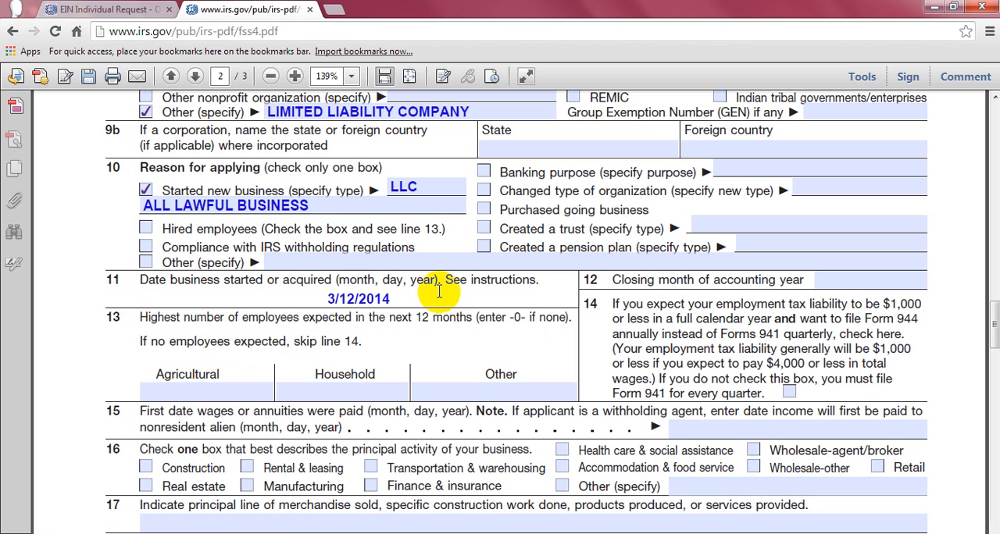
- Enter DECEMBER as the closing month of the accounting year on line 12
left_click(607, 284)
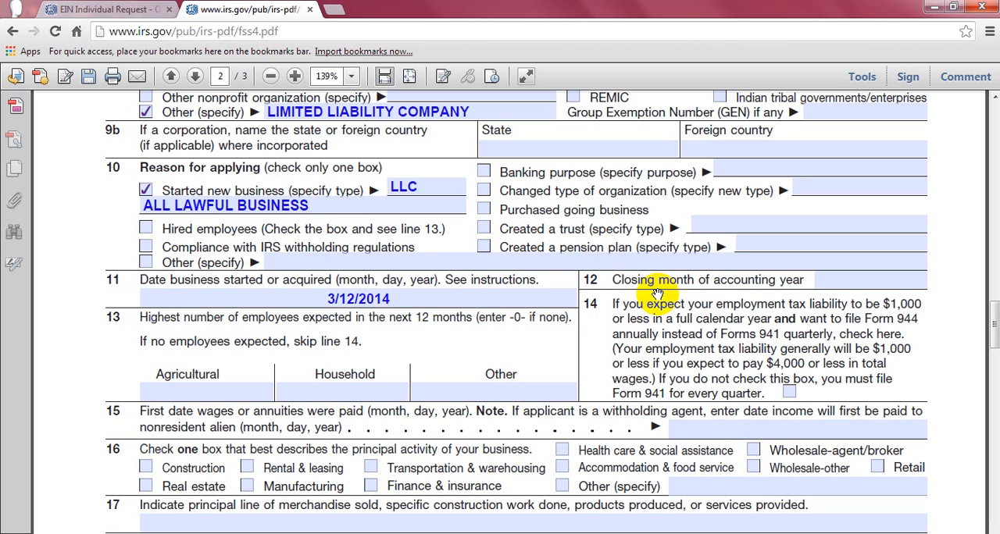
left_click(821, 283)
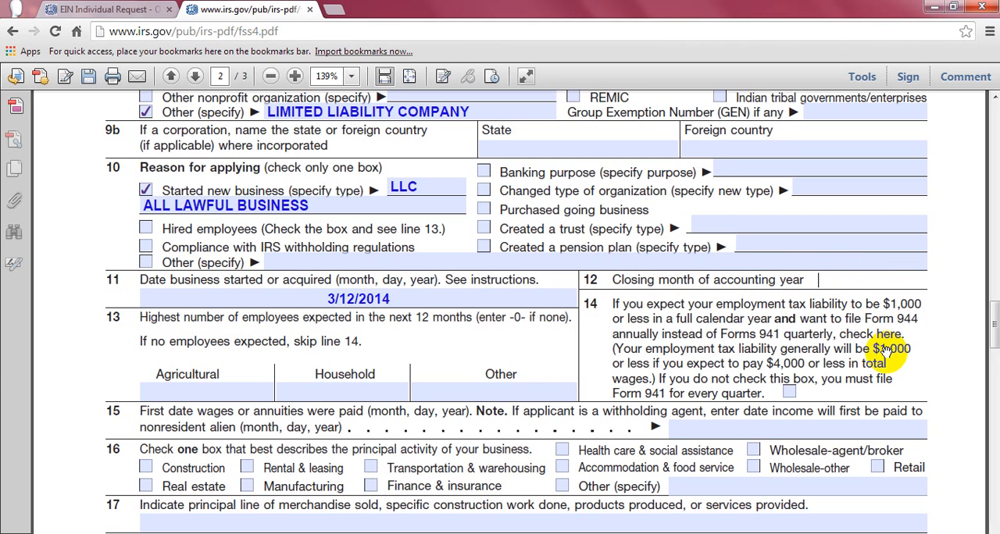
type("DECEMBER")
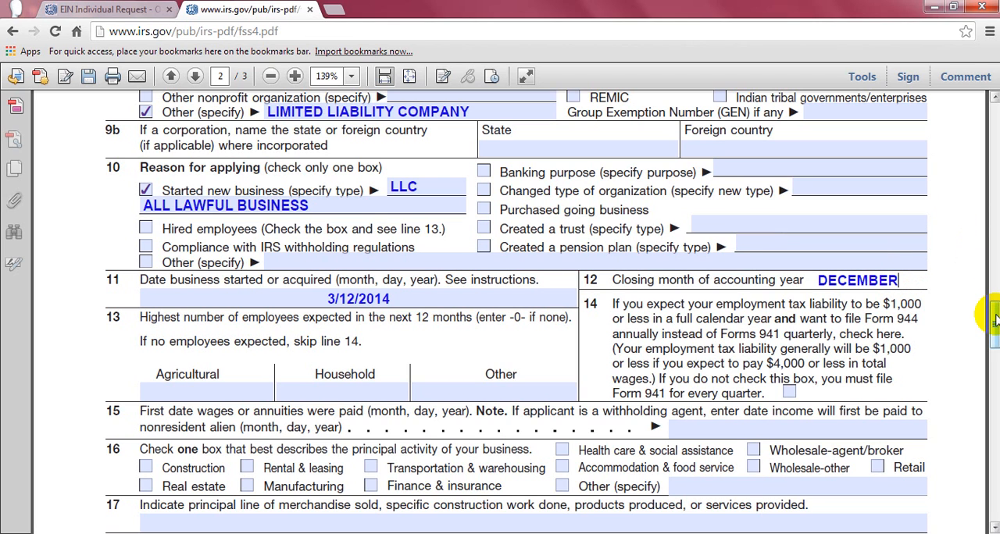
- Extend the expiring EIN Assistant session and return to the SS-4 form
left_click(995, 318)
left_click_drag(995, 318, 995, 320)
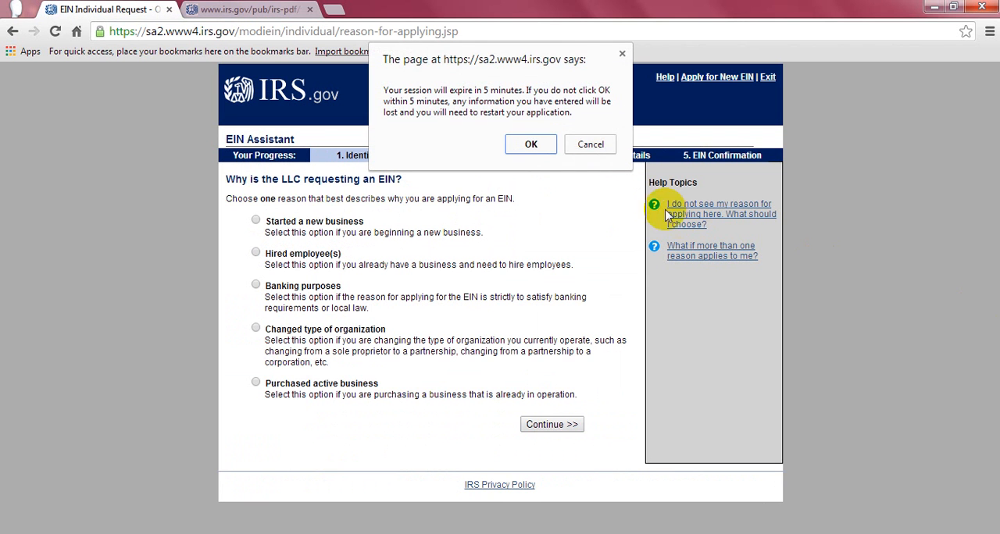
left_click(531, 143)
left_click(207, 9)
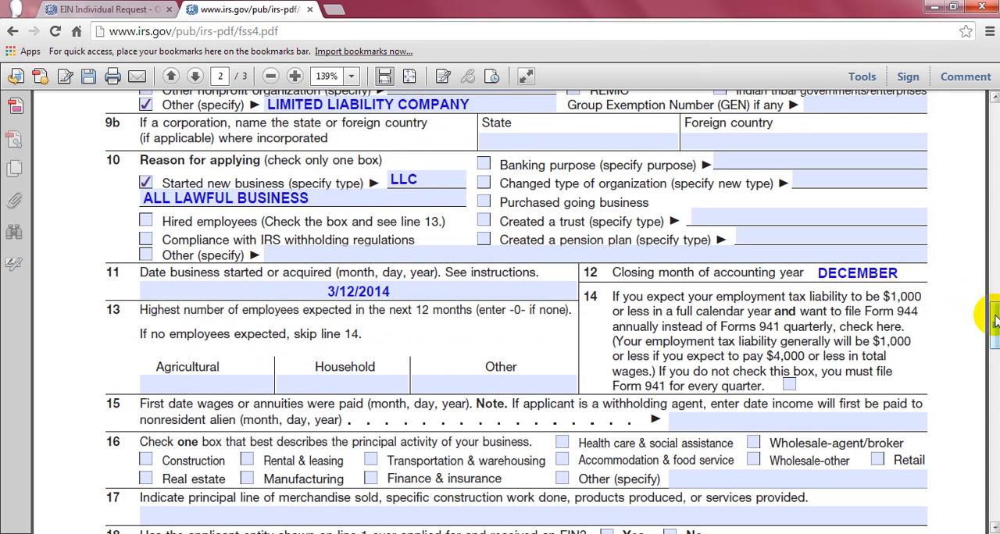
- Review the entries on the SS-4 form from its header and line 1 down to line 12
left_click_drag(993, 320, 994, 254)
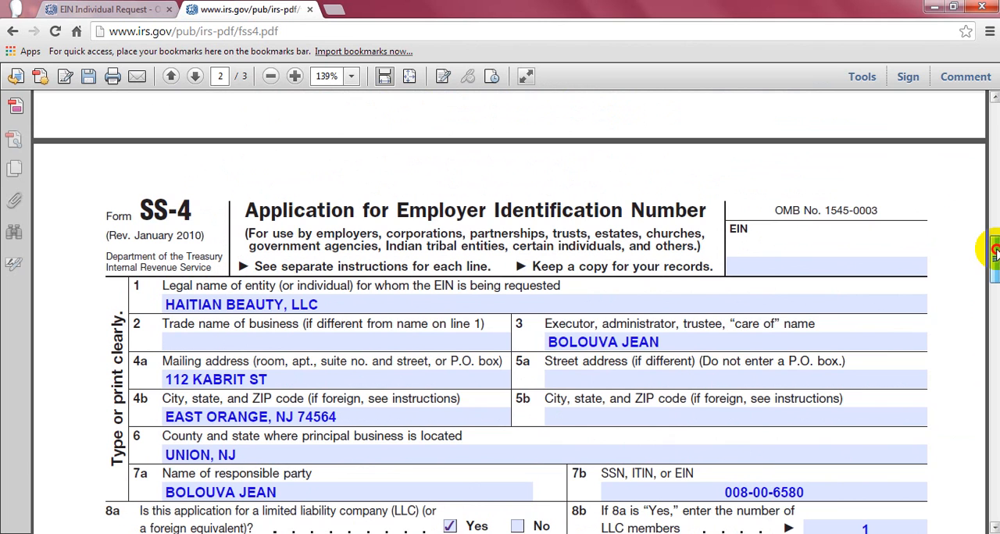
left_click_drag(994, 251, 993, 265)
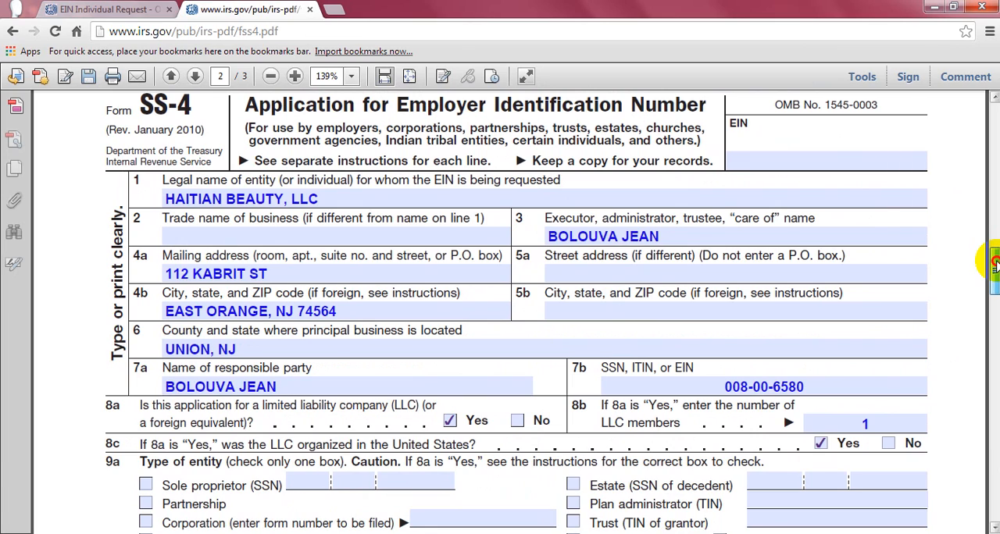
left_click_drag(993, 265, 993, 313)
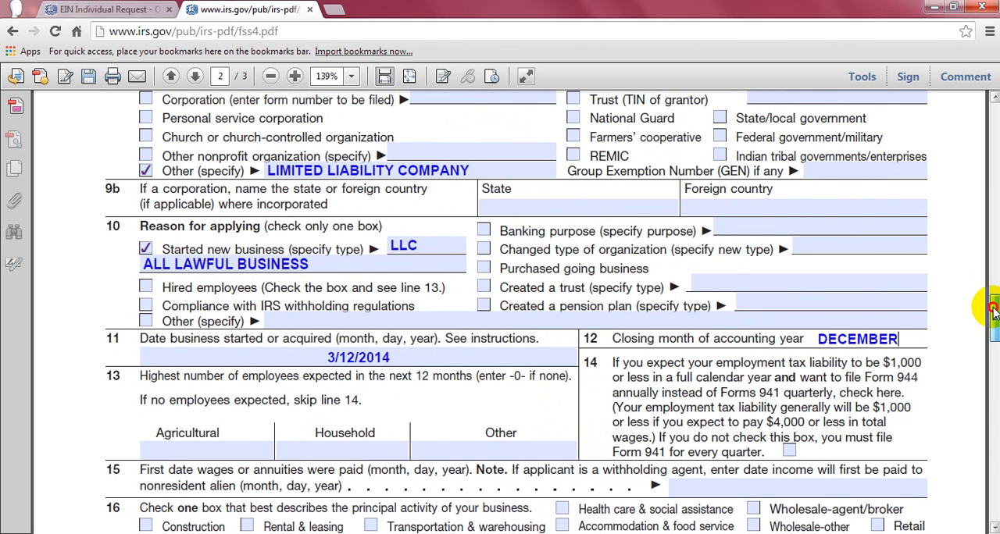
- Examine lines 13 to 16 of the SS-4 form, covering employees, first wage date and the principal business activity options including Other (specify)
left_click_drag(994, 314, 994, 321)
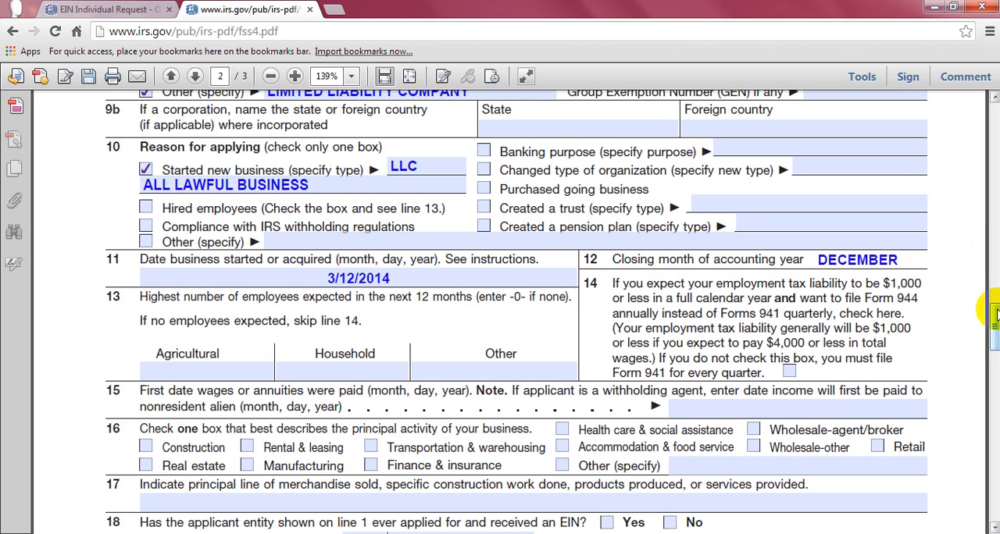
left_click_drag(997, 319, 997, 323)
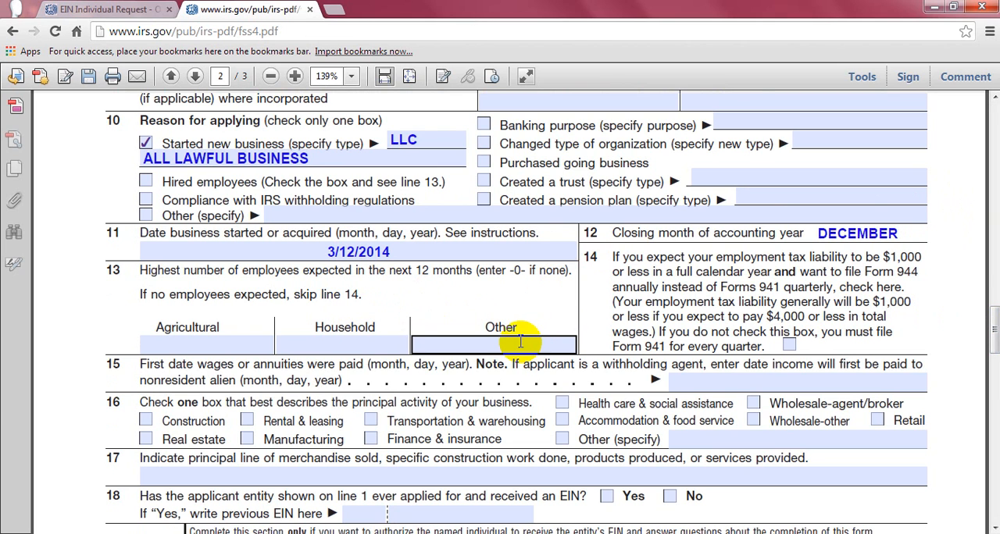
left_click_drag(995, 309, 995, 317)
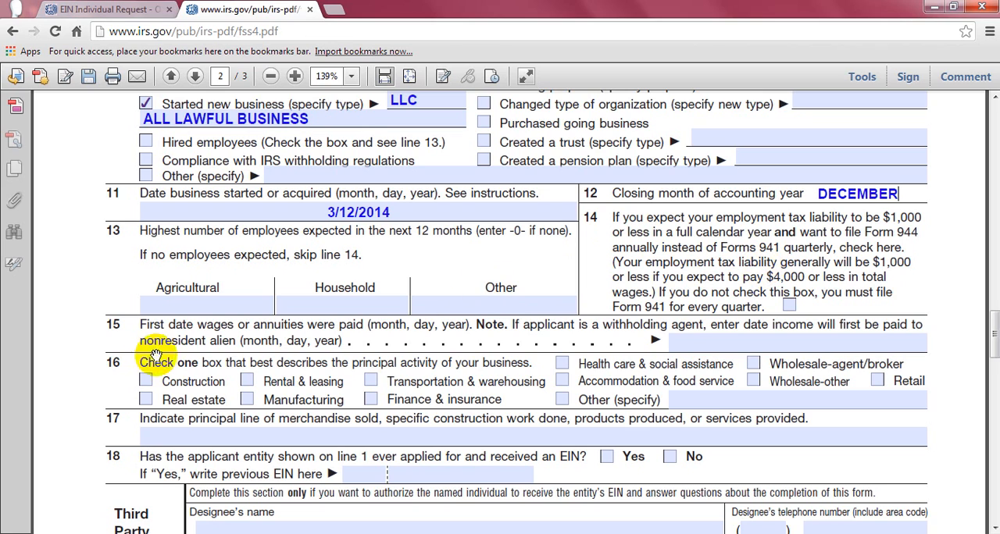
left_click_drag(995, 351, 993, 363)
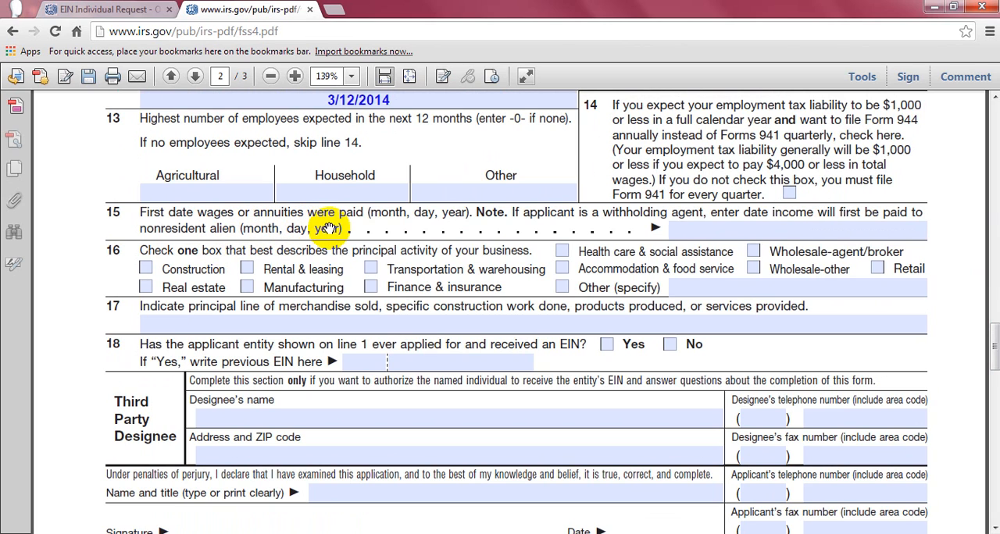
left_click(754, 227)
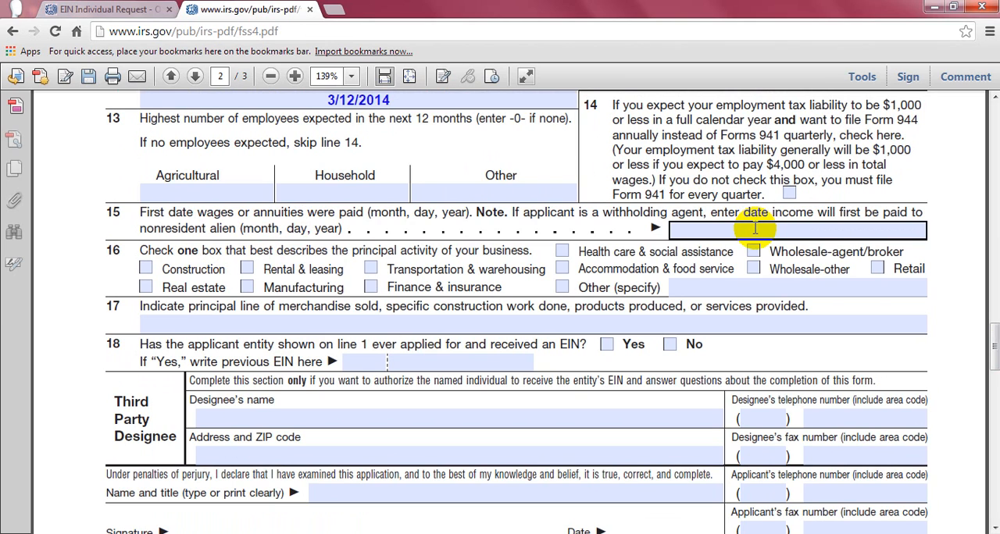
left_click(748, 229)
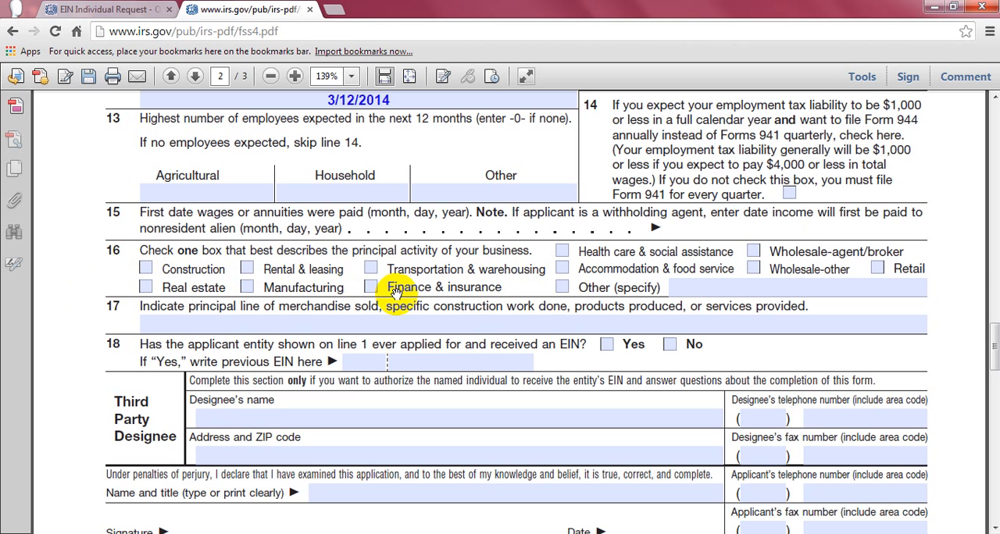
left_click(851, 288)
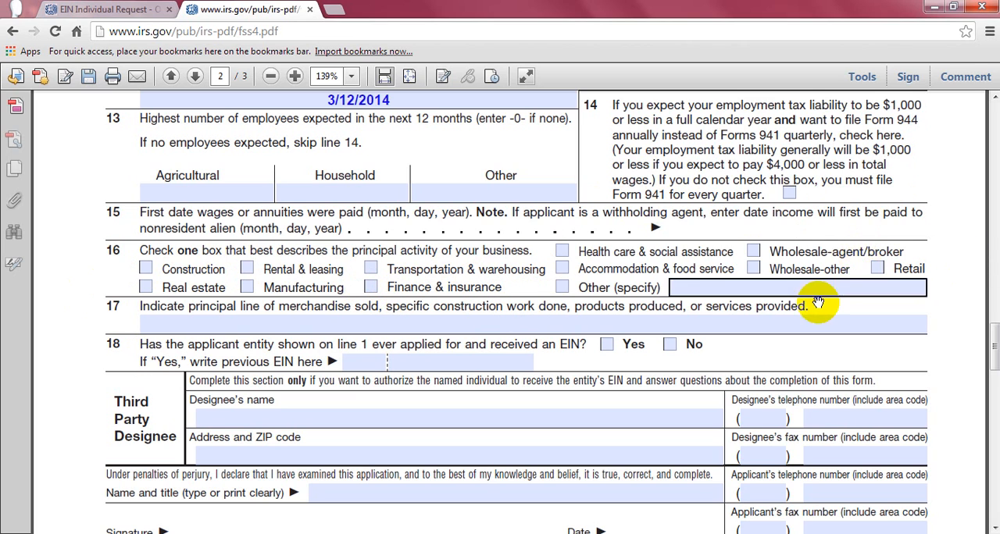
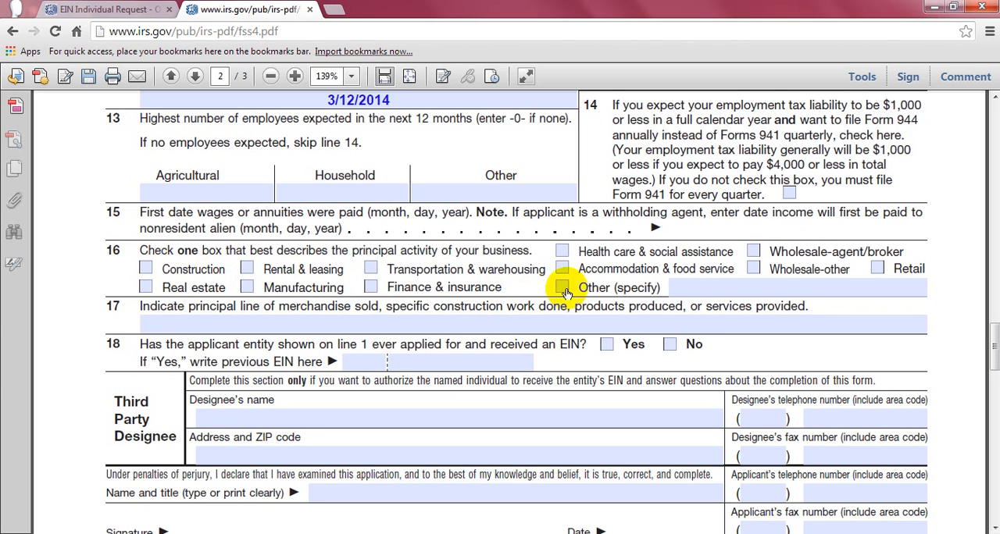
- Enter ONLINE STORAGE as the Other (specify) principal activity on line 16
left_click(699, 287)
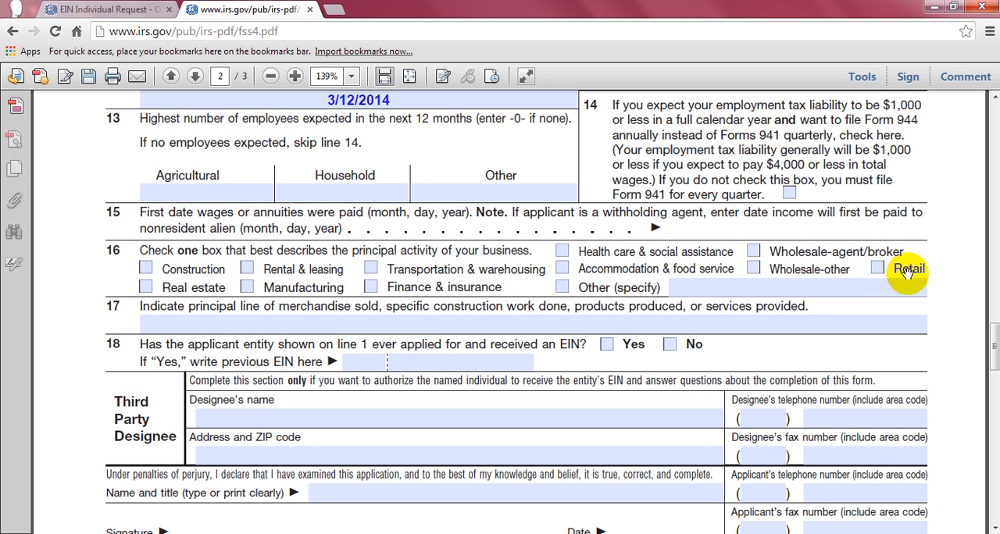
left_click(702, 287)
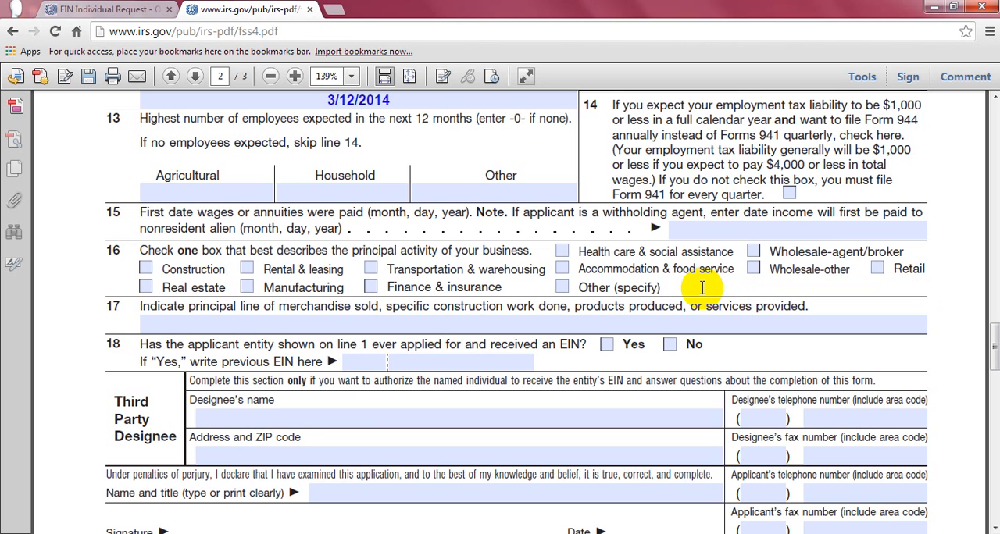
type("ONLINE")
key("BackSpace")
key("BackSpace")
key("BackSpace")
key("BackSpace")
key("BackSpace")
key("BackSpace")
type("ONLINE")
key("BackSpace")
key("BackSpace")
key("BackSpace")
key("BackSpace")
key("BackSpace")
key("BackSpace")
type("STORAGE")
key("BackSpace")
key("BackSpace")
key("BackSpace")
type("ONLINE STORAGE")
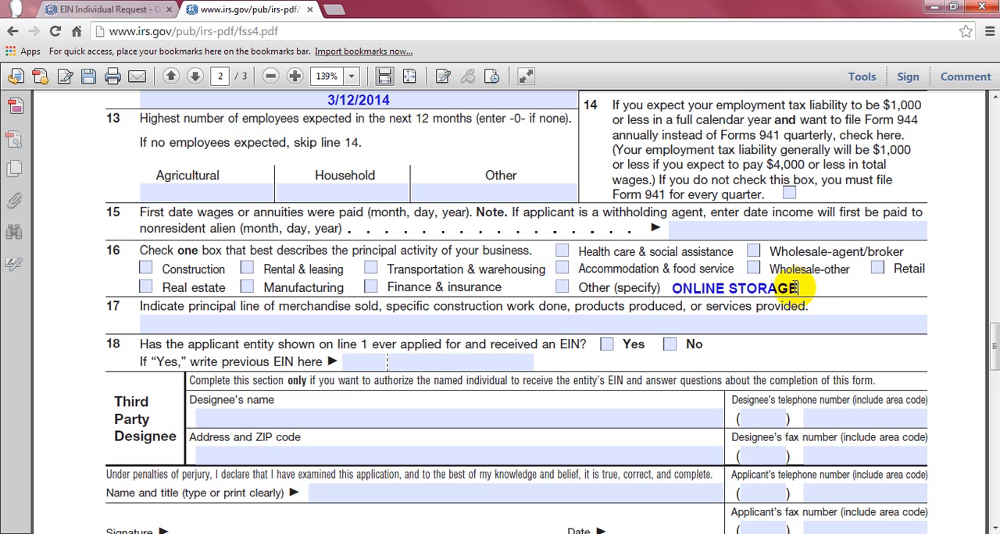
- Try OLINE STORAGE PROVIDER as the wording for the Other (specify) activity on line 16
left_click_drag(797, 288, 670, 283)
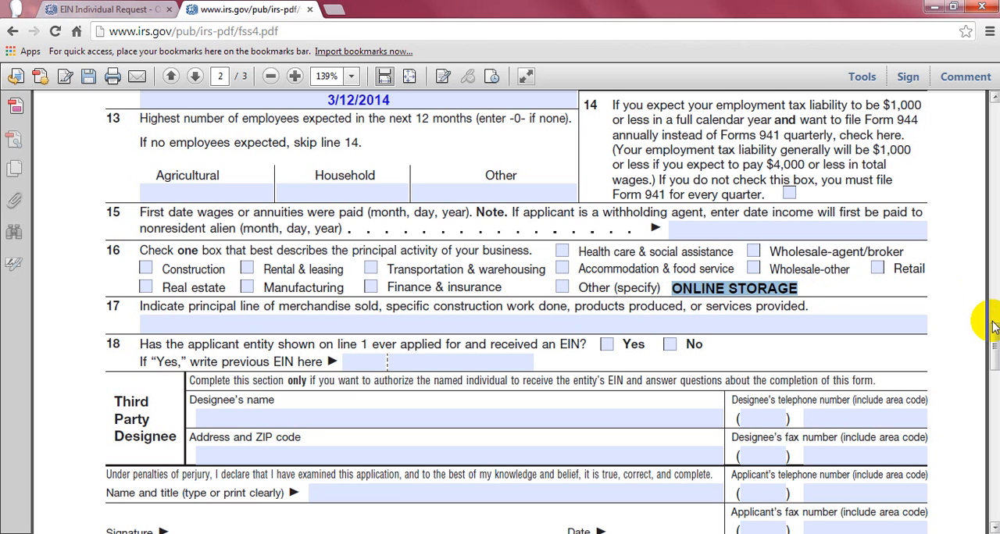
type("OL")
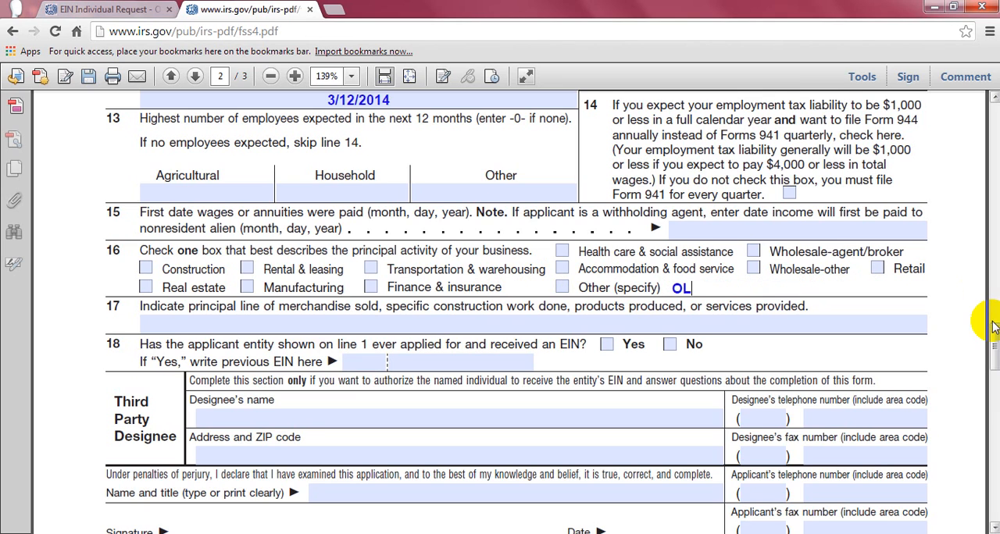
type("INE STORAG")
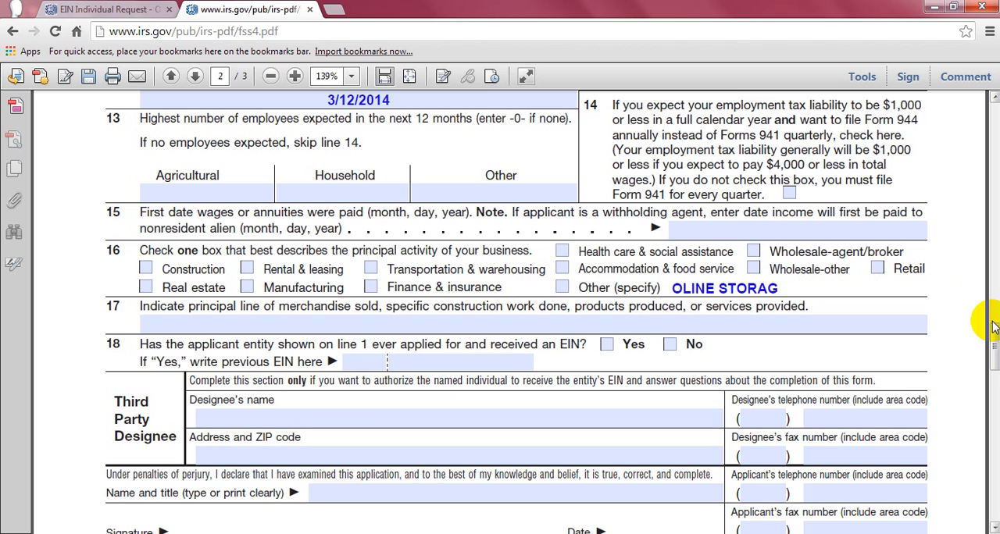
type("E PROVIDER")
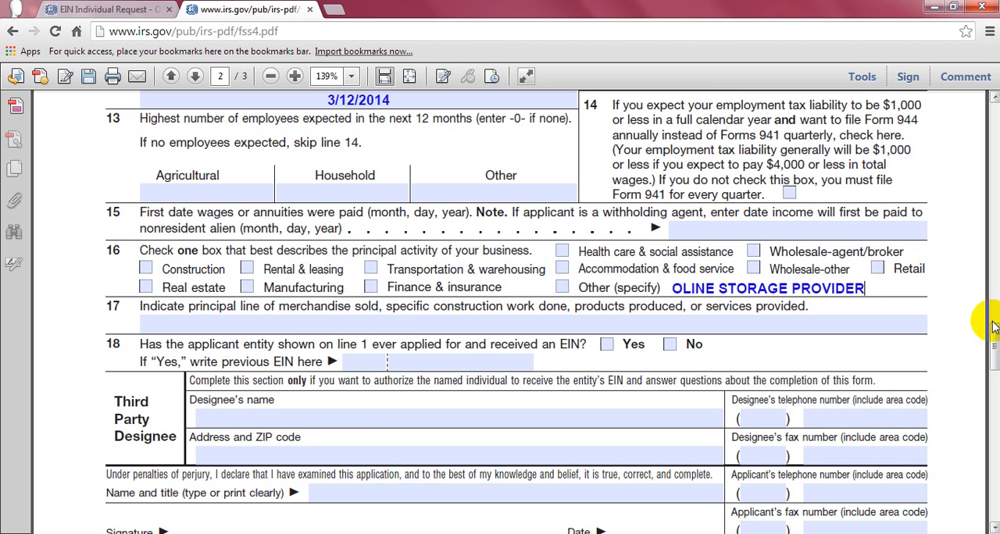
key("BackSpace")
key("BackSpace")
key("BackSpace")
key("BackSpace")
key("BackSpace")
key("BackSpace")
key("BackSpace")
key("BackSpace")
key("BackSpace")
key("BackSpace")
key("BackSpace")
key("BackSpace")
key("BackSpace")
key("BackSpace")
key("BackSpace")
key("BackSpace")
key("BackSpace")
key("BackSpace")
key("BackSpace")
key("BackSpace")
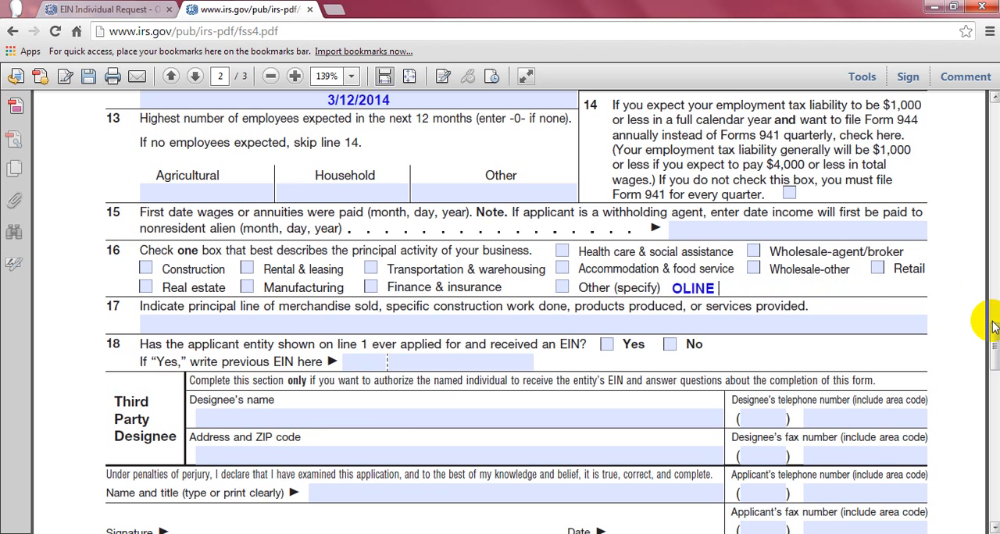
- Try OLINE BUSINESS and STORAGE as alternative wordings for the Other (specify) activity on line 16
type("SEVER")
key("BackSpace")
key("BackSpace")
key("BackSpace")
key("BackSpace")
key("BackSpace")
type("OLINE BUSINESS")
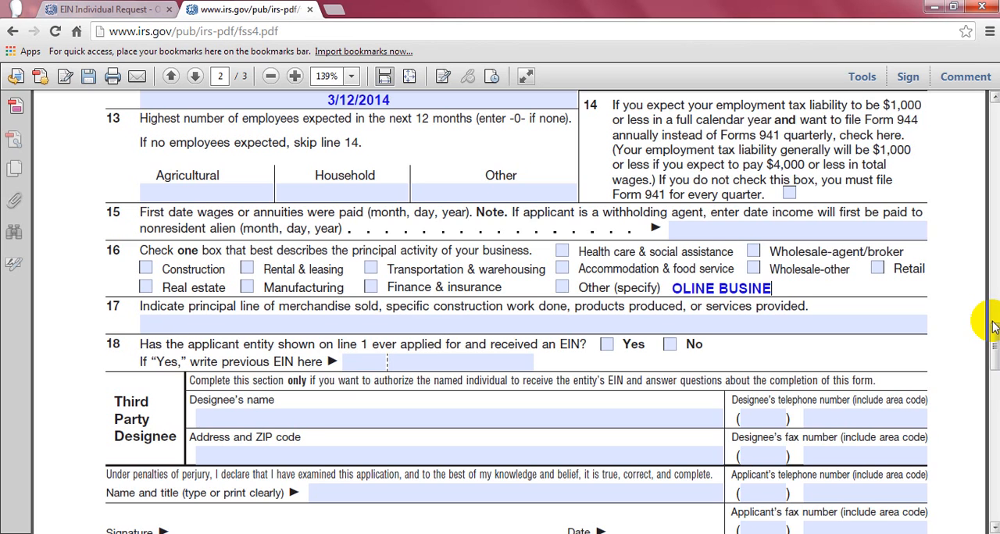
key("BackSpace")
key("BackSpace")
key("BackSpace")
key("BackSpace")
key("BackSpace")
key("BackSpace")
key("BackSpace")
key("BackSpace")
key("BackSpace")
key("BackSpace")
key("BackSpace")
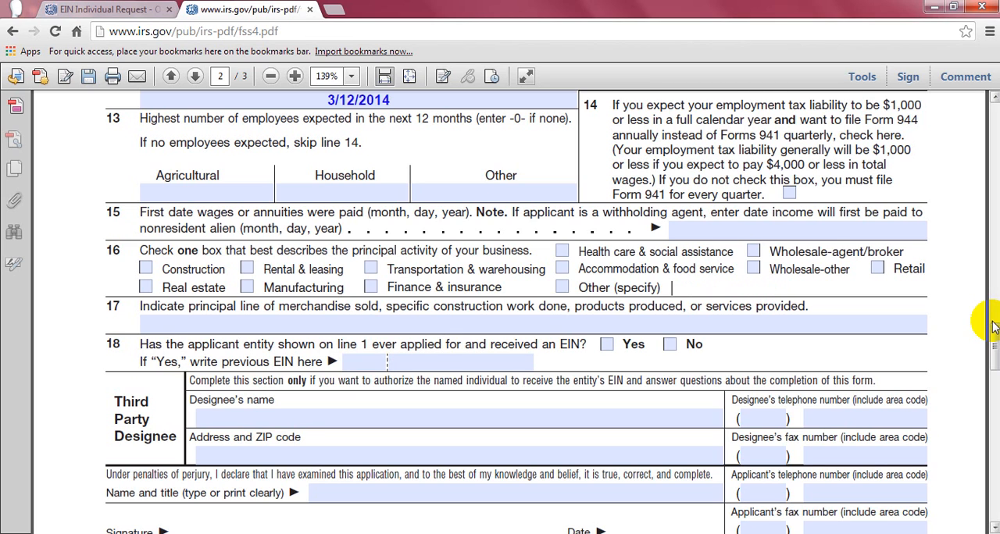
type("STORAGE")
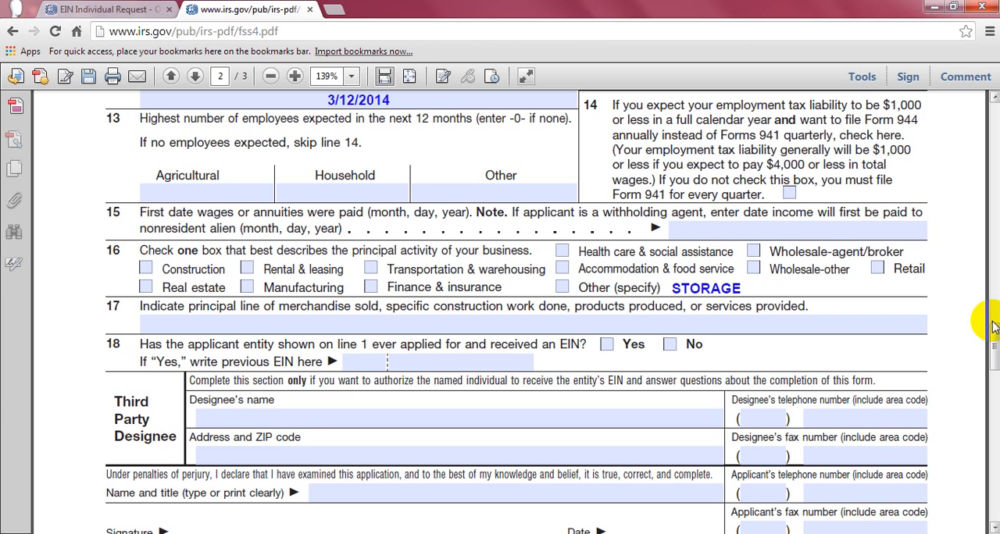
key("BackSpace")
key("BackSpace")
key("BackSpace")
key("BackSpace")
key("BackSpace")
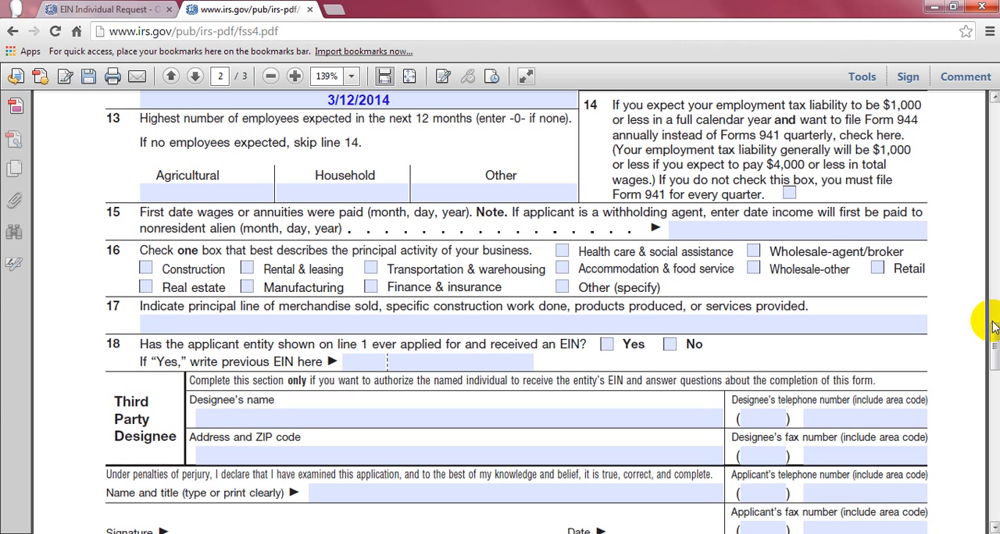
- Enter OLINE SERVER PROVIDER as the Other (specify) principal activity on line 16
type("SEVE")
key("BackSpace")
key("BackSpace")
type("VER PROVIDER")
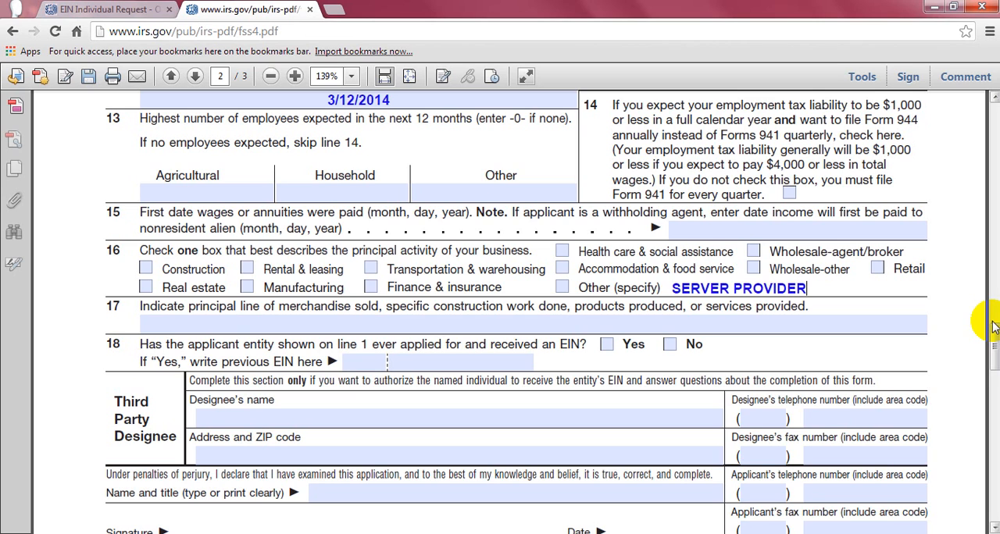
left_click(676, 289)
type("ONLINE")
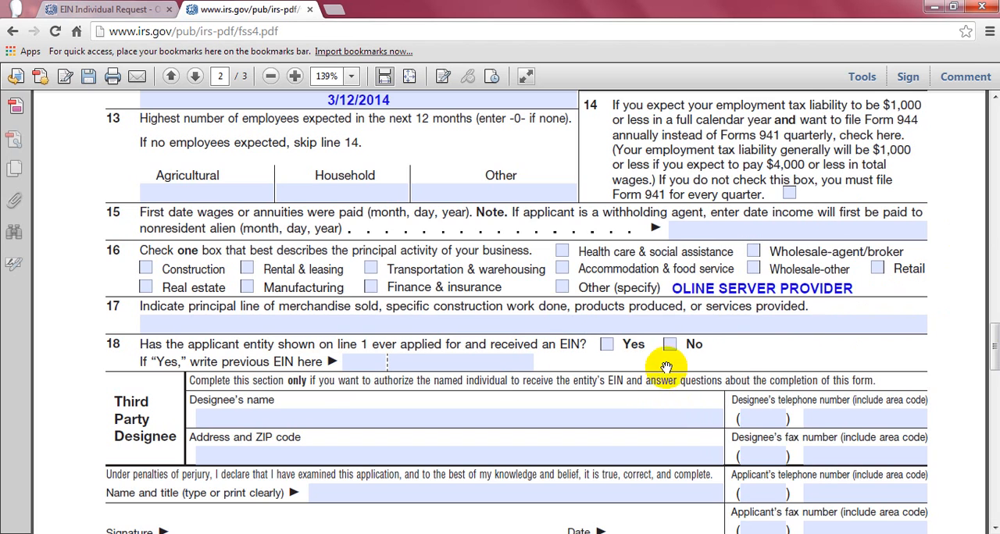
left_click(851, 287)
left_click_drag(851, 288, 673, 291)
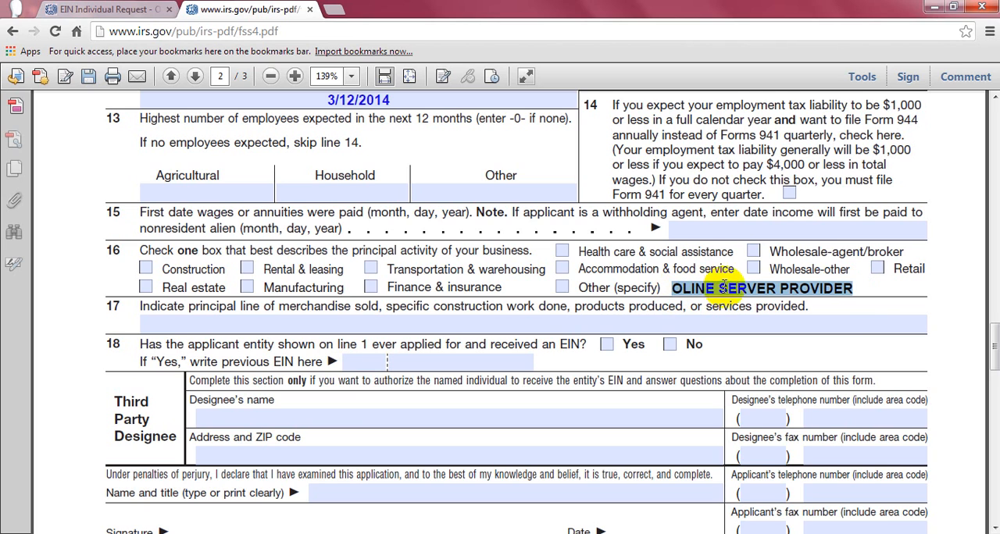
left_click(855, 288)
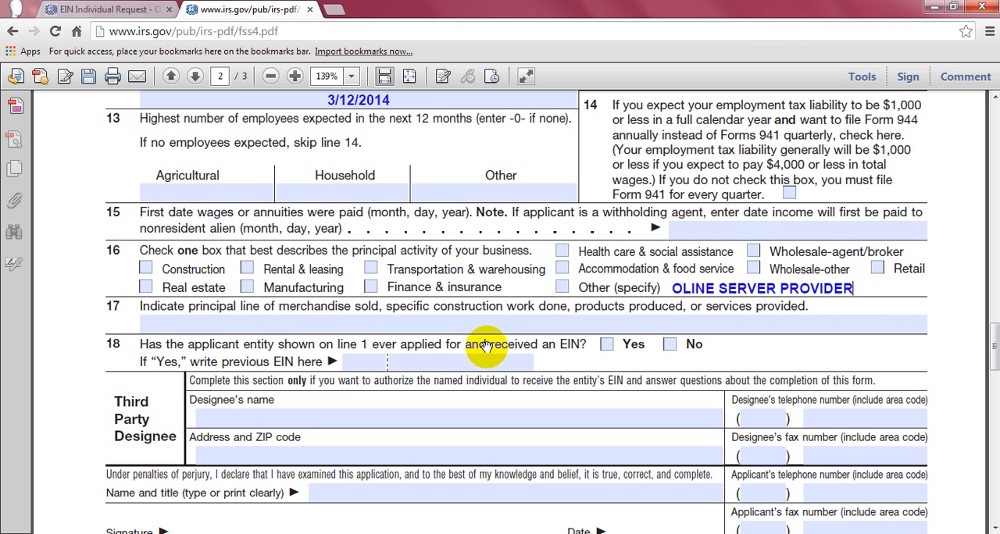
- Mark No on line 18 for whether the applicant entity ever applied for and received an EIN
left_click(660, 322)
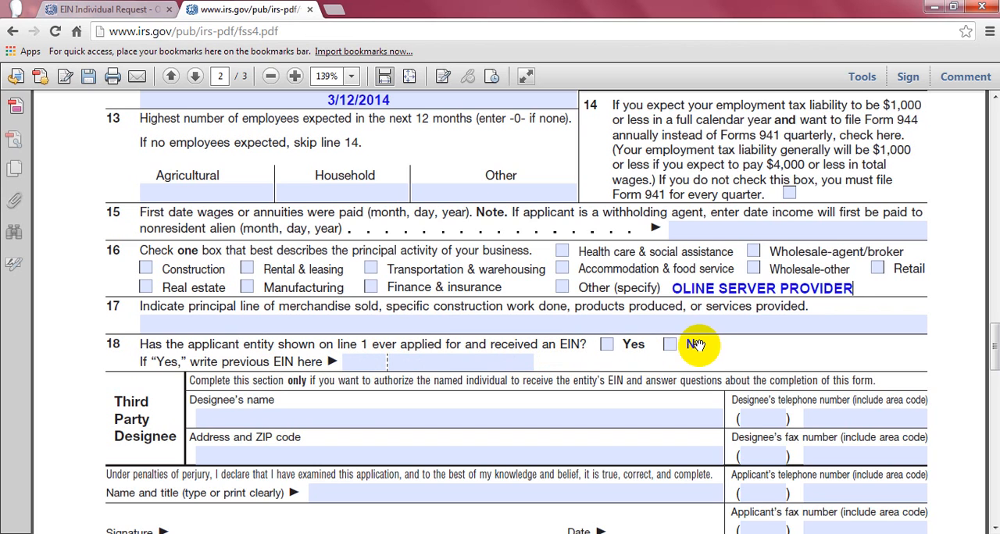
left_click(669, 345)
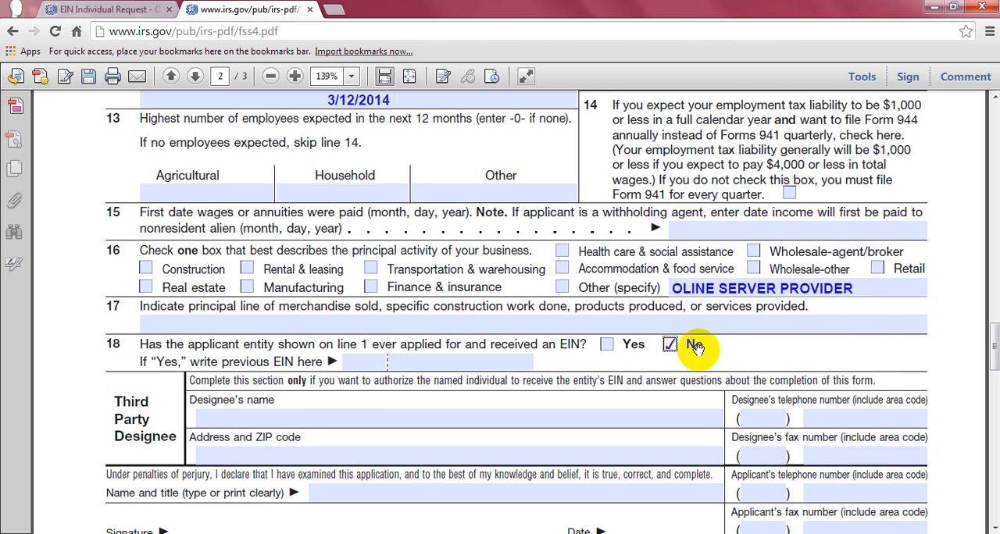
left_click(467, 361)
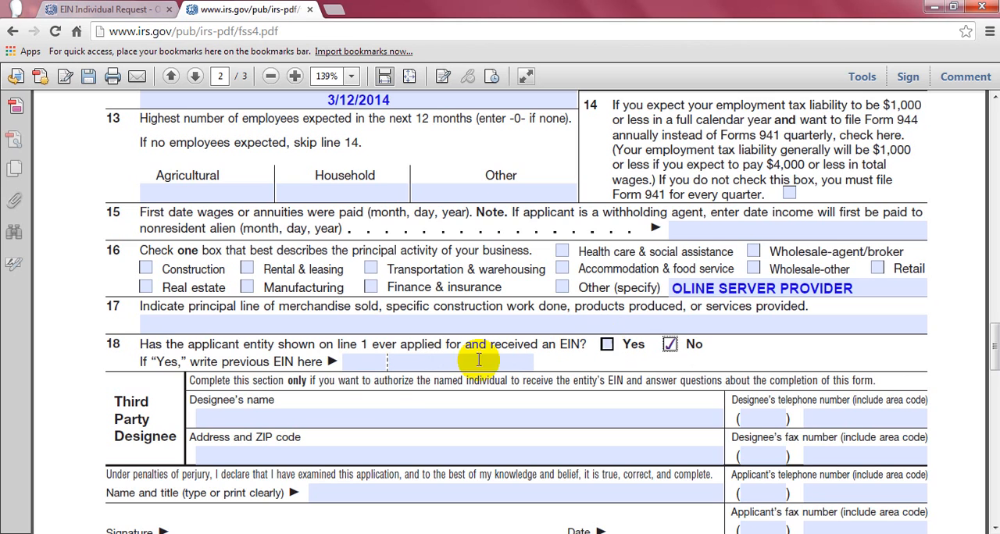
left_click(392, 361)
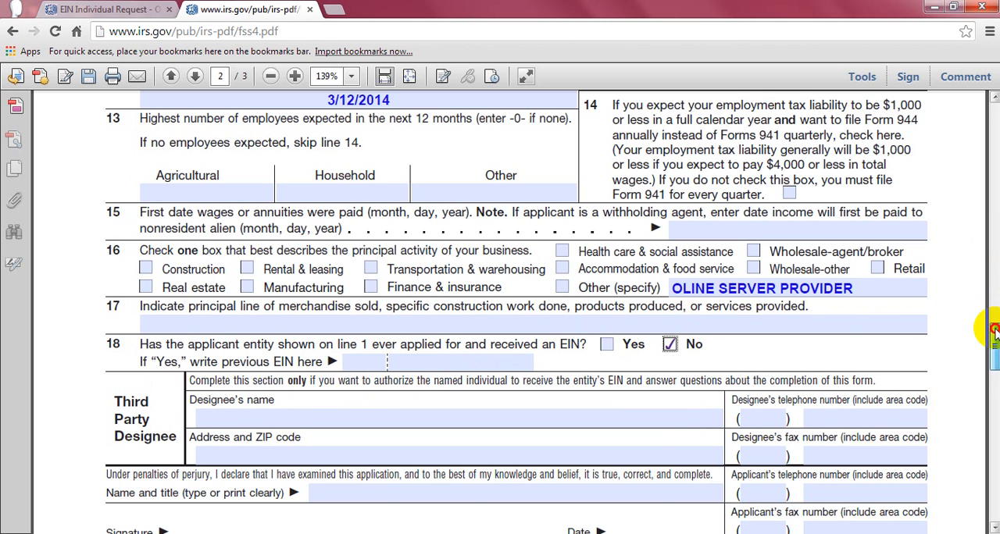
- Examine the Third Party Designee, name and title, and signature sections, and return to the start of the SS-4 document
left_click_drag(995, 327, 995, 346)
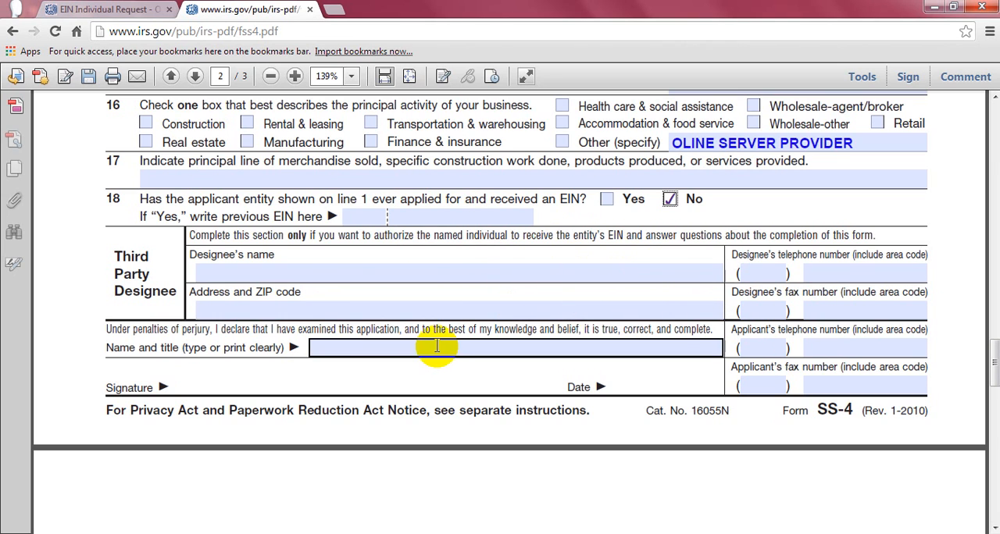
left_click(207, 387)
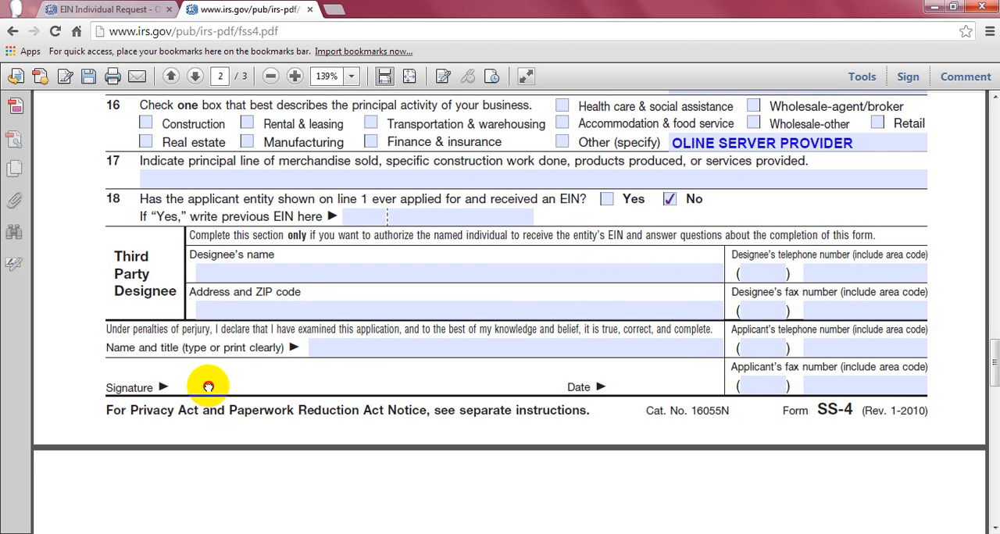
mouse_move(209, 386)
left_mouse_down()
mouse_move(252, 380)
mouse_move(356, 396)
left_mouse_up()
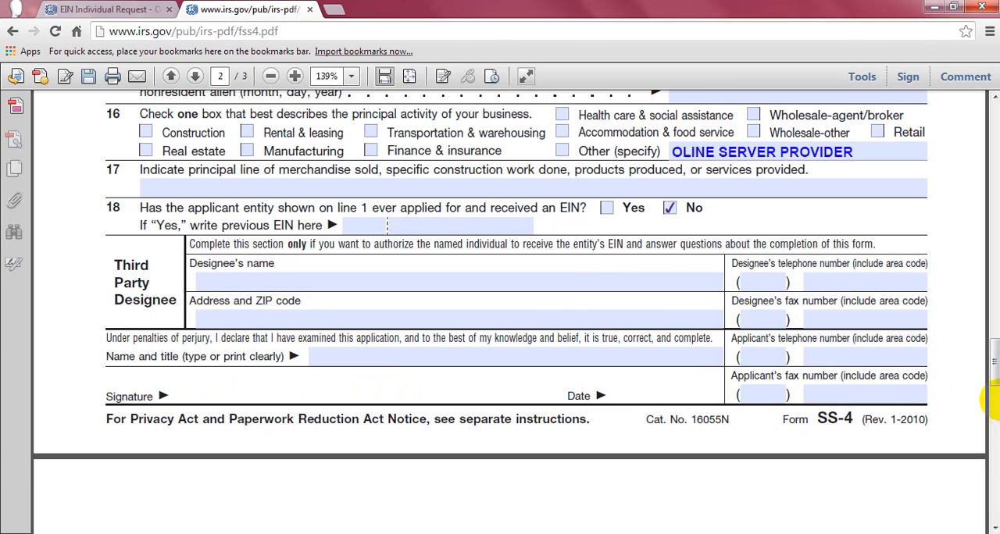
left_click_drag(993, 364, 989, 133)
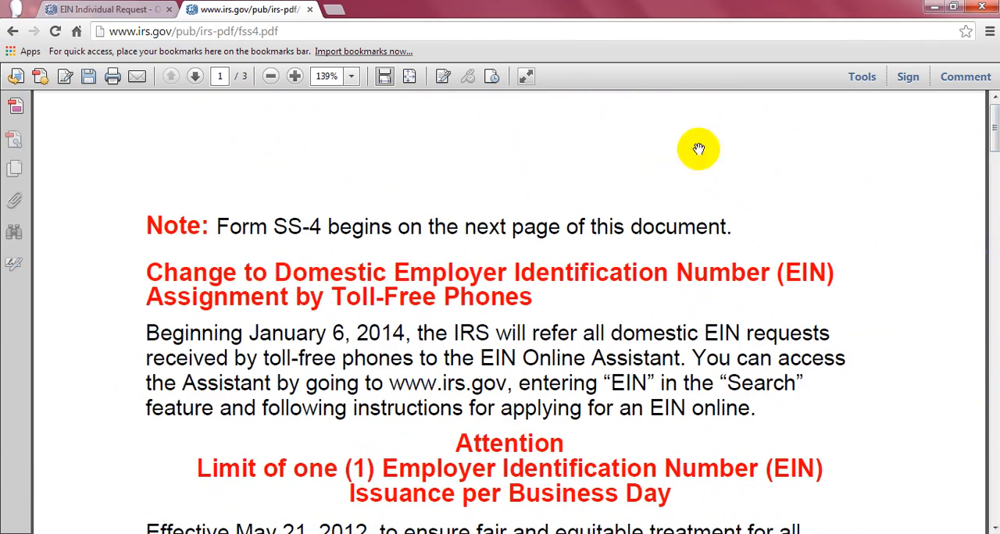
- Return to the EIN Assistant and try to submit Started a new business as the LLC's reason for requesting an EIN
left_click(128, 9)
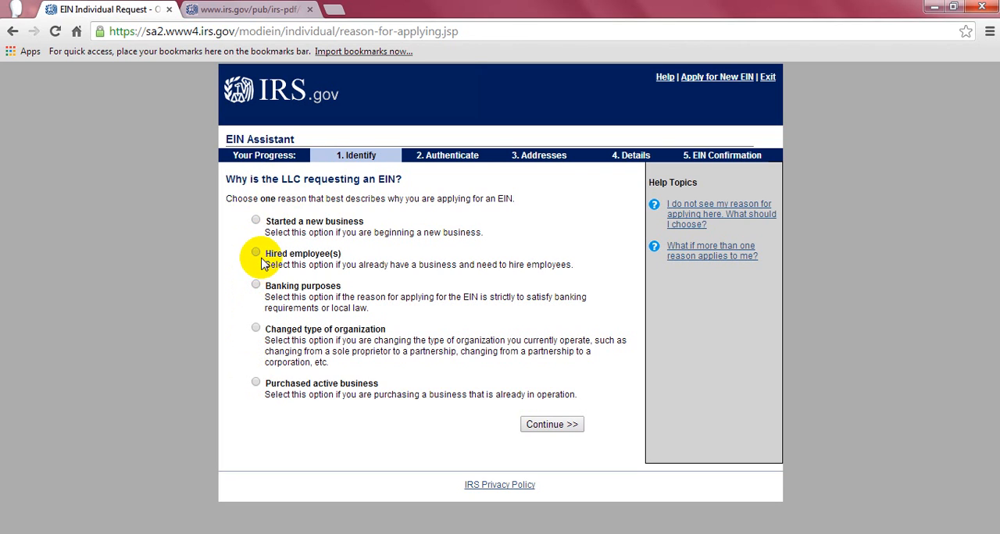
left_click(255, 219)
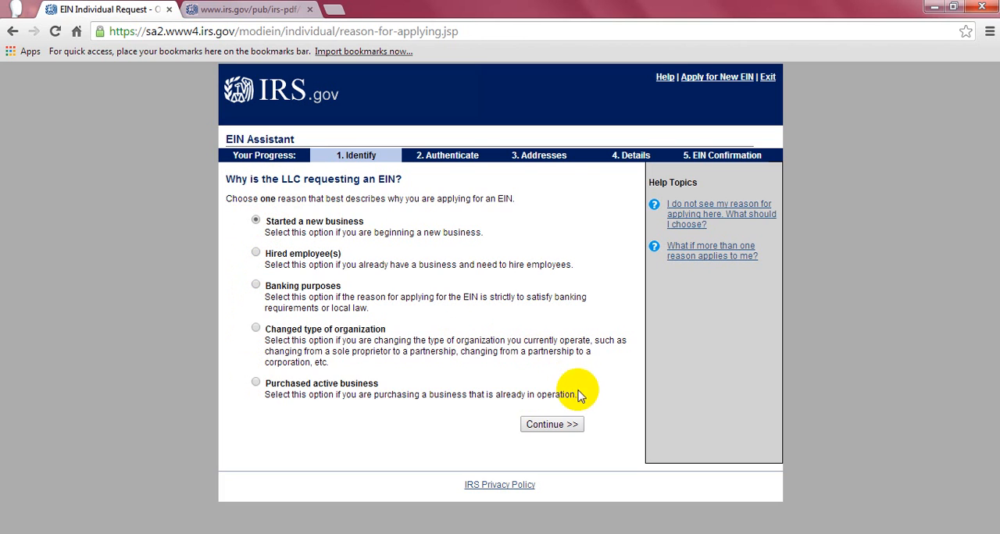
left_click(561, 425)
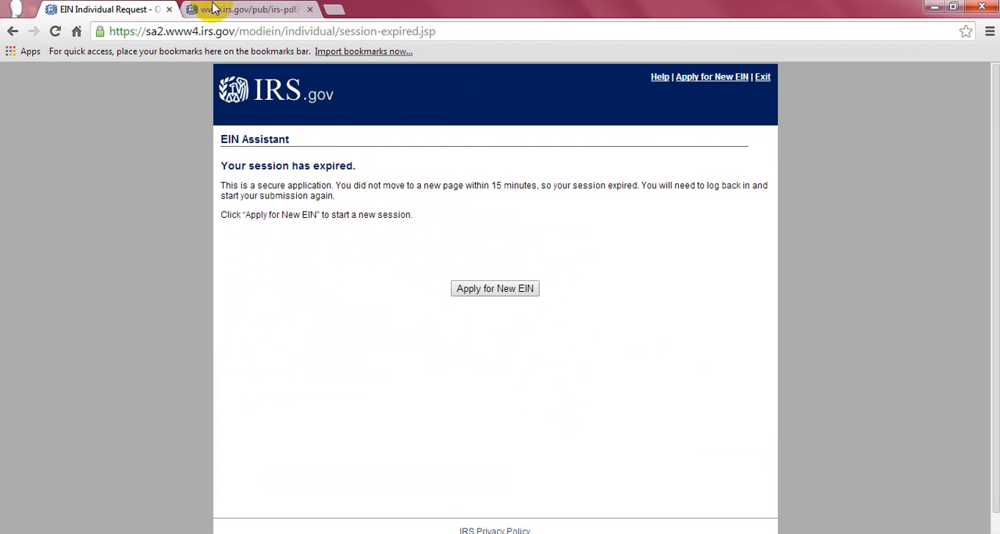
- Switch to the Word document and add a sample EIN on a new line below the number under ANNUAL REPORT
left_click(246, 533)
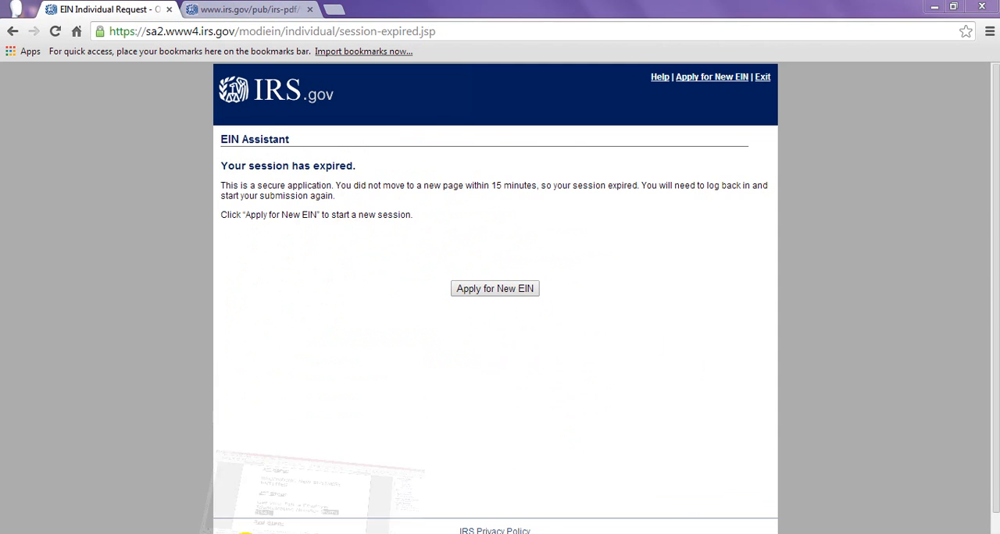
left_click_drag(844, 131, 857, 271)
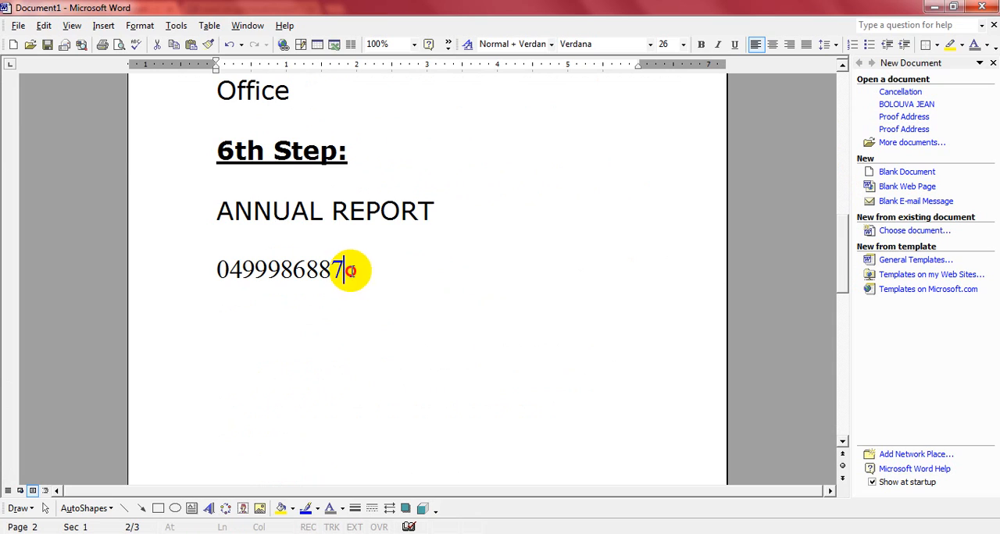
left_click(346, 272)
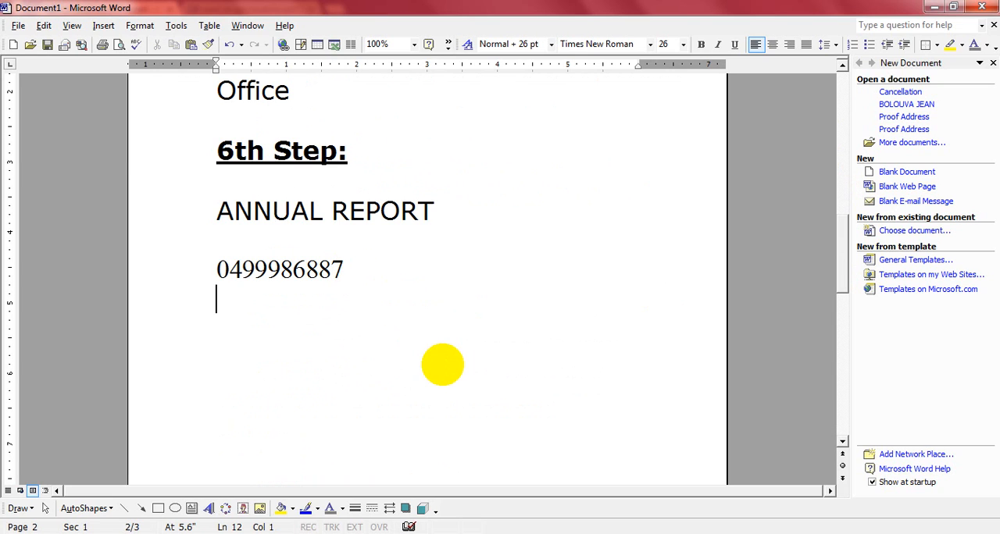
type("12-6")
type("893")
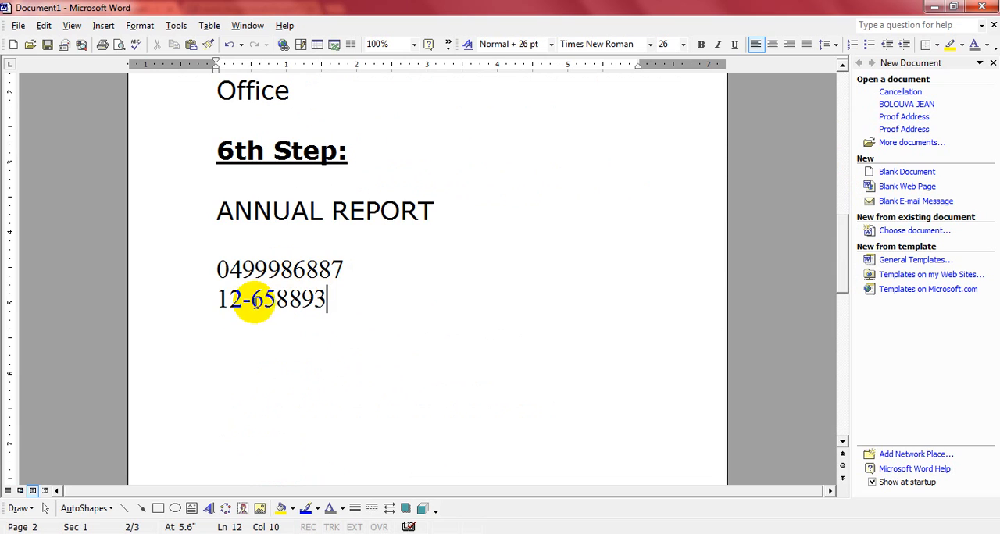
type("5")
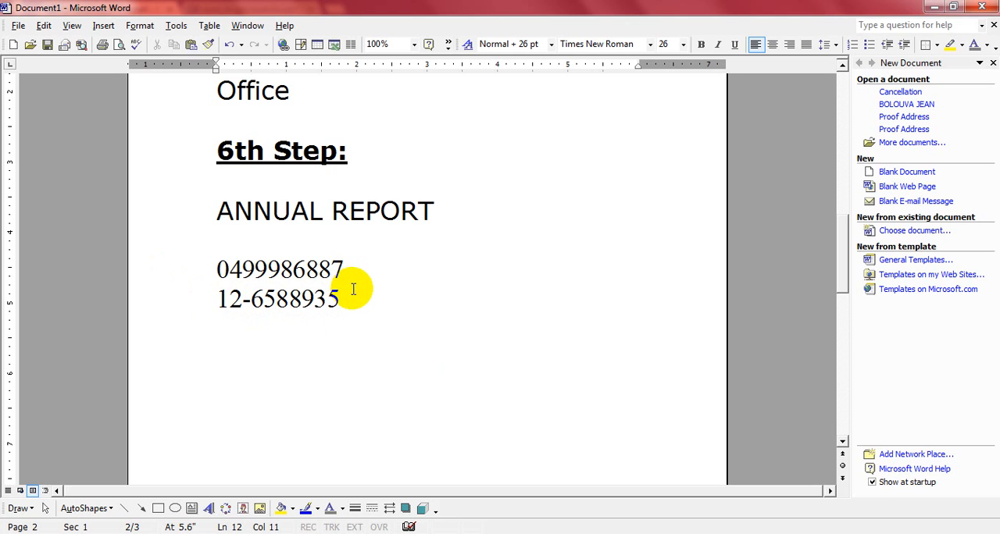
- Insert two blank lines between the ten-digit number and the sample EIN
left_click(352, 265)
key("Return")
key("Return")
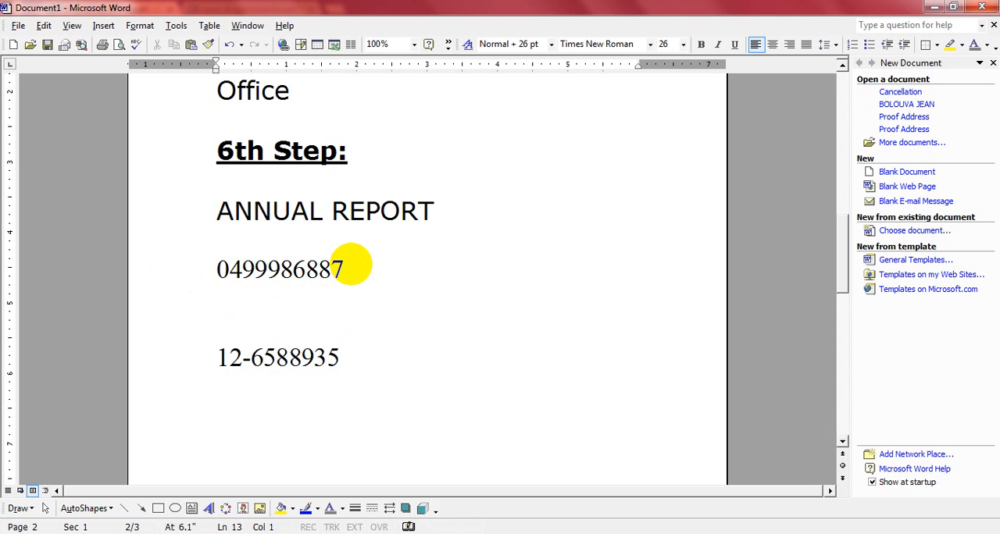
- Insert the label "LLC# " in front of the ten-digit number under ANNUAL REPORT
left_click(214, 262)
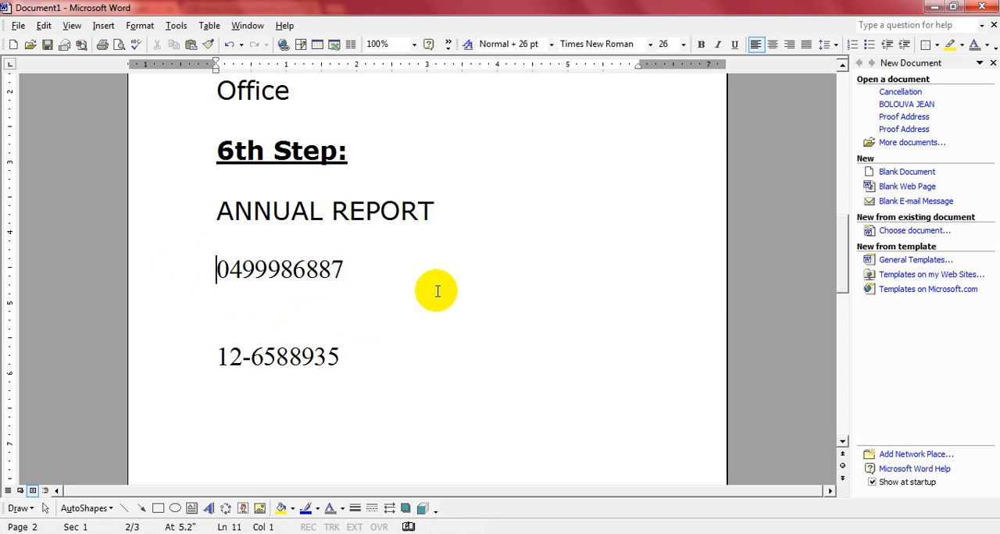
type("11")
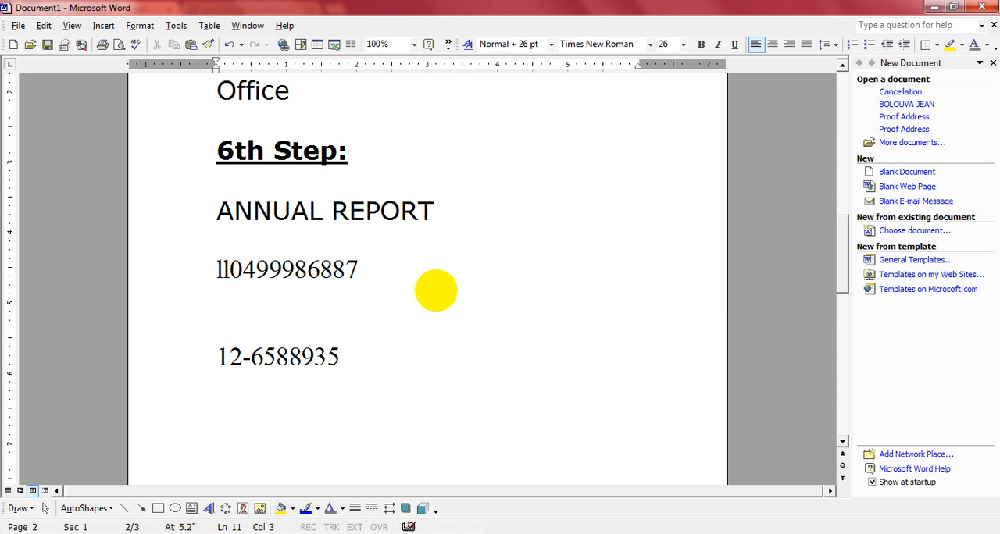
key("BackSpace")
key("BackSpace")
type("LL")
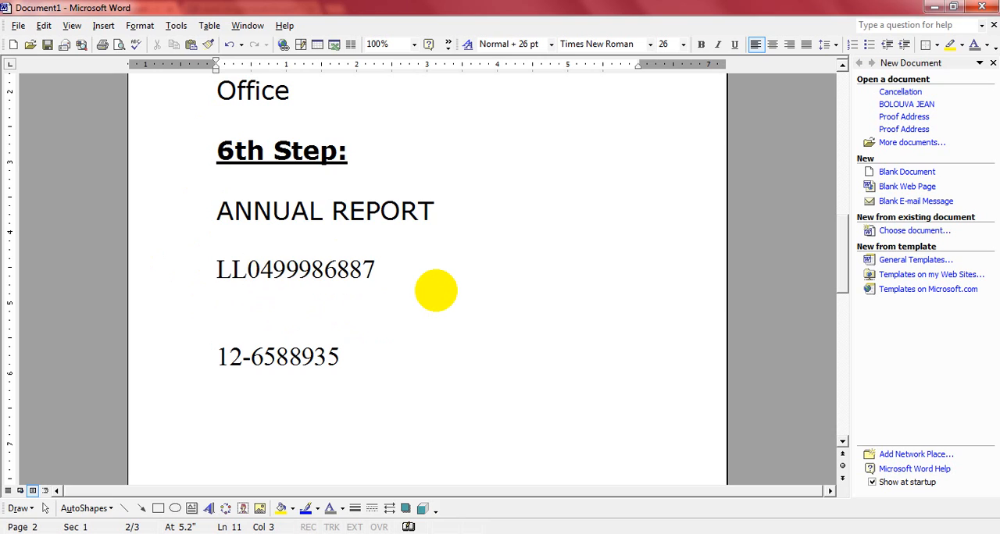
type("C")
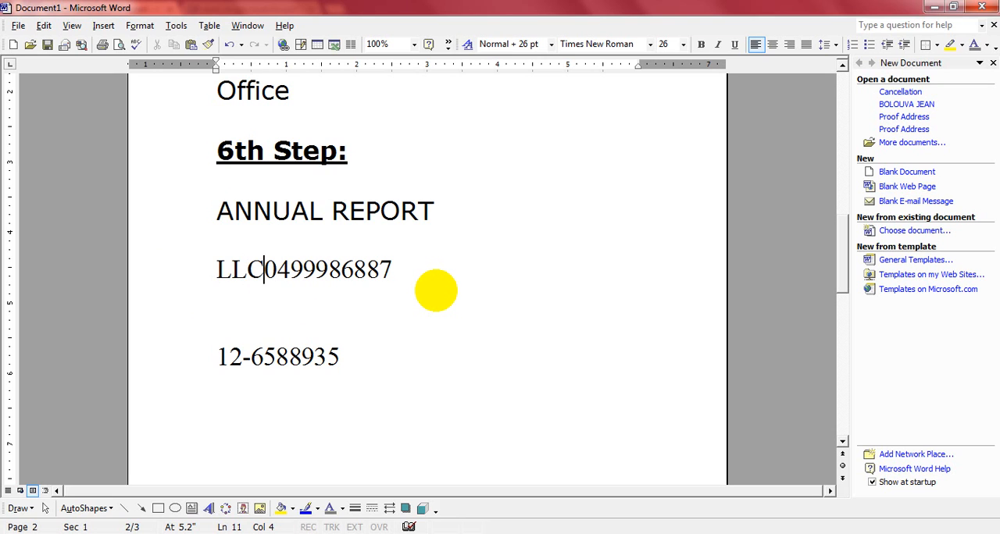
type("#")
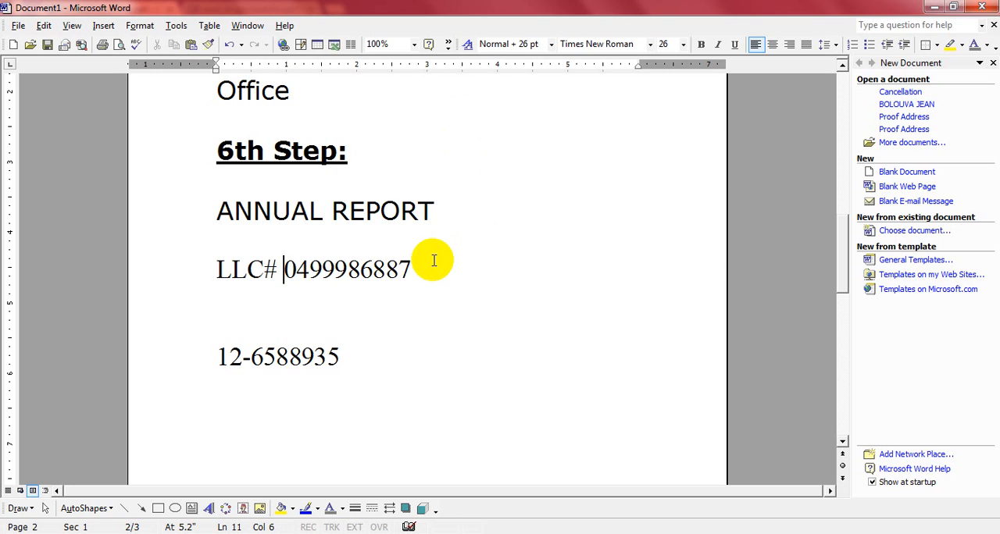
- Highlight the full LLC# line under ANNUAL REPORT for reference, and clear the selection
left_click_drag(417, 264, 188, 260)
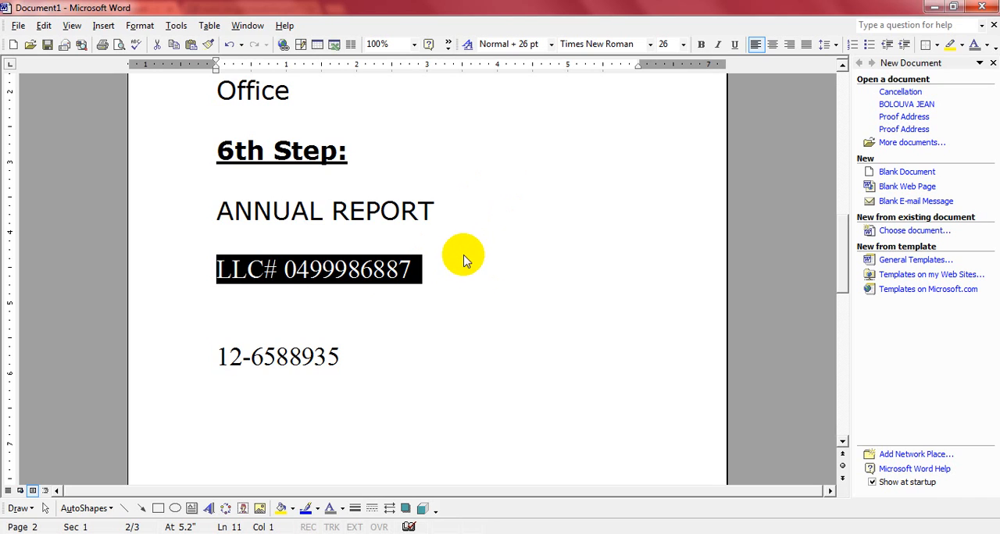
left_click(435, 264)
left_click_drag(435, 265, 226, 264)
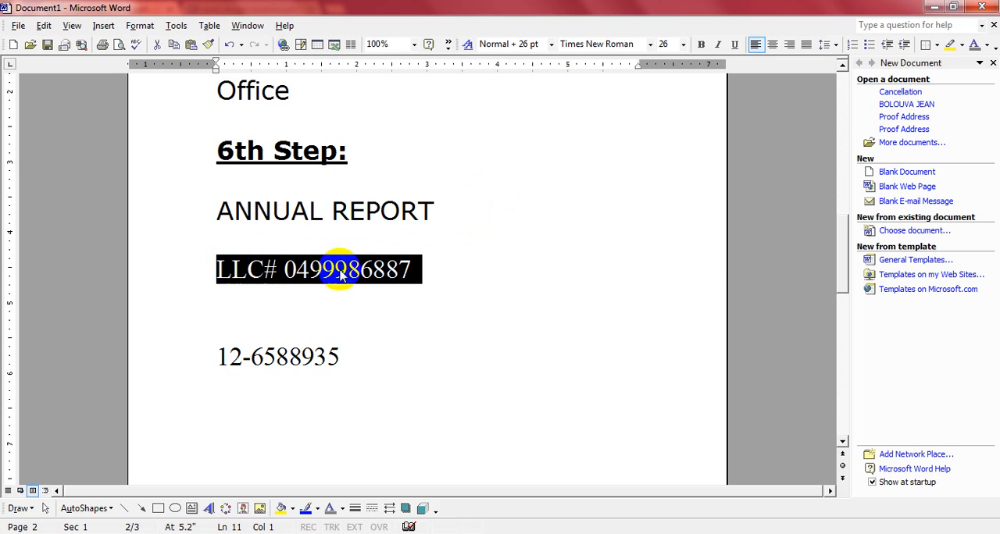
left_click(419, 273)
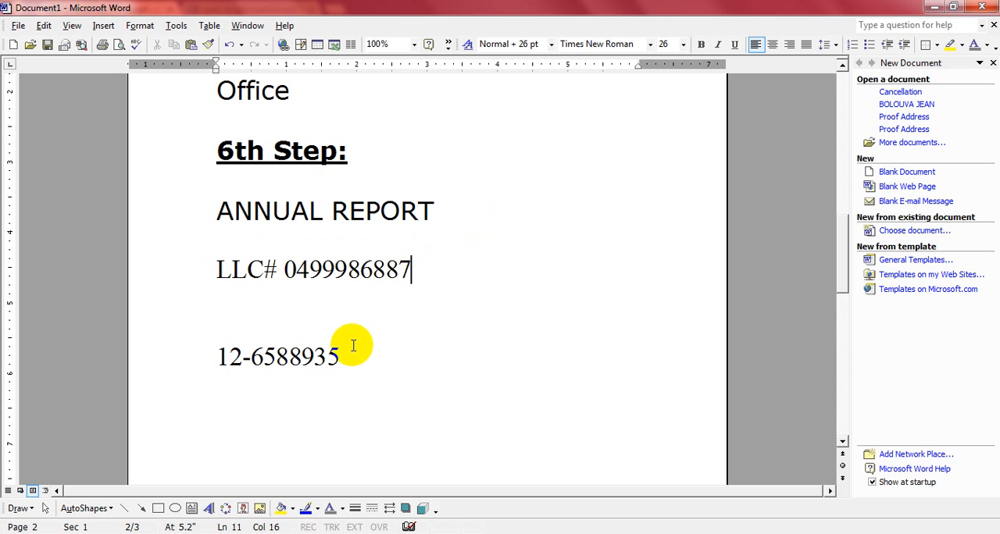
- Insert the label "EIN# " in front of the sample EIN below the LLC# line
left_click(212, 359)
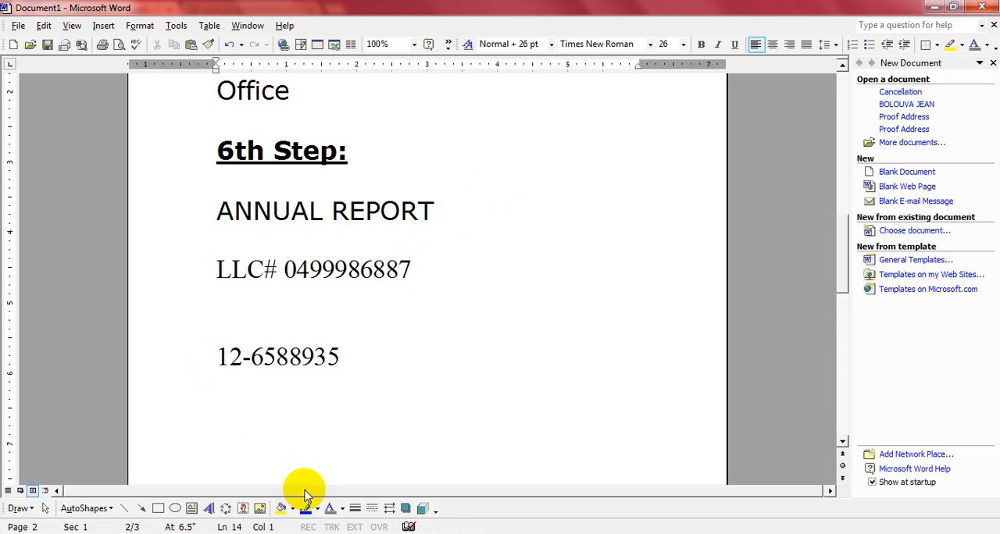
type("ein")
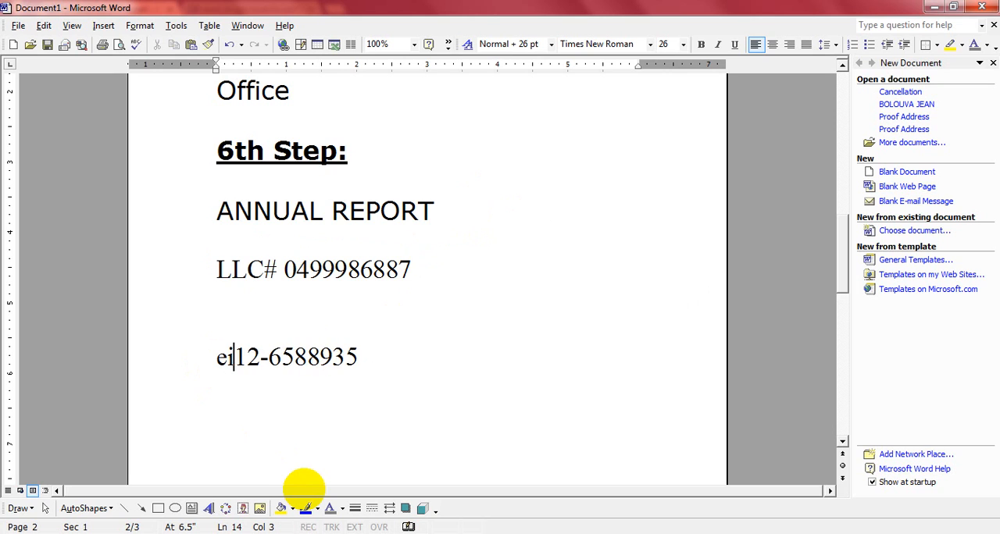
key("BackSpace")
key("BackSpace")
key("BackSpace")
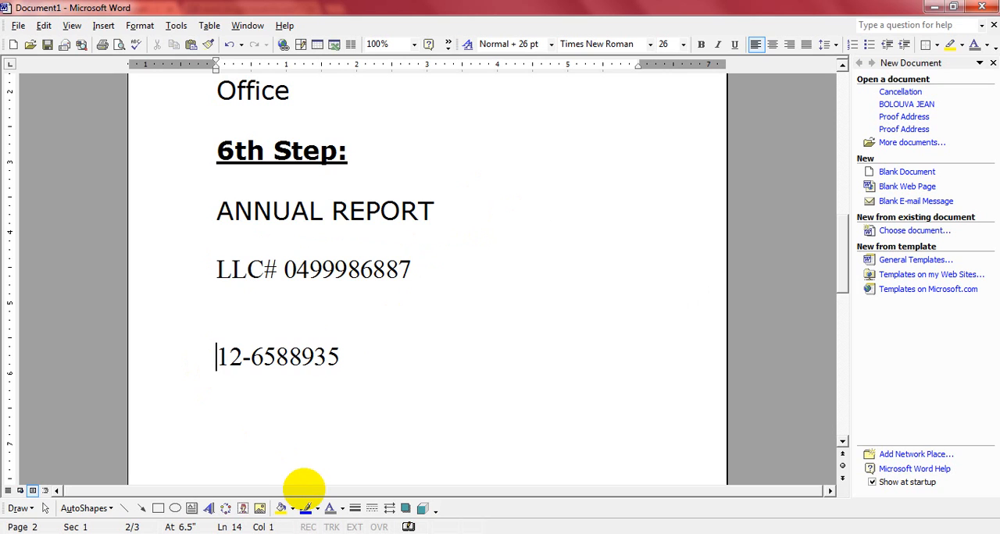
type("EIN")
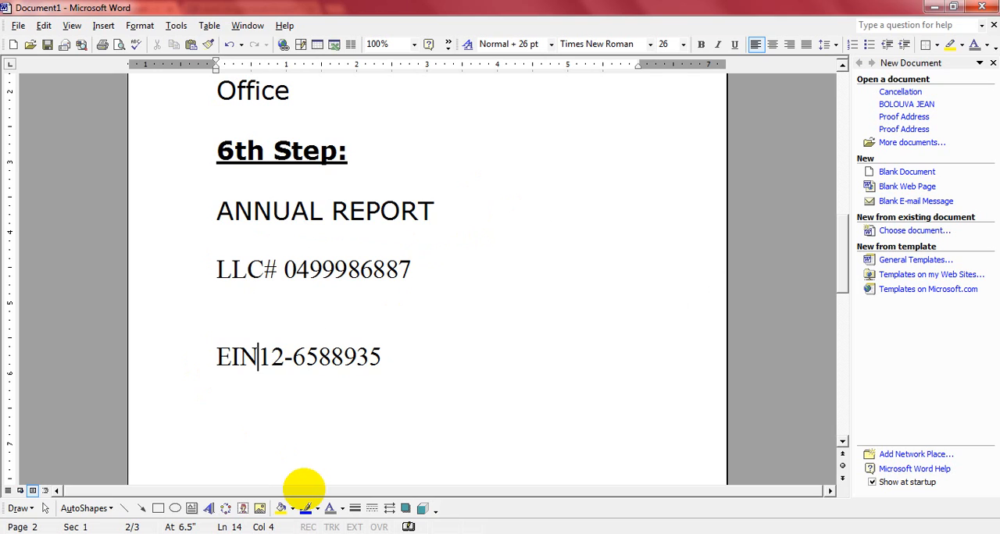
type("#")
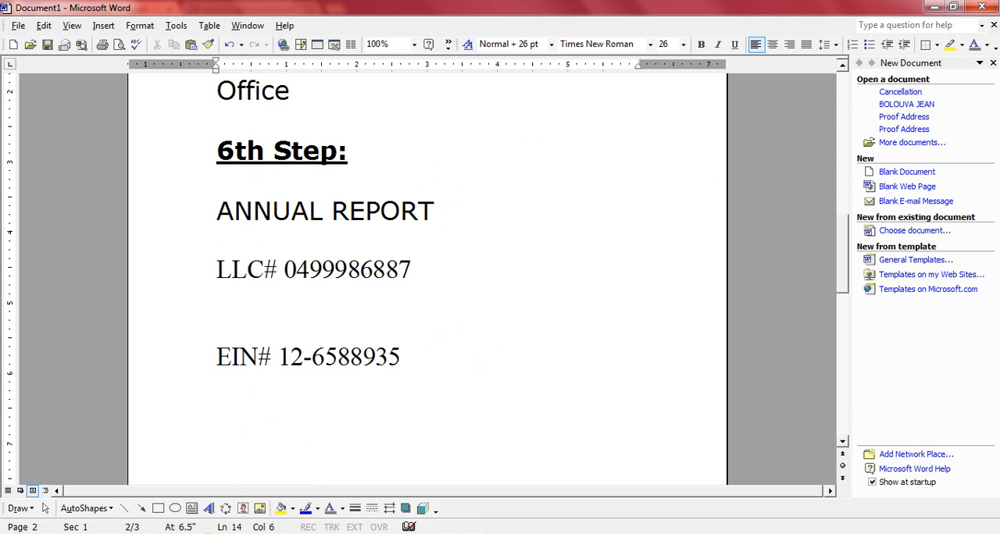
- Switch to the SS-4 form in the browser and review the completed entries from the legal name through the reason for applying
left_click(207, 533)
left_click(226, 10)
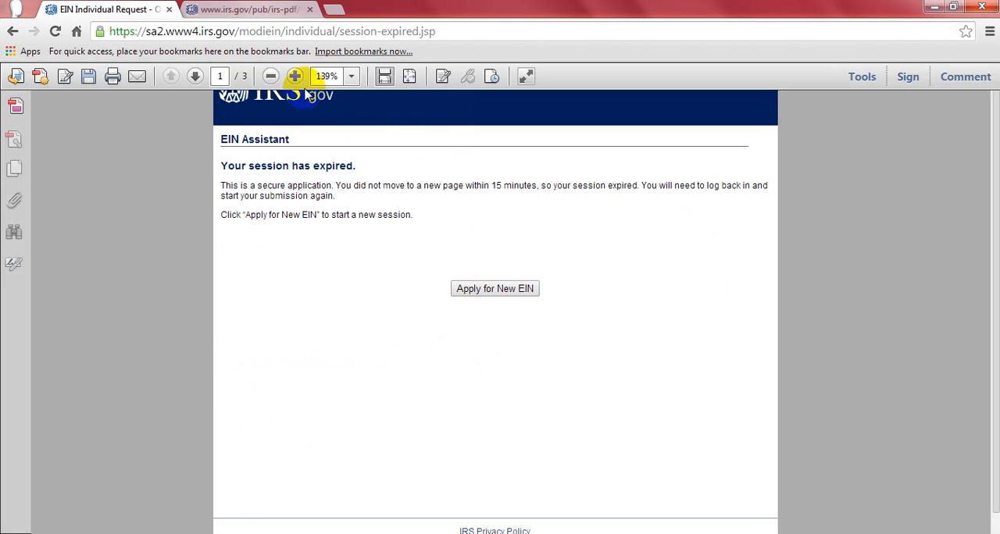
left_click_drag(992, 134, 990, 287)
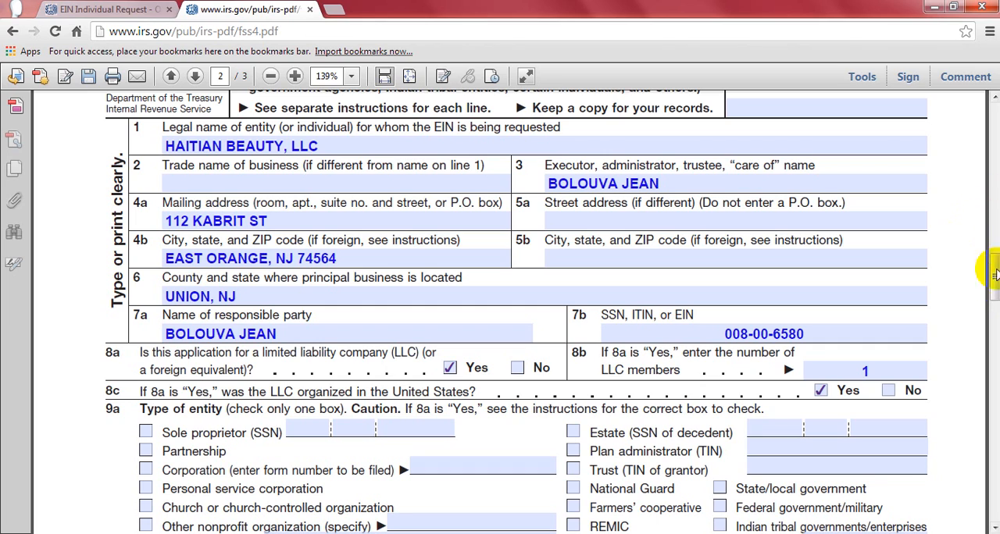
mouse_move(994, 287)
left_mouse_down()
mouse_move(991, 219)
mouse_move(992, 278)
mouse_move(991, 270)
left_mouse_up()
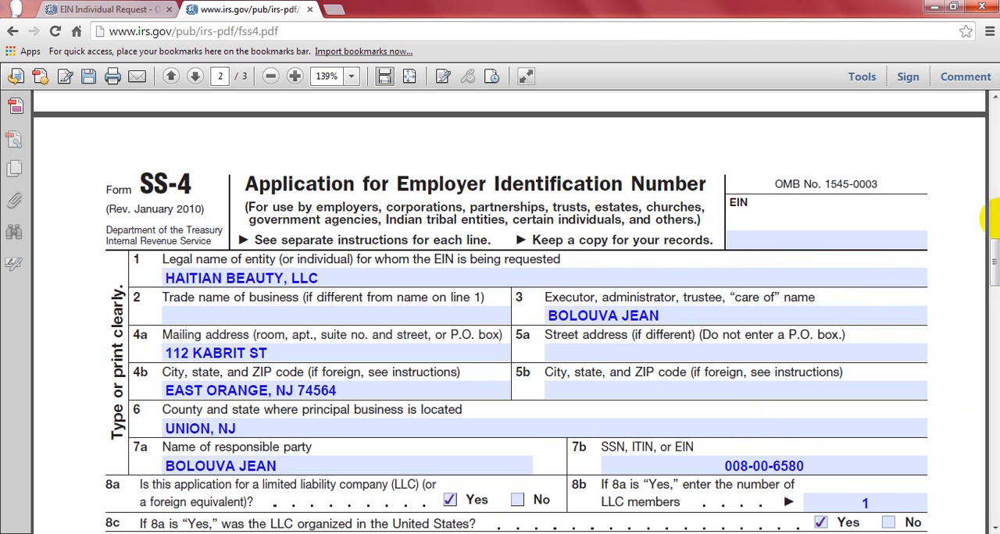
left_click_drag(994, 254, 994, 264)
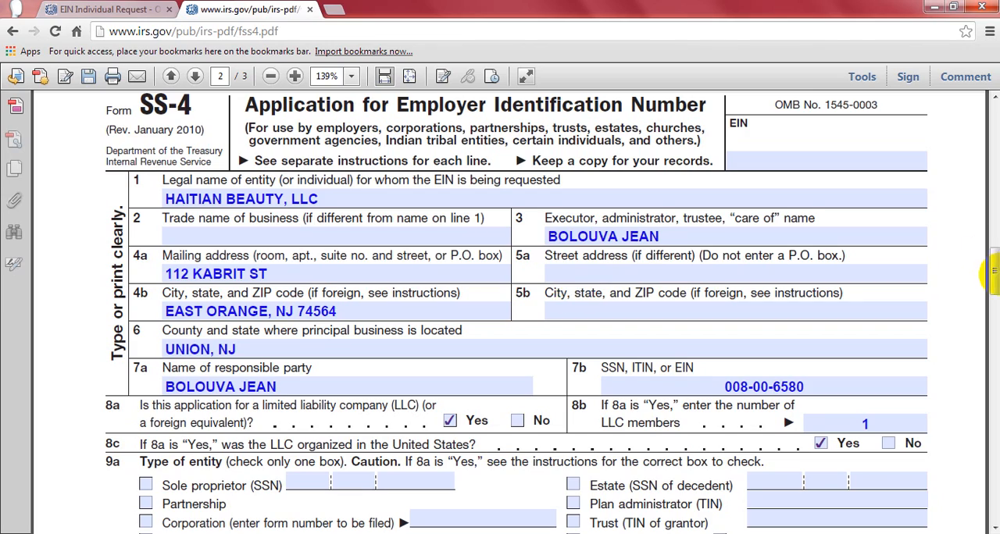
scroll(993, 285, "down", 5)
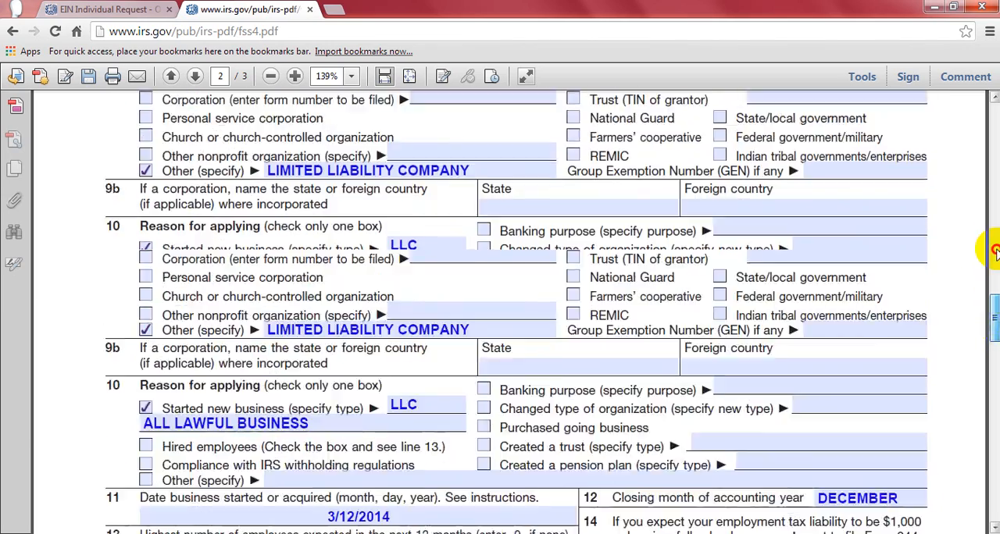
left_click(994, 250)
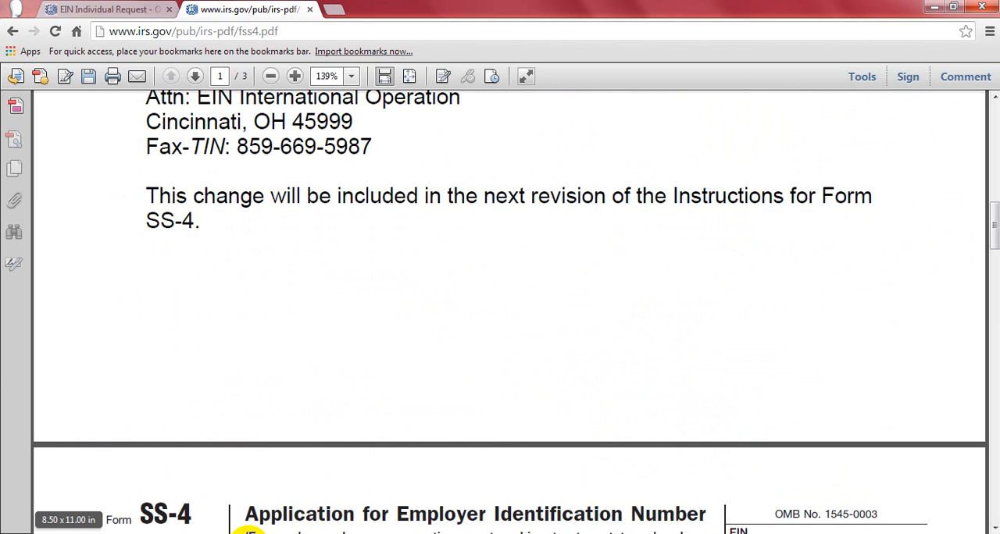
- Return to the Word document and highlight the LLC# line, followed by the EIN# line
left_click(248, 533)
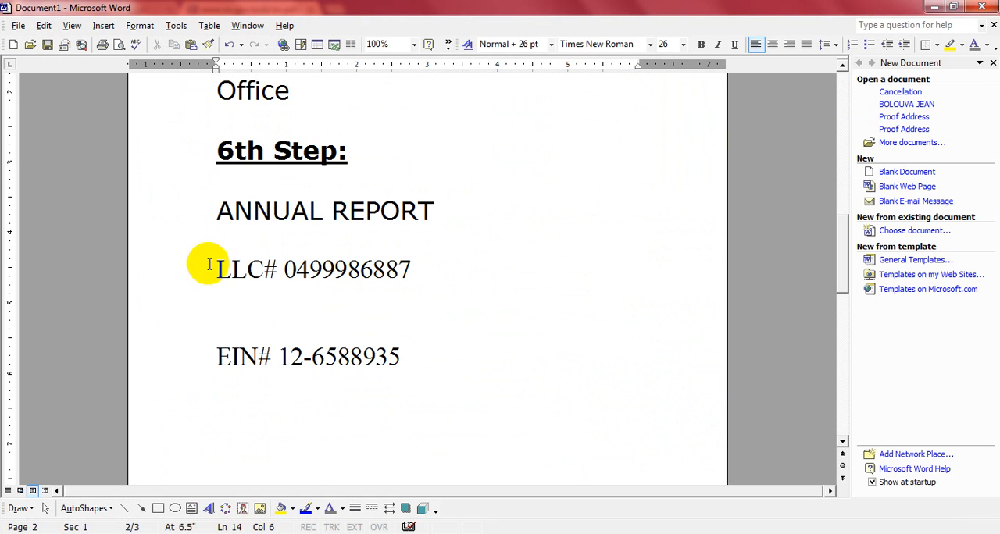
left_click_drag(210, 266, 420, 260)
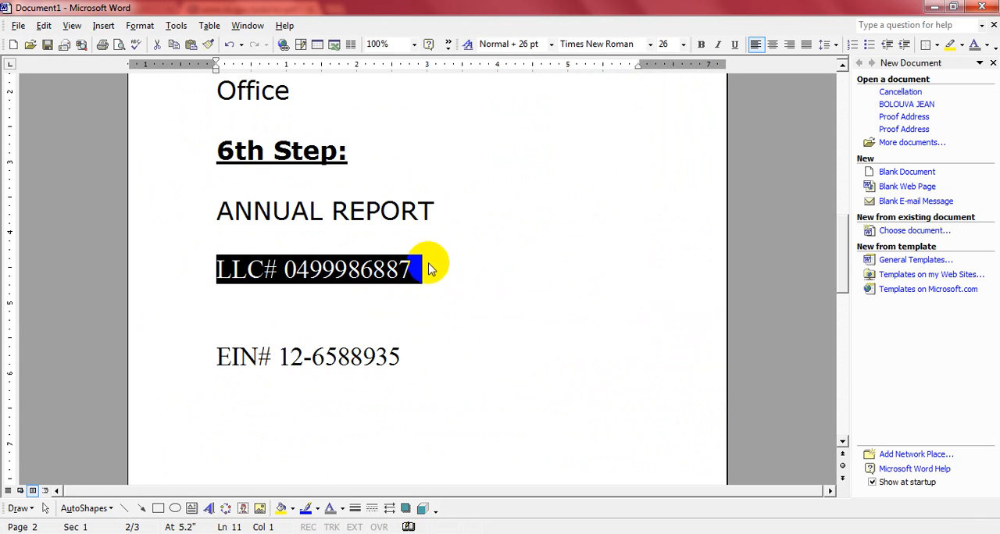
left_click_drag(400, 357, 219, 362)
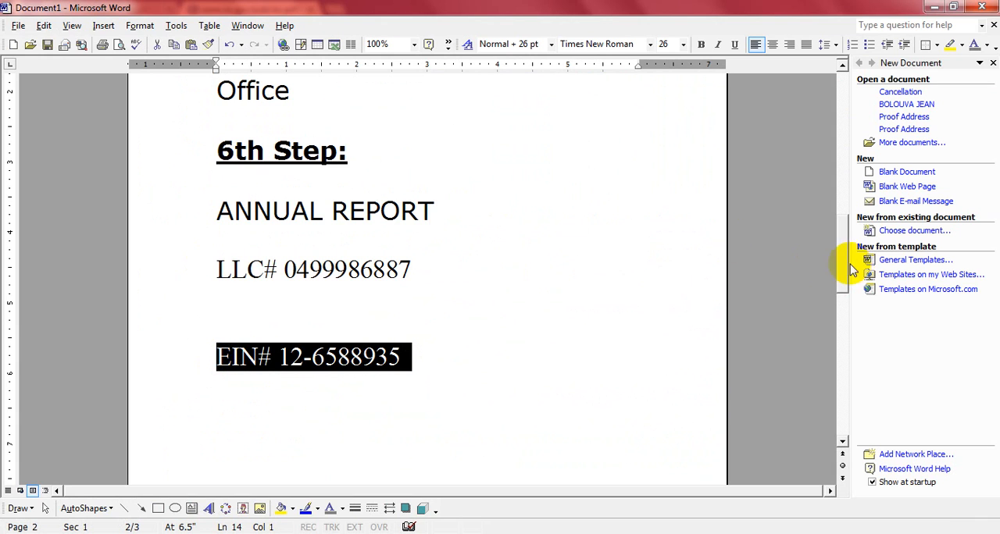
- Highlight the 3rd Step text about registering all businesses for tax and employer purposes
left_click_drag(839, 268, 844, 161)
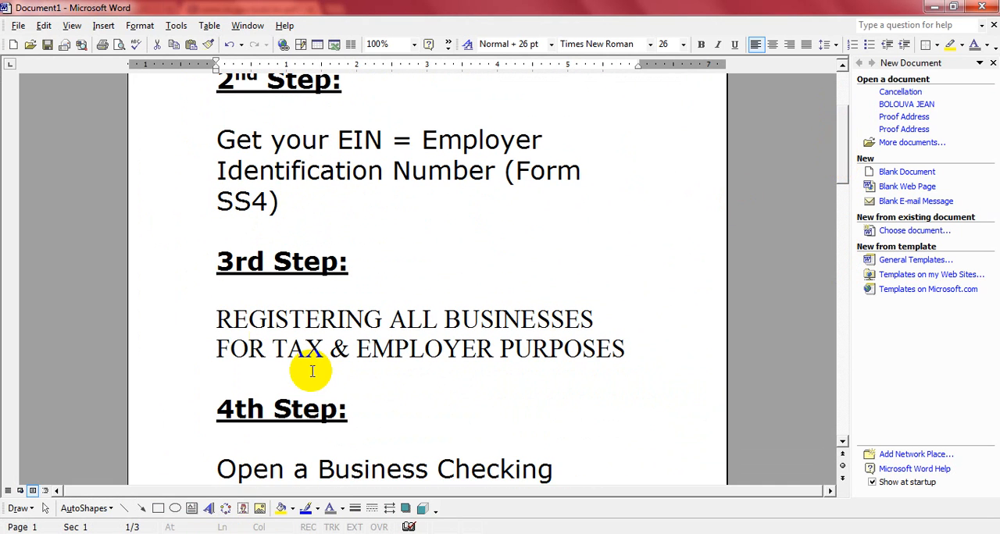
left_click(217, 313)
left_click(642, 351, "shift")
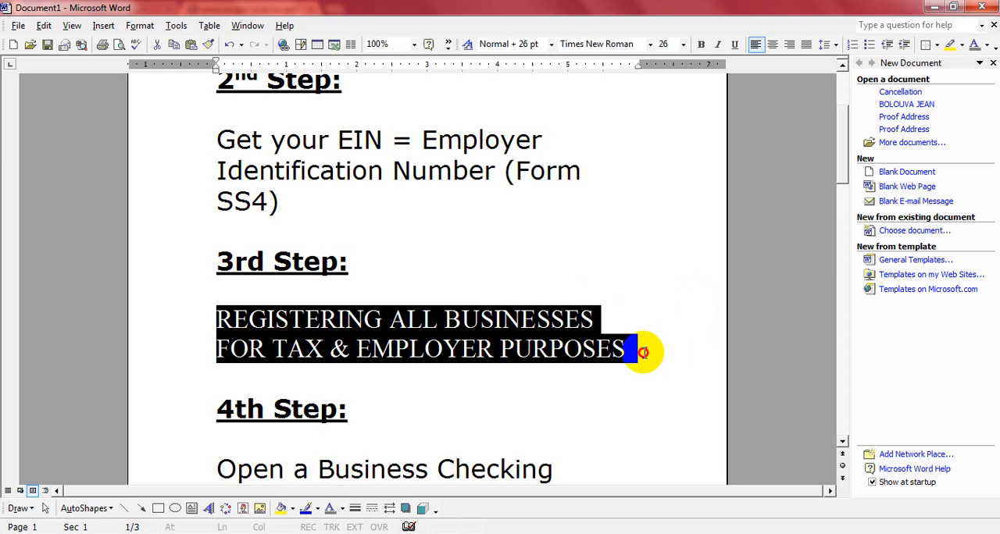